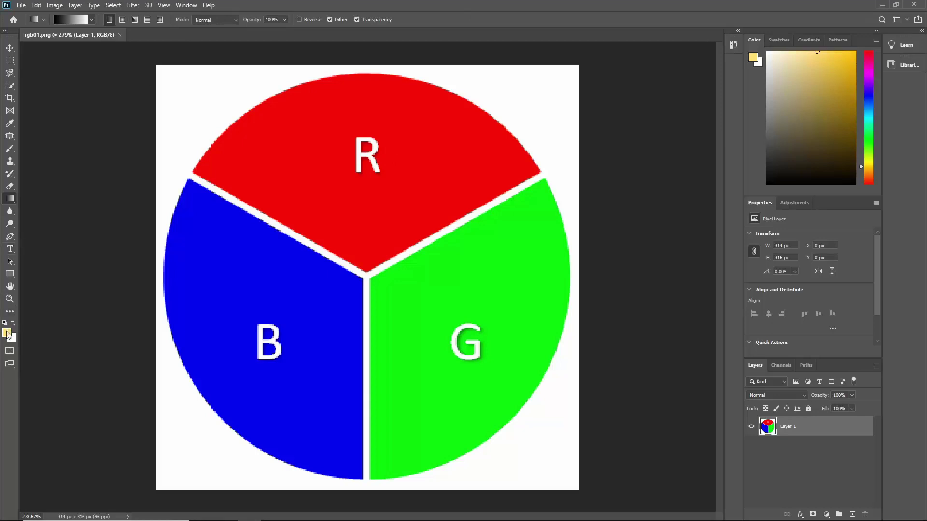
Set the foreground color to a muted beige, hex cec296.
left_click(791, 75)
Try pure white and a red value of 0 for the foreground color in the Color Picker, and cancel the change.
left_click(7, 333)
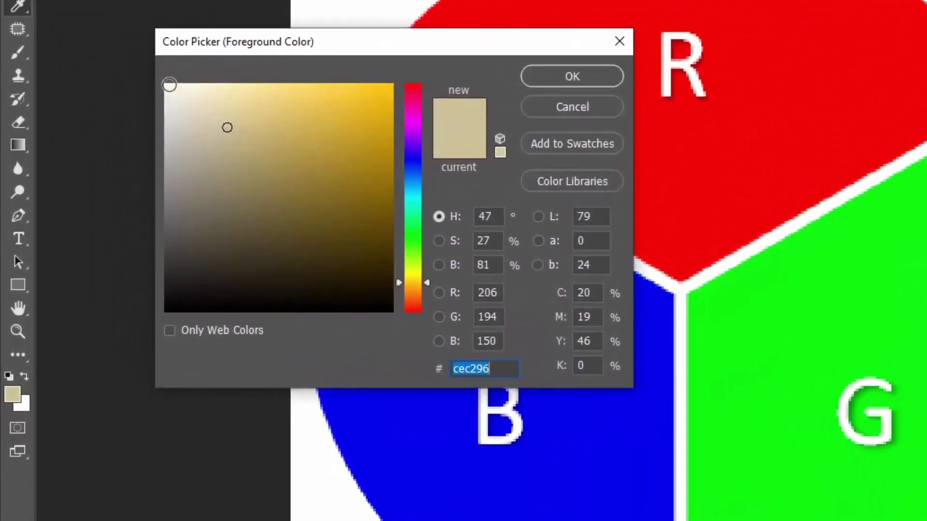
left_click_drag(186, 107, 149, 76)
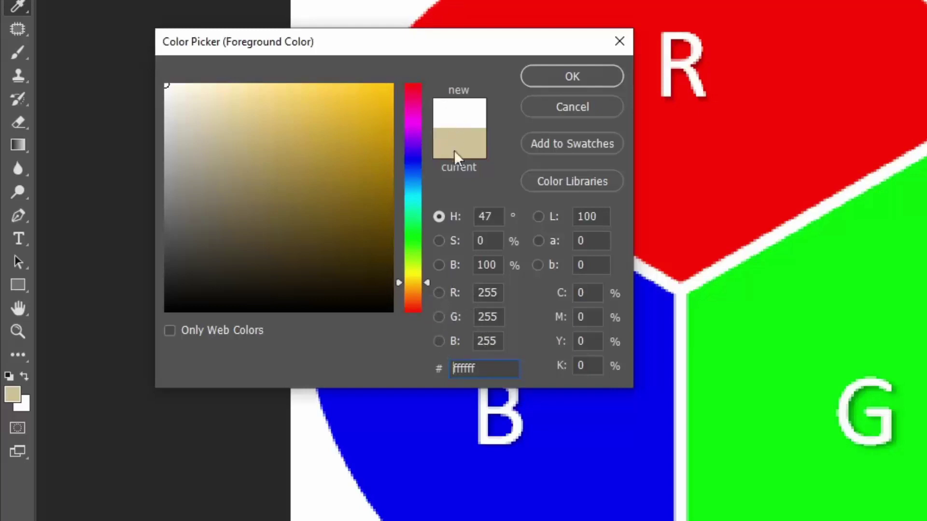
left_click(484, 295)
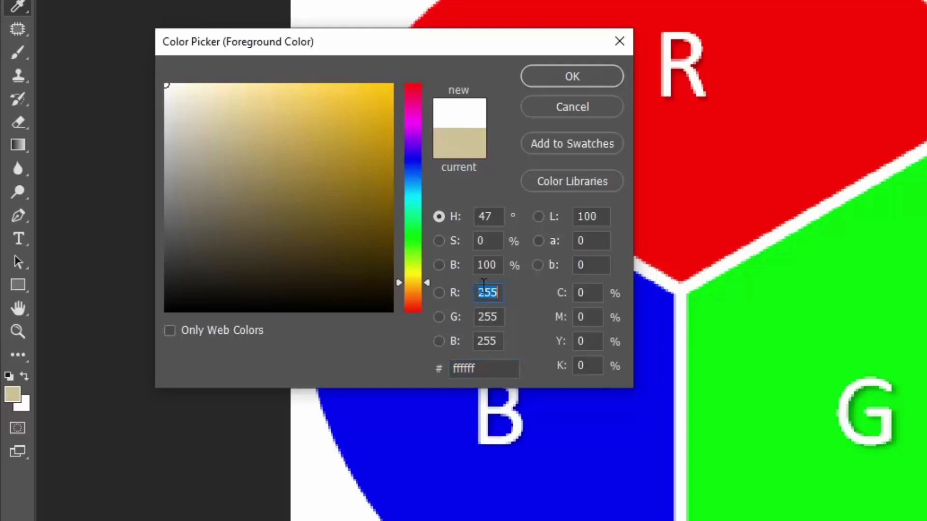
type("0")
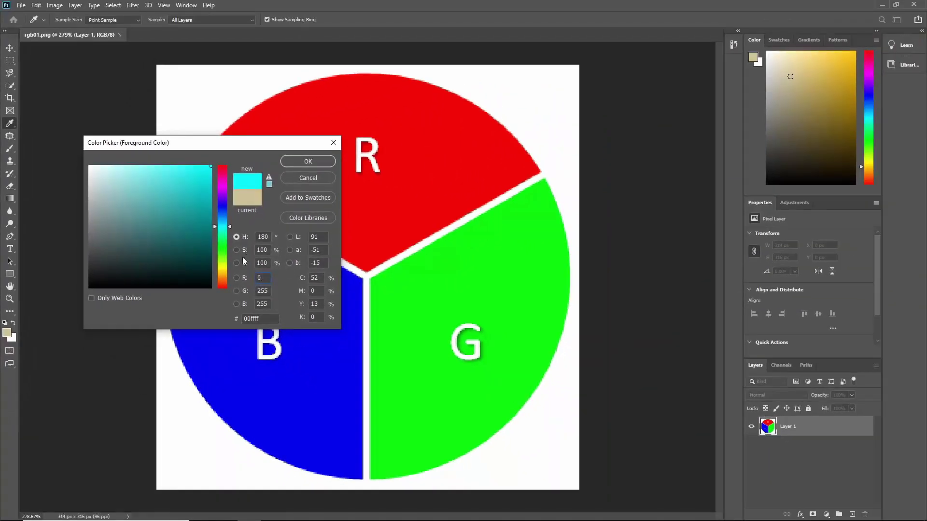
left_click(308, 178)
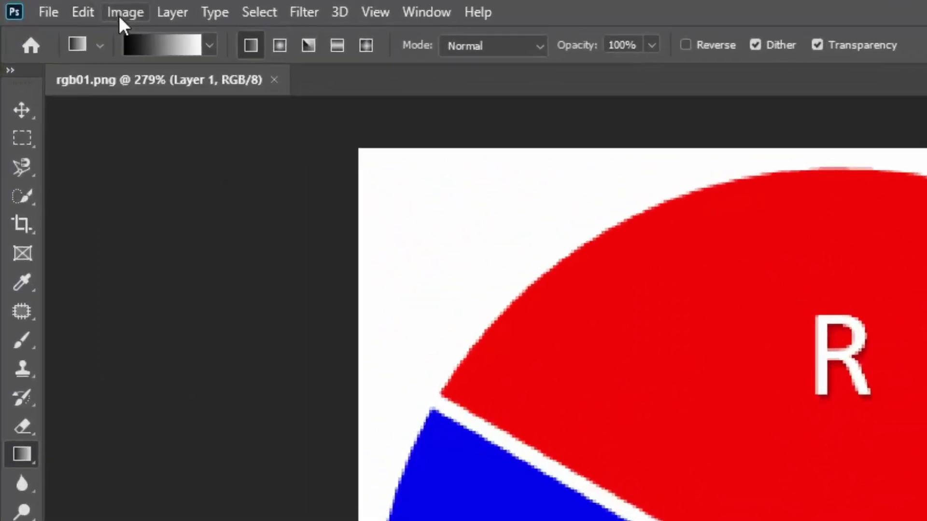
Preview a brightness of 103 on the RGB wheel image with Brightness/Contrast, and discard the adjustment.
left_click(124, 11)
mouse_move(173, 76)
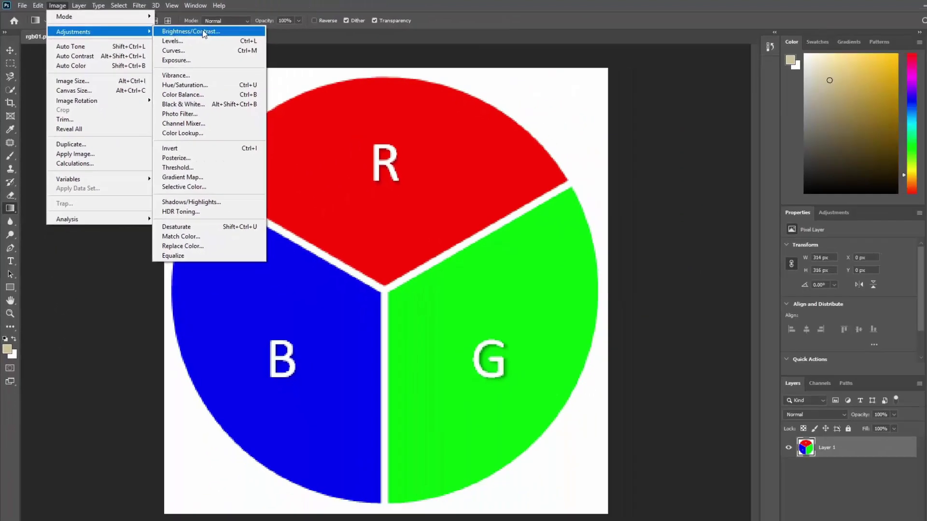
left_click(403, 62)
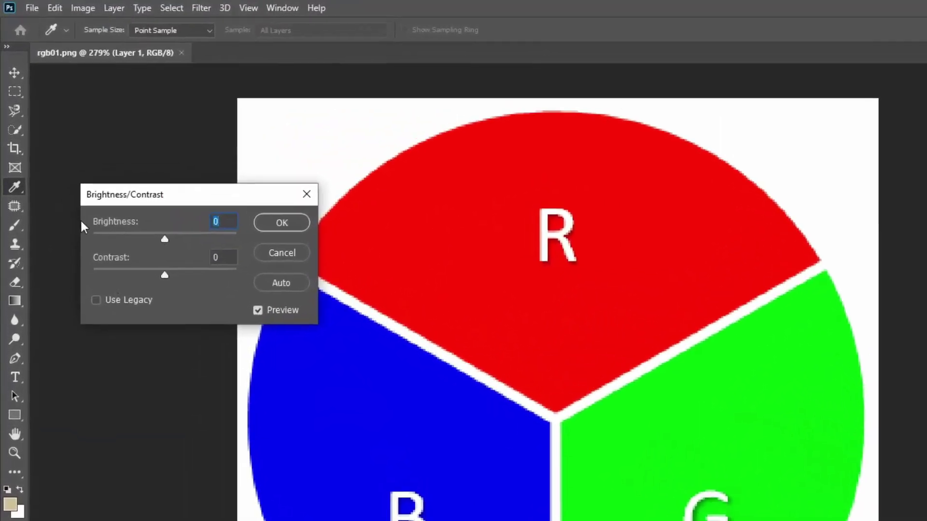
left_click_drag(166, 241, 218, 252)
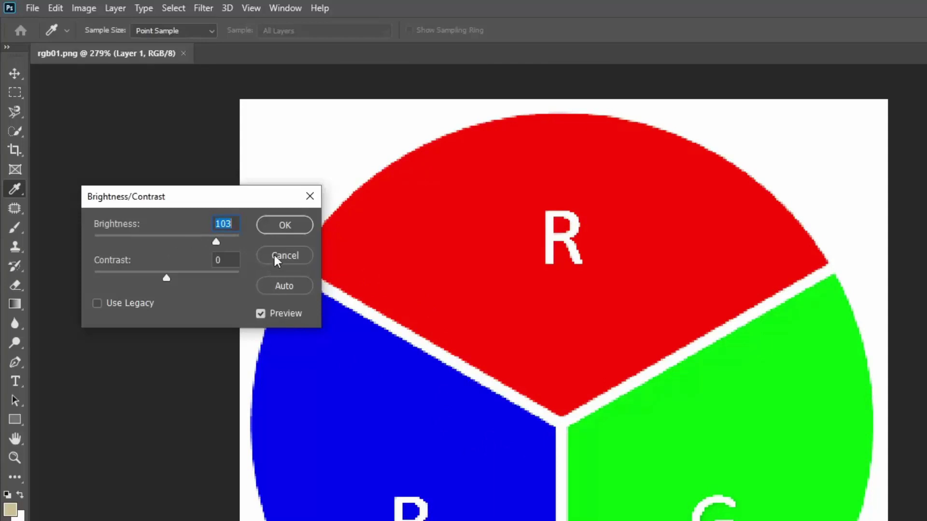
left_click(277, 258)
Create a 1280 x 720 px RGB document with a white background and fill it with a horizontal black-to-white linear gradient.
left_click(33, 8)
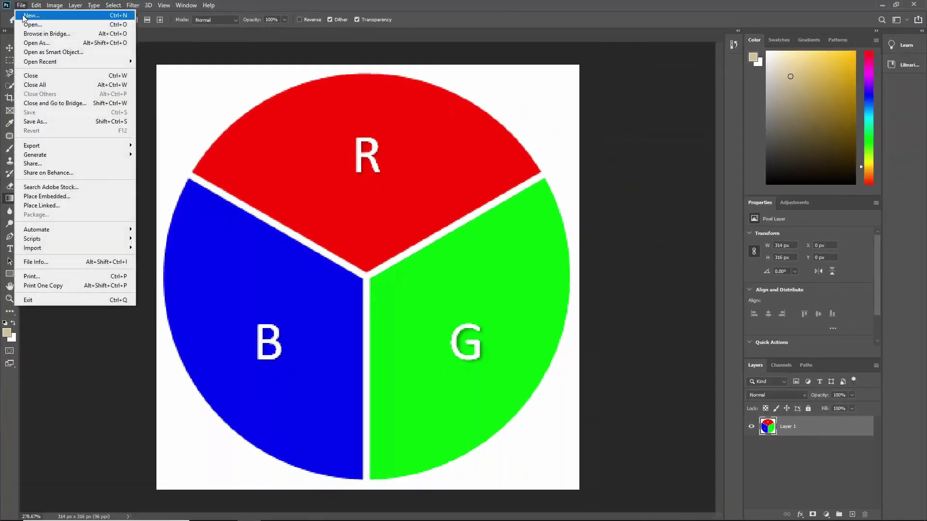
left_click(24, 18)
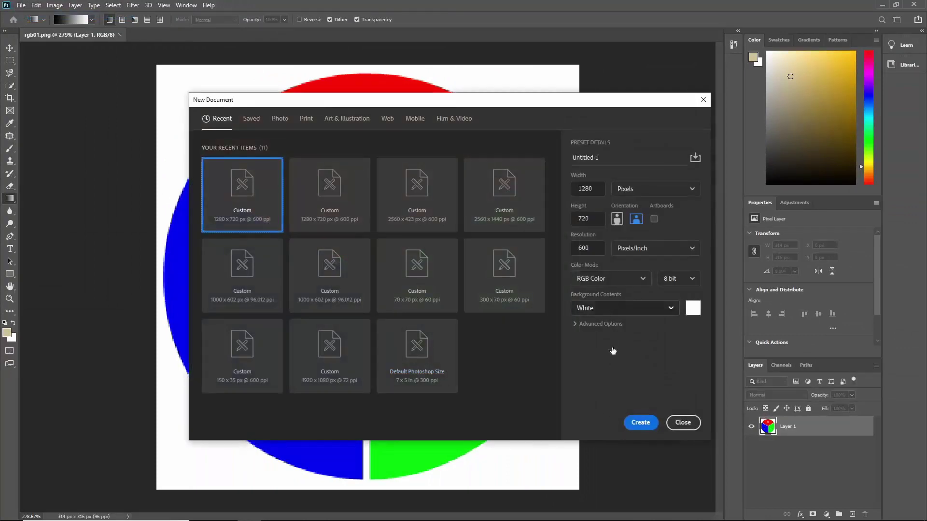
left_click(626, 424)
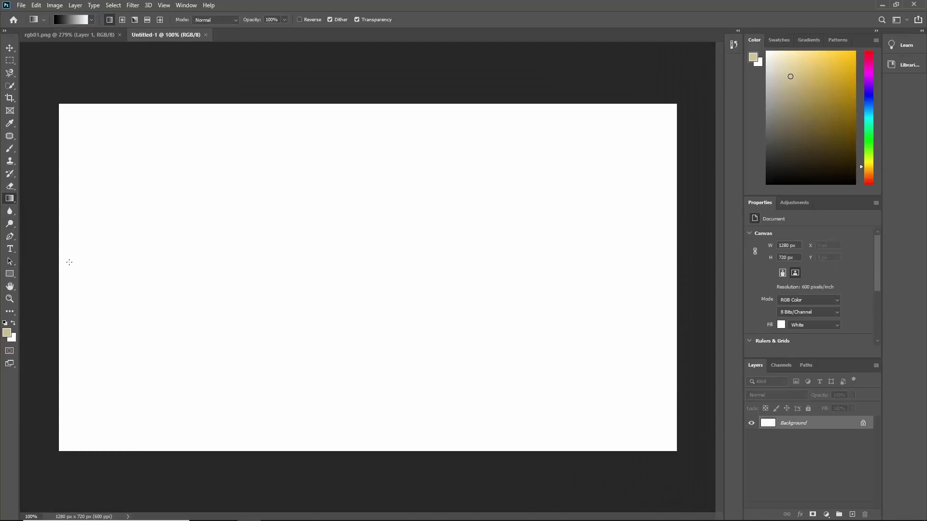
left_click_drag(70, 262, 531, 263)
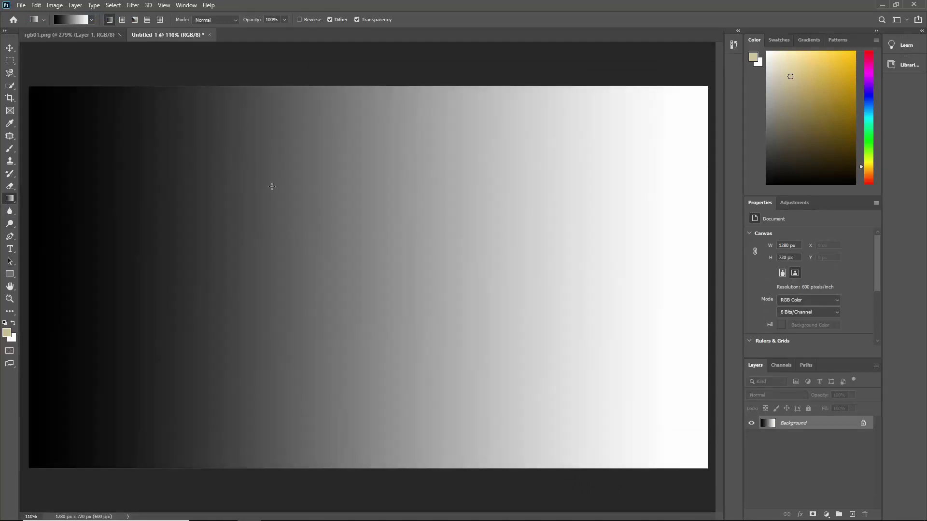
Start a Brightness/Contrast adjustment on the gradient document and preview brightness at 145 and at -150.
left_click(56, 7)
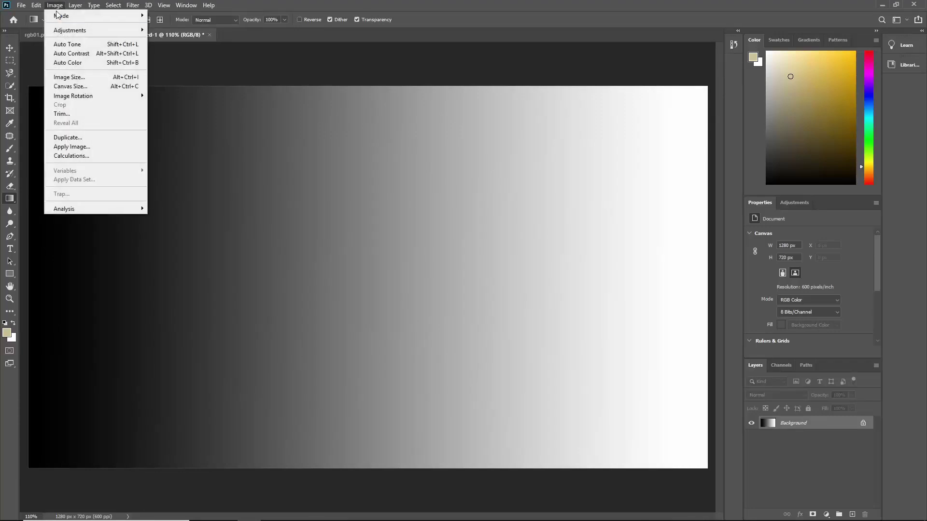
mouse_move(80, 31)
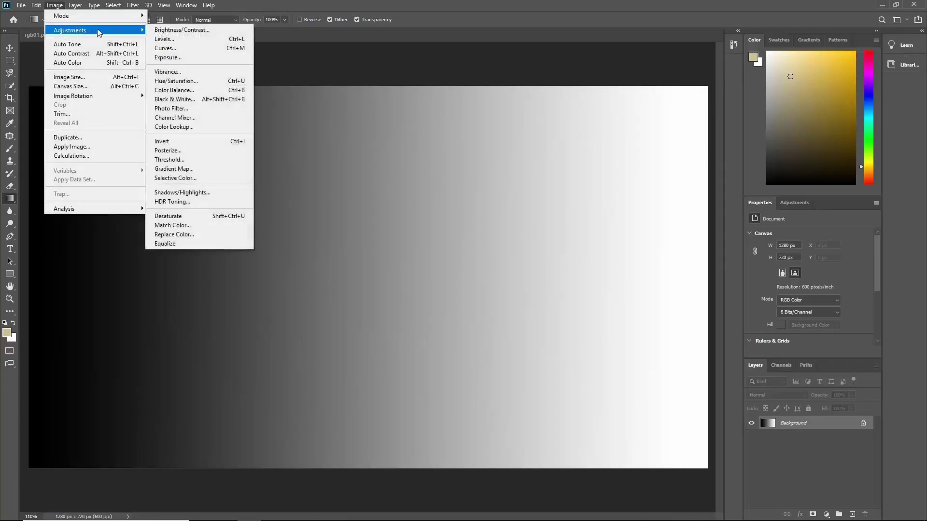
left_click(161, 31)
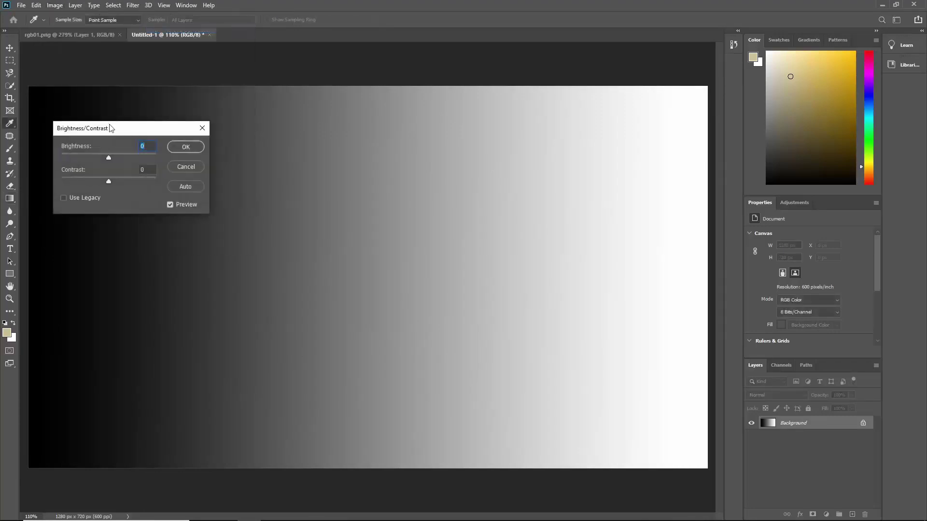
left_click_drag(111, 128, 337, 203)
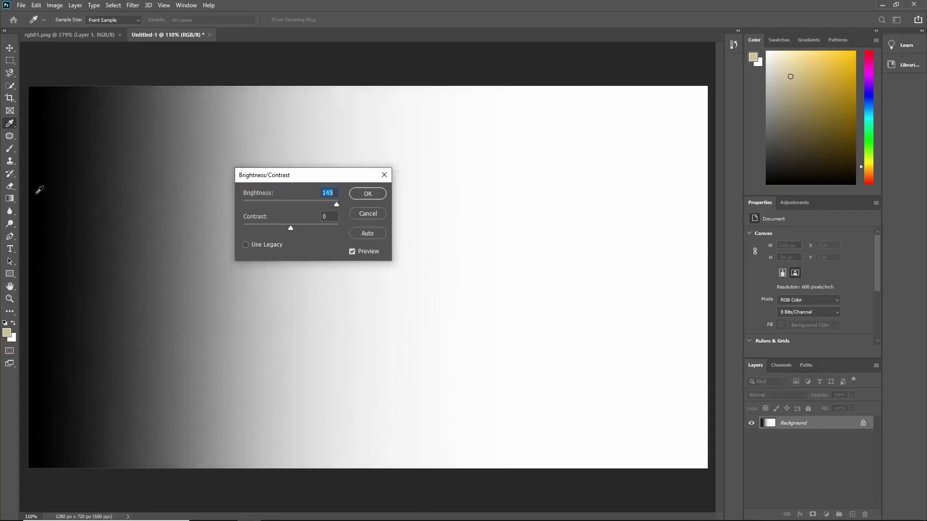
left_click_drag(334, 205, 241, 201)
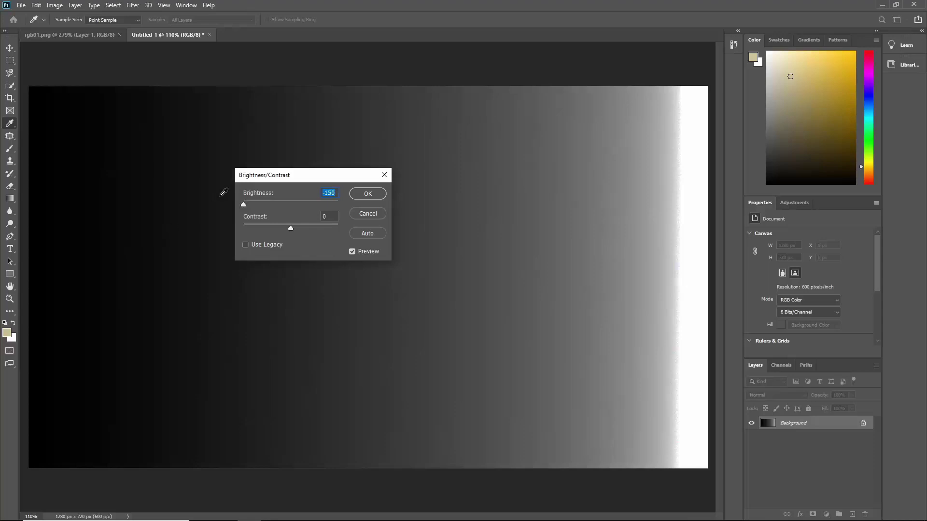
Set the gradient's brightness to -5, preview contrast at 100 and at -50, and discard the adjustment.
left_click_drag(244, 205, 339, 228)
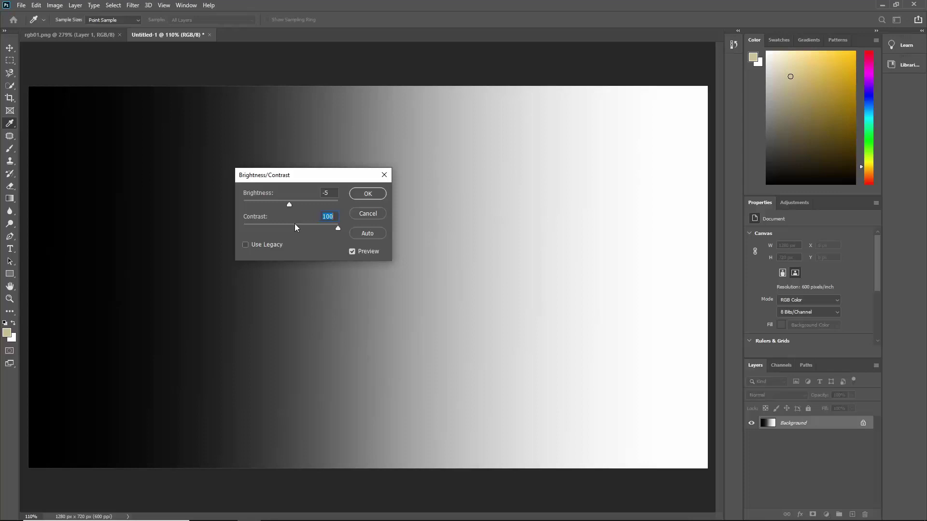
left_click(280, 227)
left_click_drag(280, 227, 240, 228)
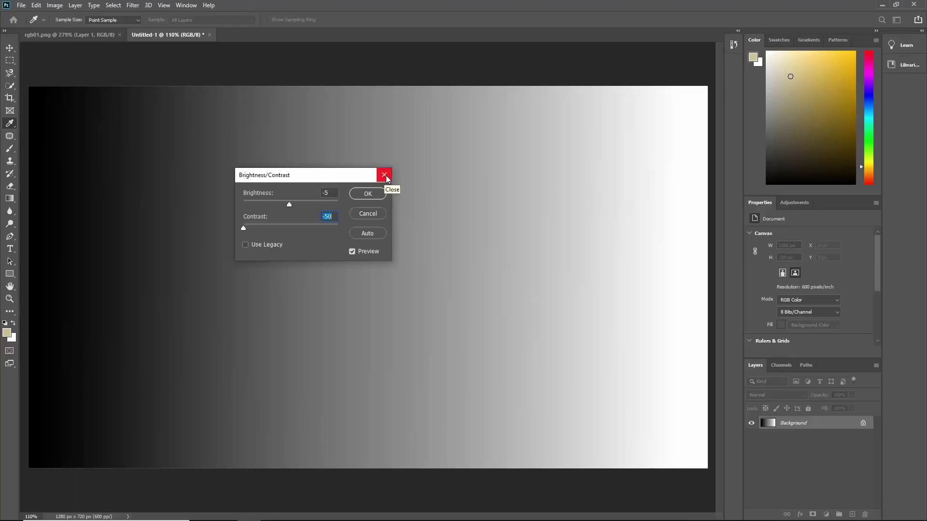
left_click(384, 175)
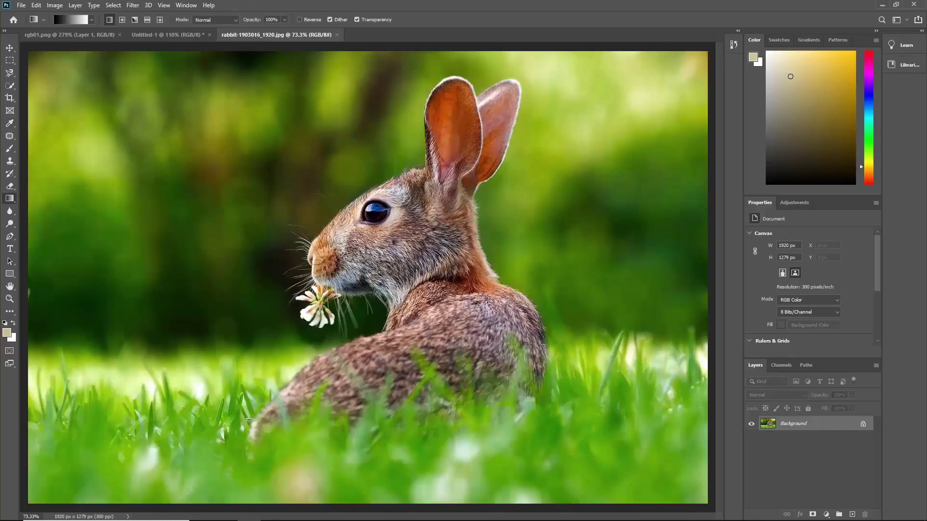
Apply a Brightness/Contrast adjustment to the rabbit photo with brightness 55 and contrast 93.
left_click(50, 6)
mouse_move(93, 36)
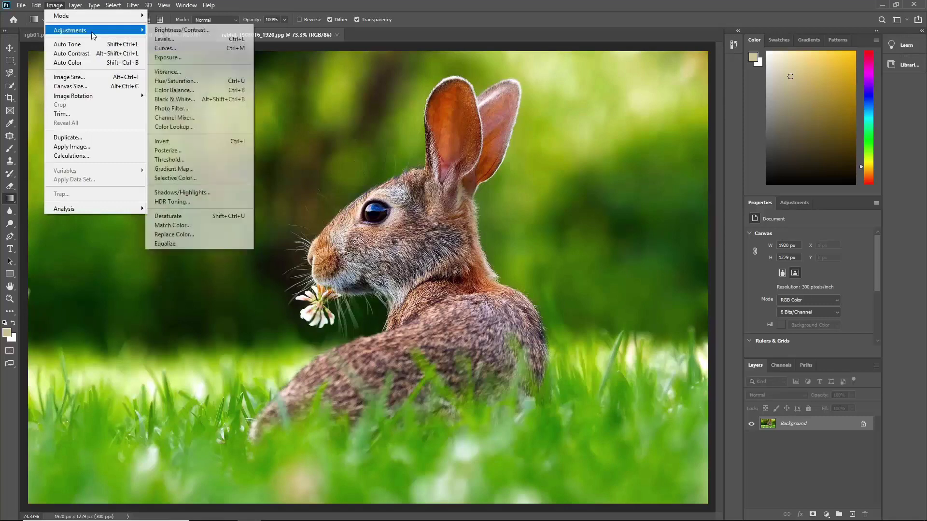
left_click(181, 32)
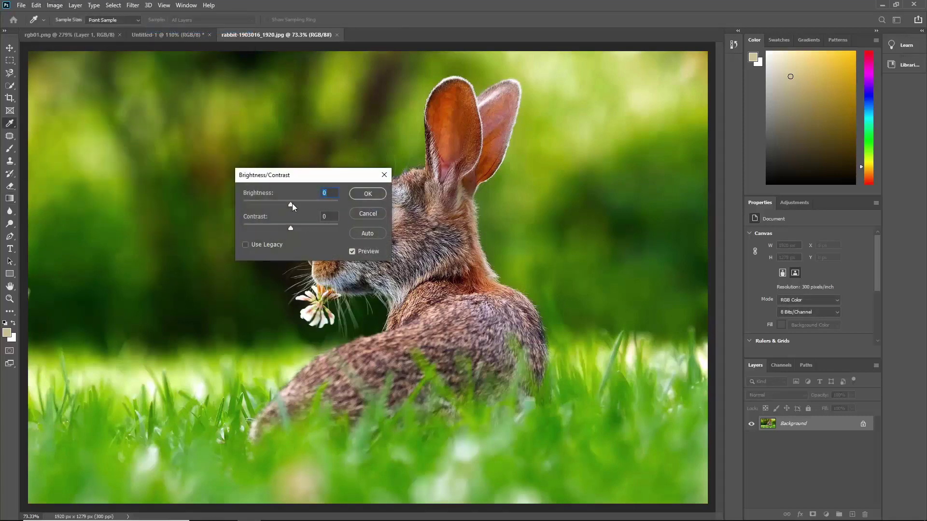
left_click_drag(290, 204, 308, 205)
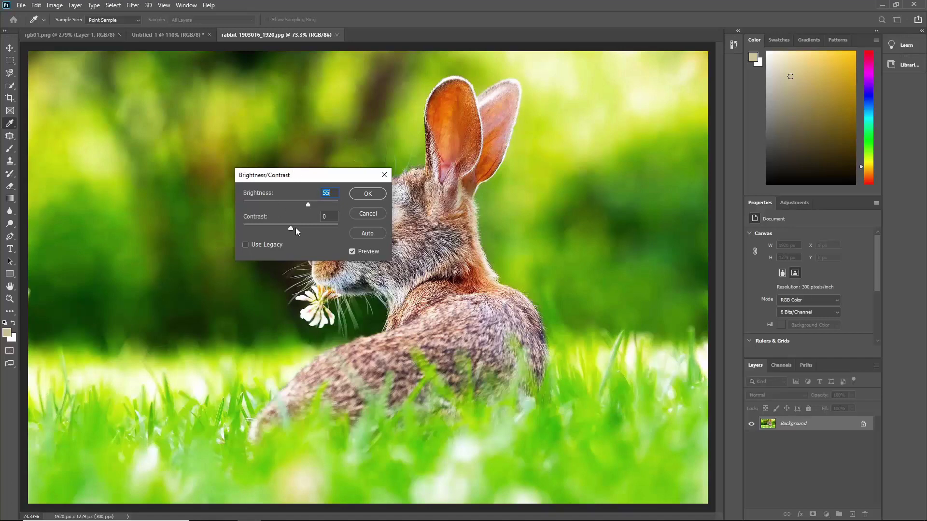
left_click_drag(290, 228, 314, 227)
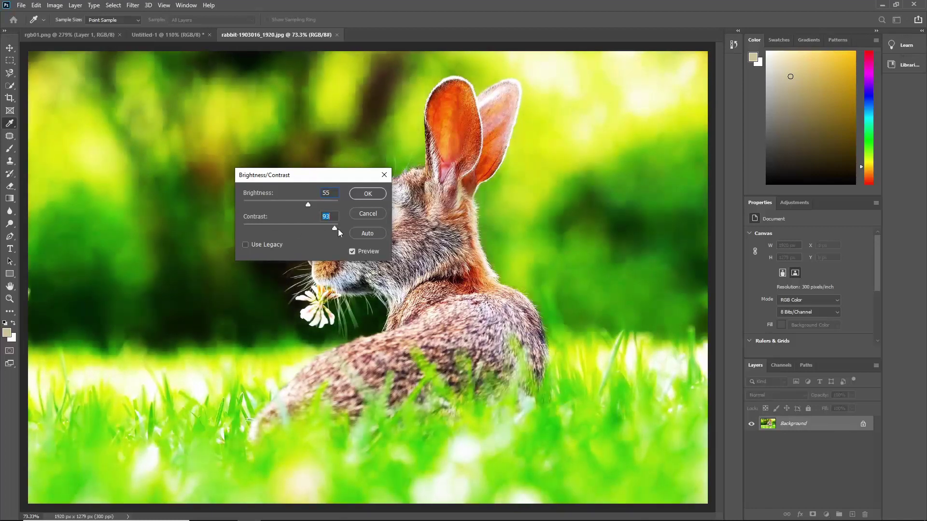
left_click(365, 195)
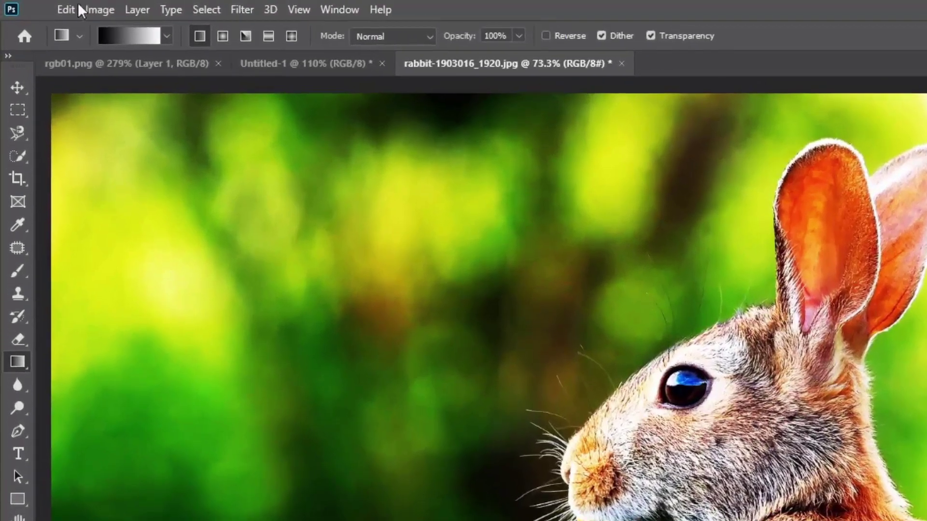
Try moving the black input level of the rabbit photo's Levels adjustment and return it to 0, cancelling the adjustment.
left_click(100, 10)
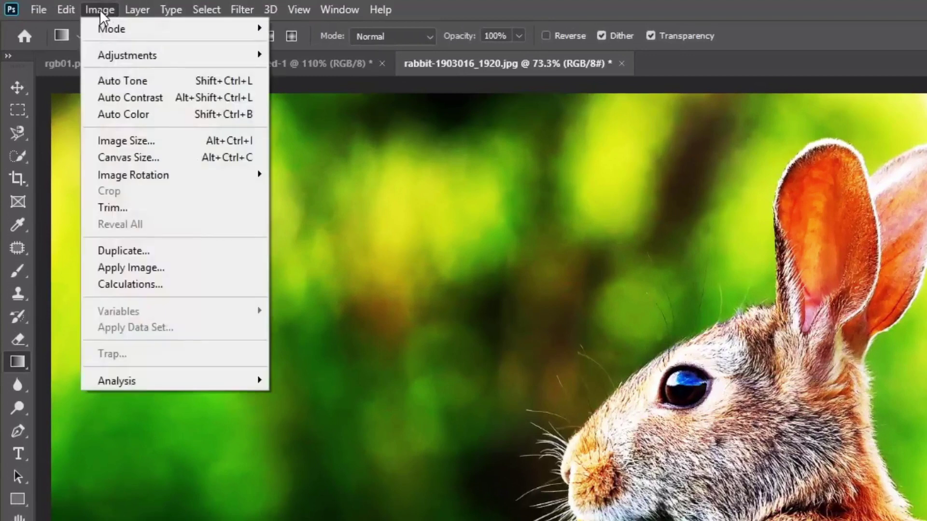
mouse_move(123, 47)
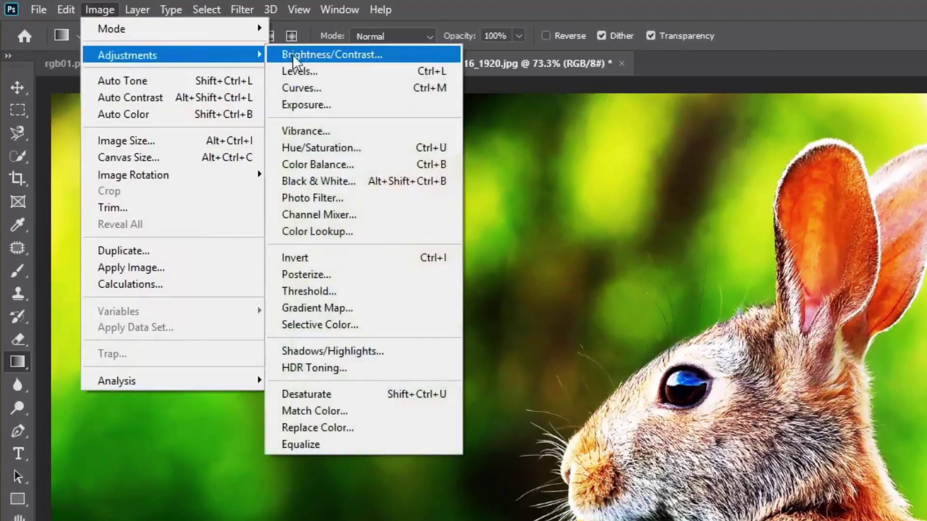
left_click(325, 72)
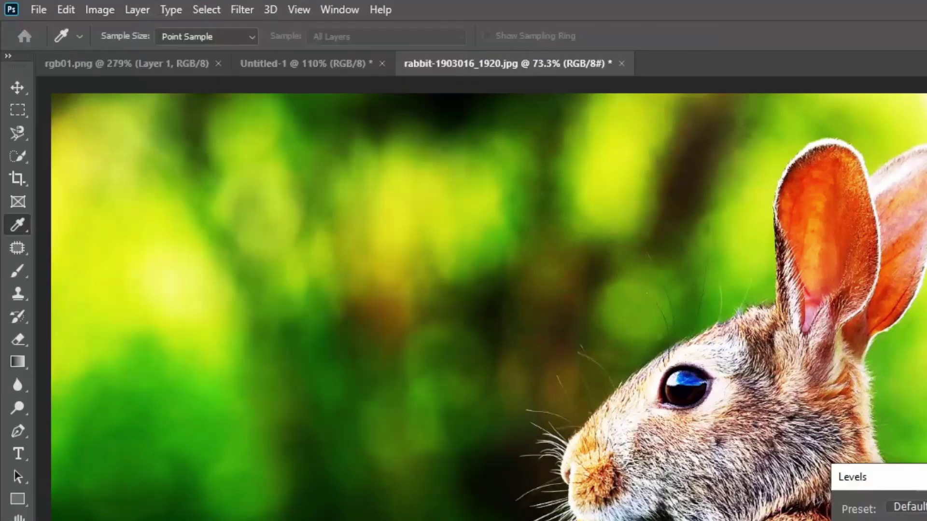
left_click_drag(869, 477, 290, 245)
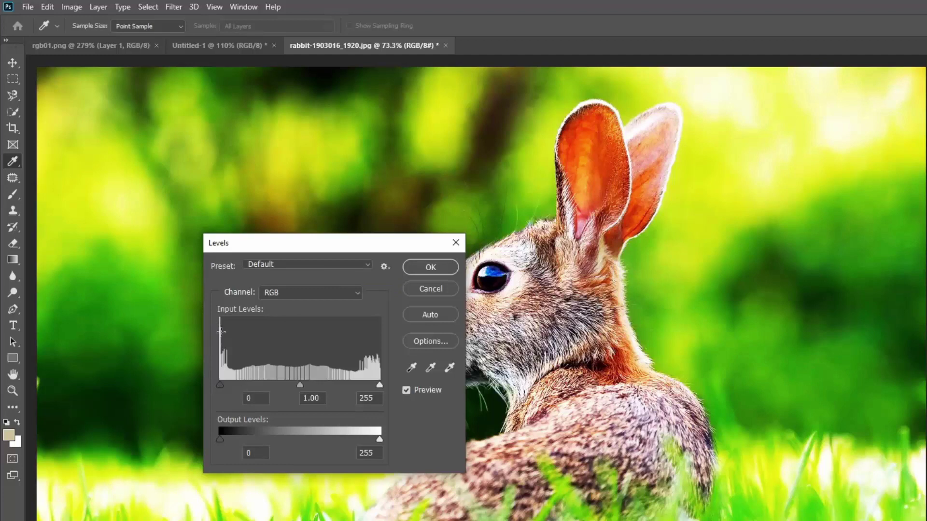
mouse_move(221, 385)
left_mouse_down()
mouse_move(338, 381)
mouse_move(217, 383)
left_mouse_up()
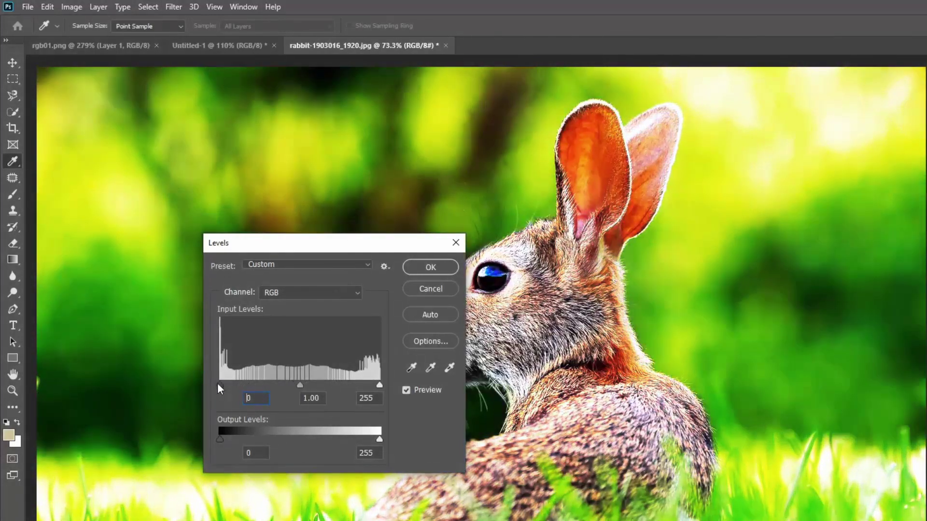
left_click(426, 289)
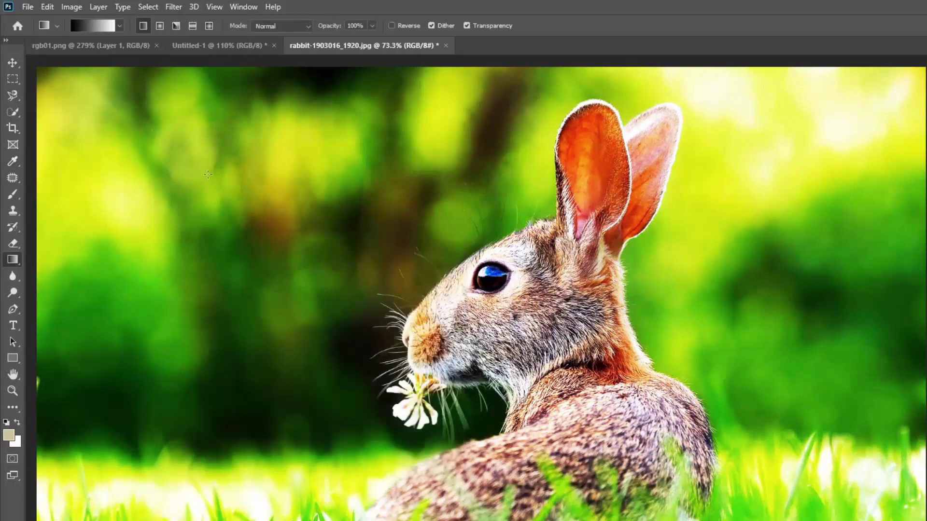
Try shifting the black input level of the gradient document with Levels, discard the adjustment and return to the rabbit photo.
left_click(197, 45)
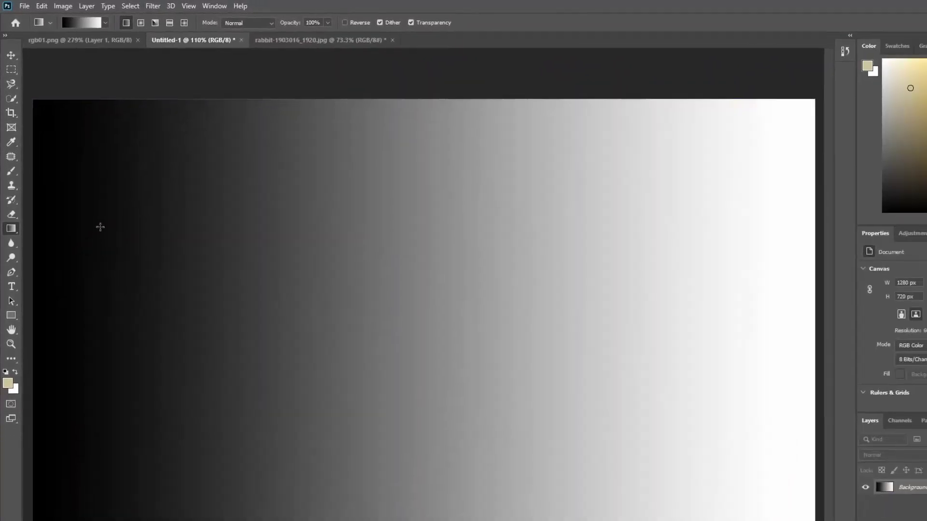
left_click(59, 6)
mouse_move(90, 34)
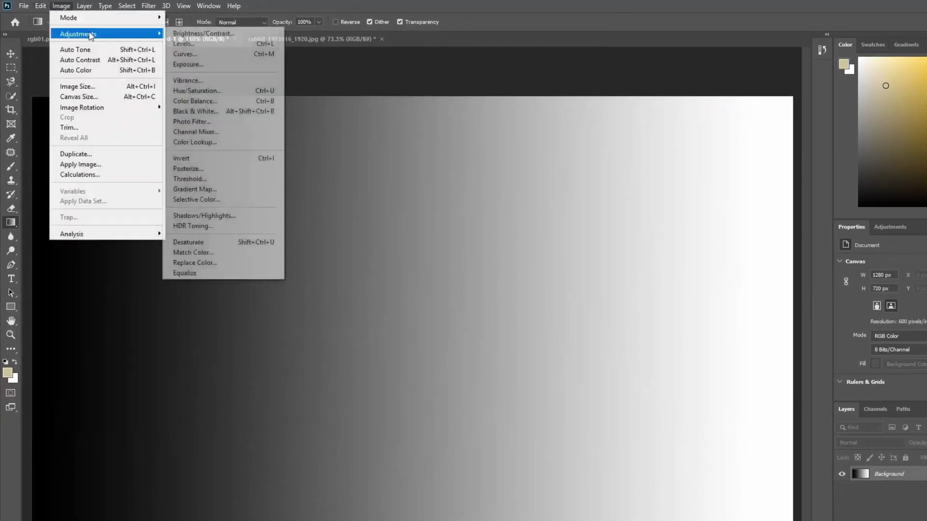
left_click(185, 46)
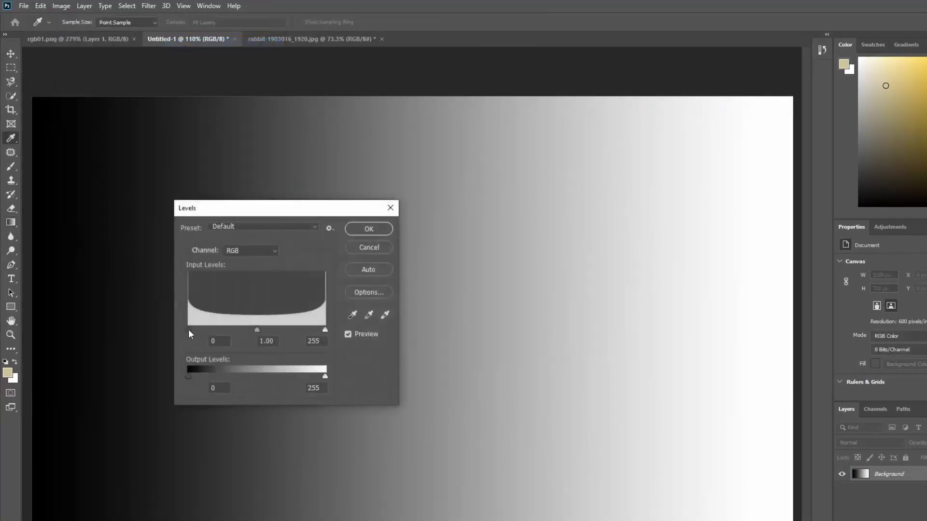
mouse_move(187, 329)
left_mouse_down()
mouse_move(331, 326)
mouse_move(176, 333)
mouse_move(169, 325)
left_mouse_up()
left_click(391, 208)
left_click(269, 40)
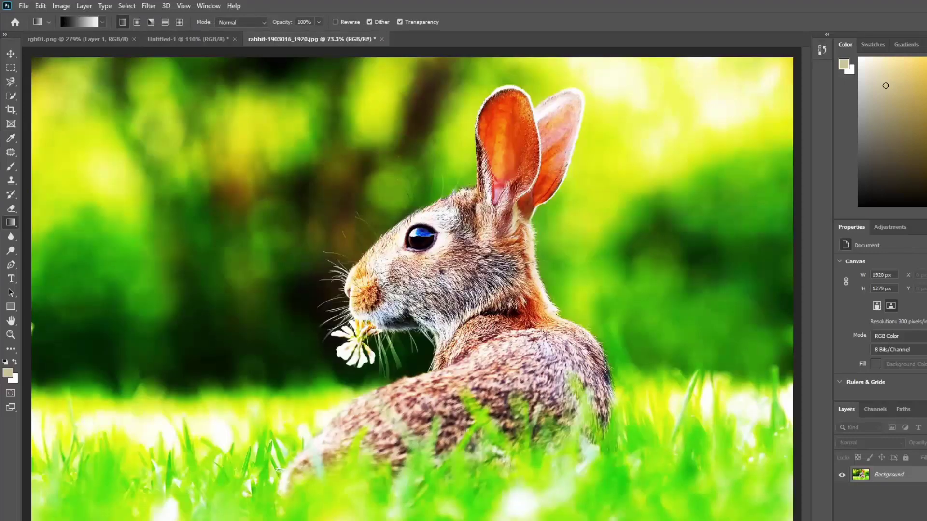
Try a Levels adjustment on the rabbit photo with the black input level at 10 and the midtones at 1.02.
left_click(64, 5)
mouse_move(117, 36)
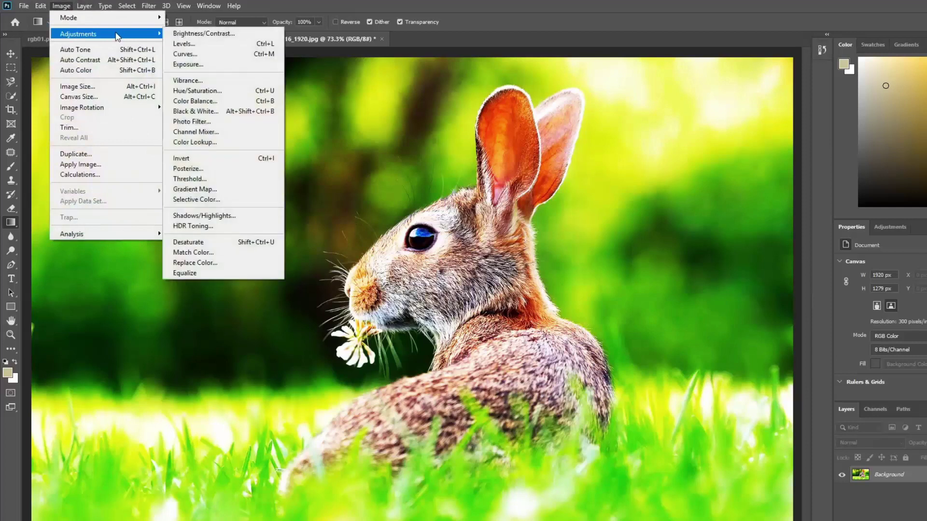
left_click(185, 43)
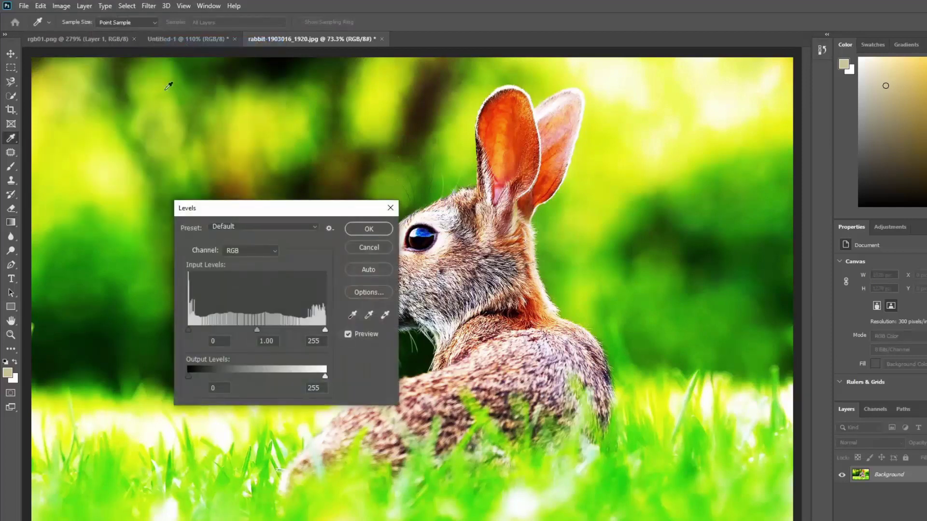
left_click_drag(163, 313, 157, 313)
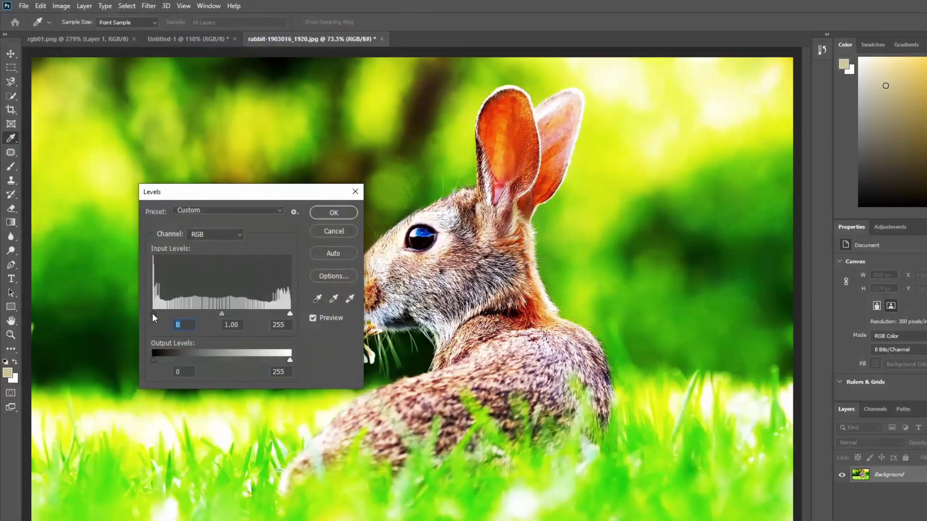
left_click_drag(224, 313, 223, 313)
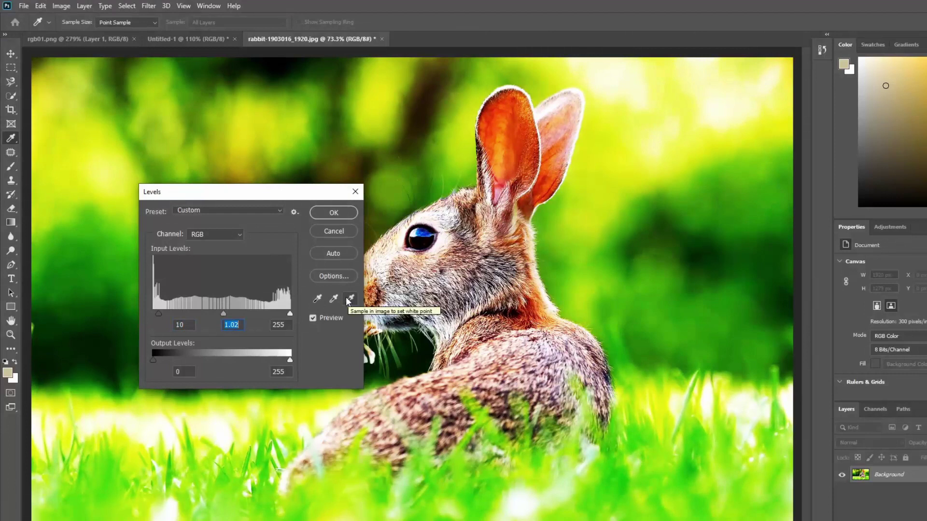
Sample the dark of the rabbit's eye as the Levels black point, set the black input level to 1 and try the white input level.
left_click(317, 303)
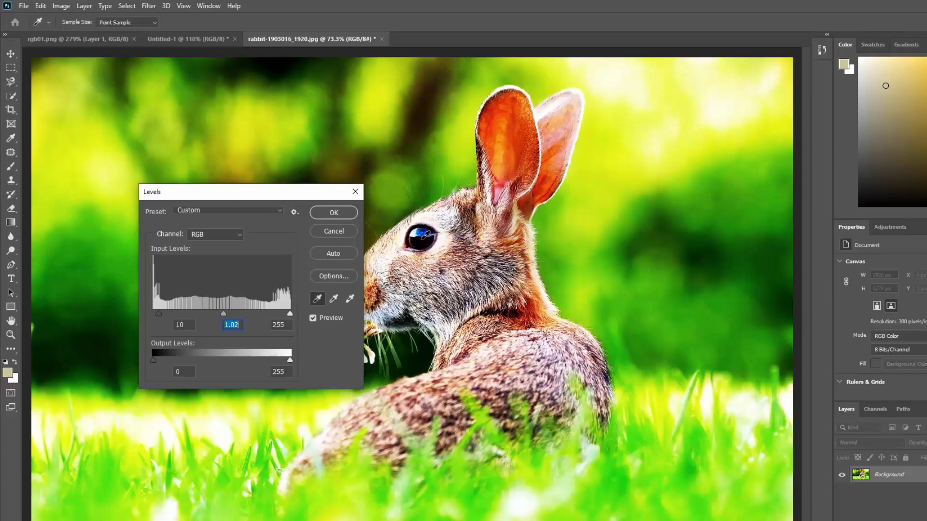
left_click(423, 238)
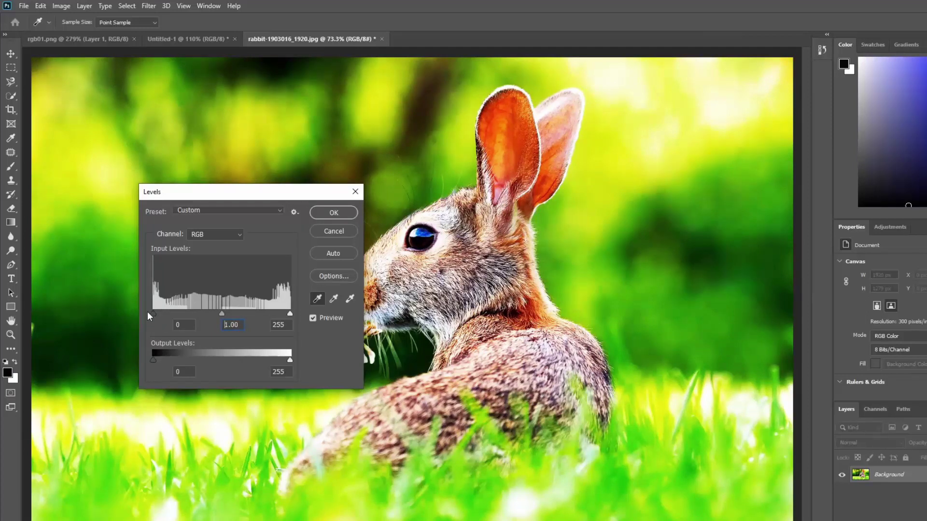
mouse_move(157, 313)
left_mouse_down()
mouse_move(211, 308)
mouse_move(154, 308)
left_mouse_up()
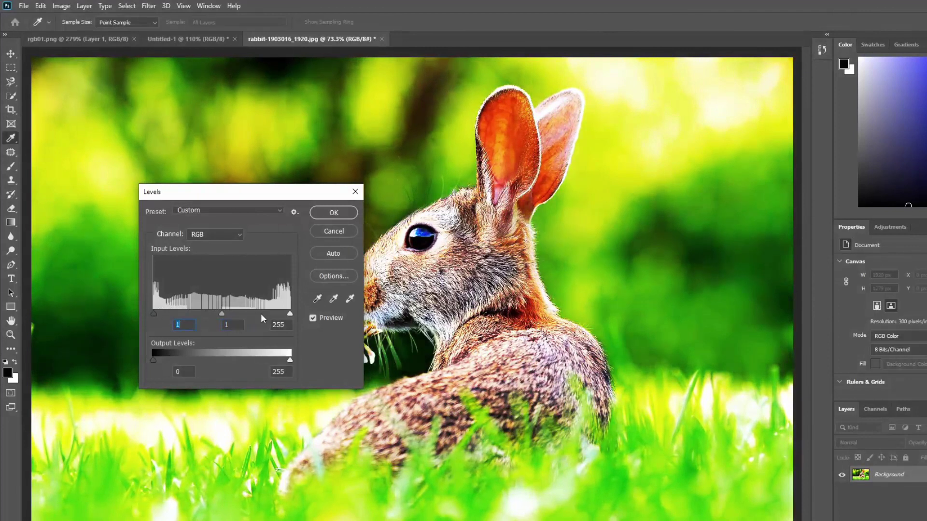
mouse_move(290, 314)
left_mouse_down()
mouse_move(247, 310)
mouse_move(290, 315)
left_mouse_up()
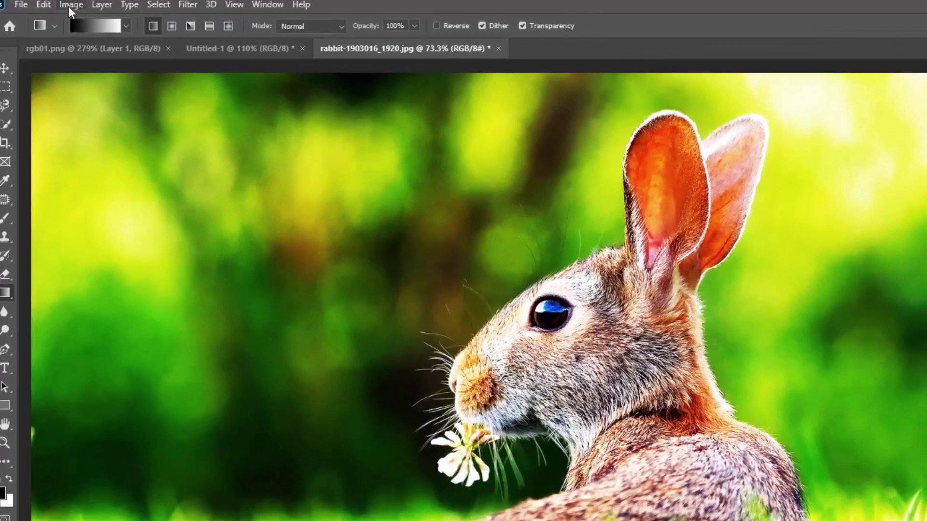
Start a Curves adjustment on the rabbit photo and add three points along the lower half and middle of the RGB curve.
left_click(69, 7)
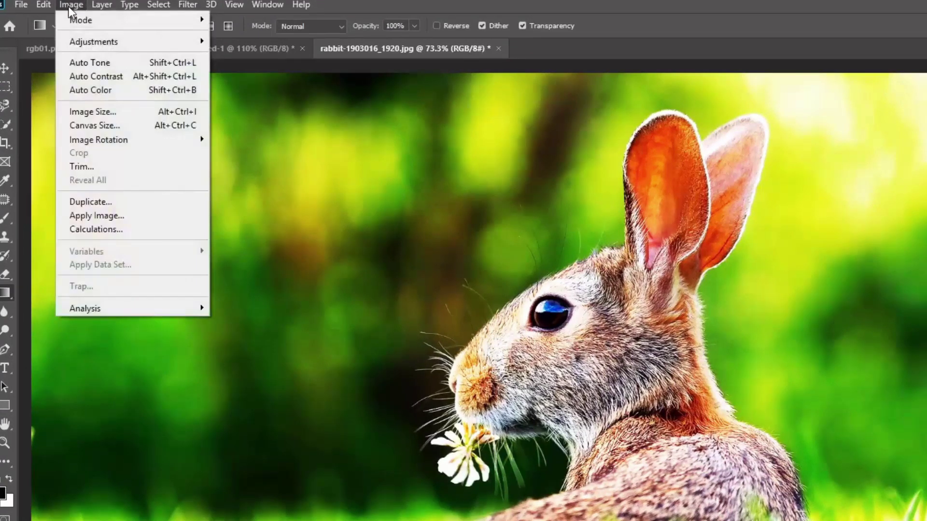
mouse_move(152, 39)
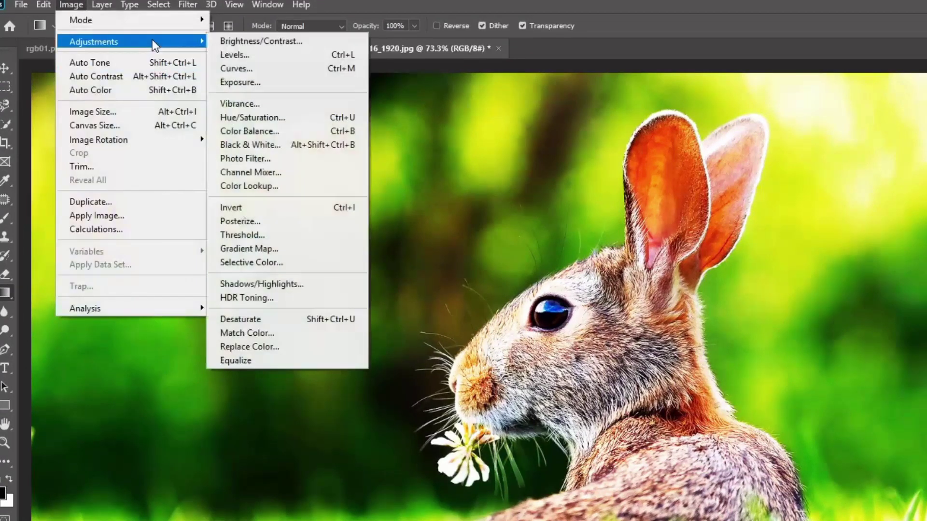
left_click(250, 70)
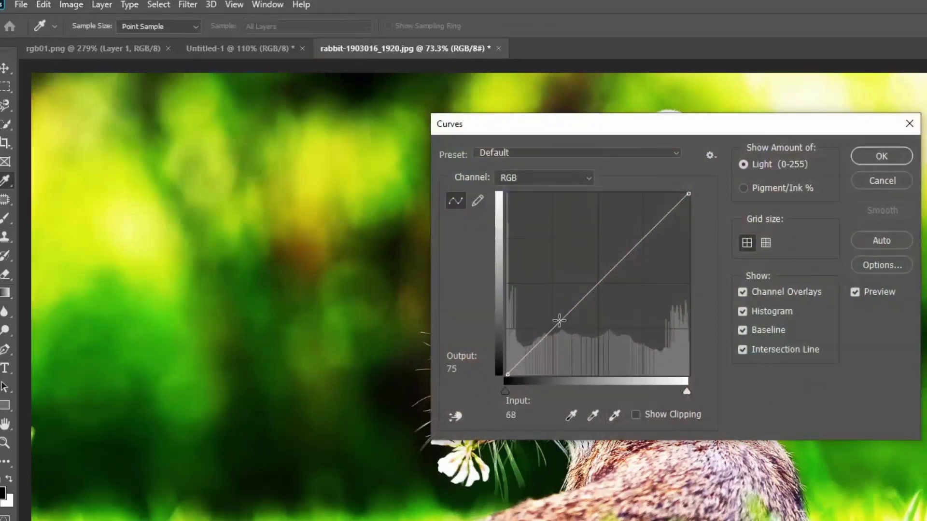
left_click(545, 334)
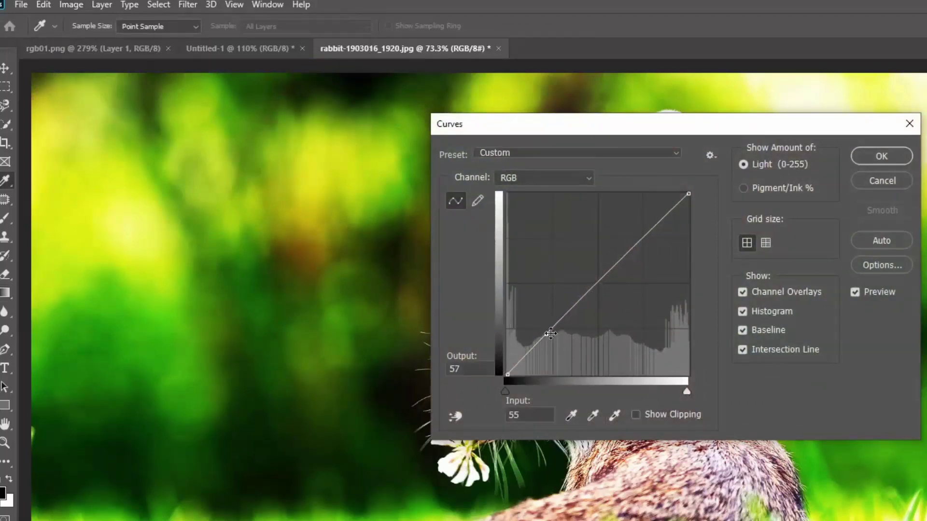
left_click(574, 307)
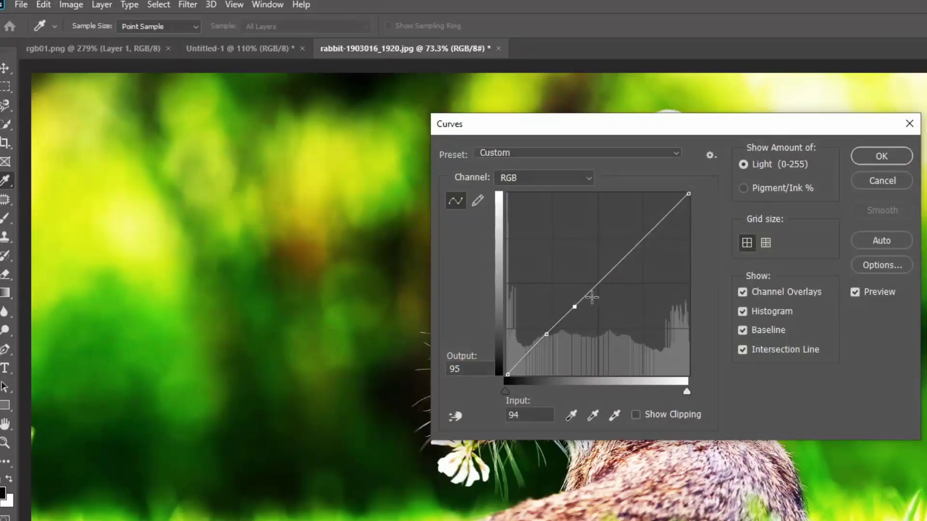
left_click(597, 280)
Bend the RGB curve with three more points in the highlights and a midtone point at input 105, output 99.
mouse_move(575, 307)
left_mouse_down()
mouse_move(556, 270)
mouse_move(572, 297)
left_mouse_up()
left_click(637, 250)
left_click(658, 244)
left_click(616, 249)
left_click_drag(597, 281, 582, 305)
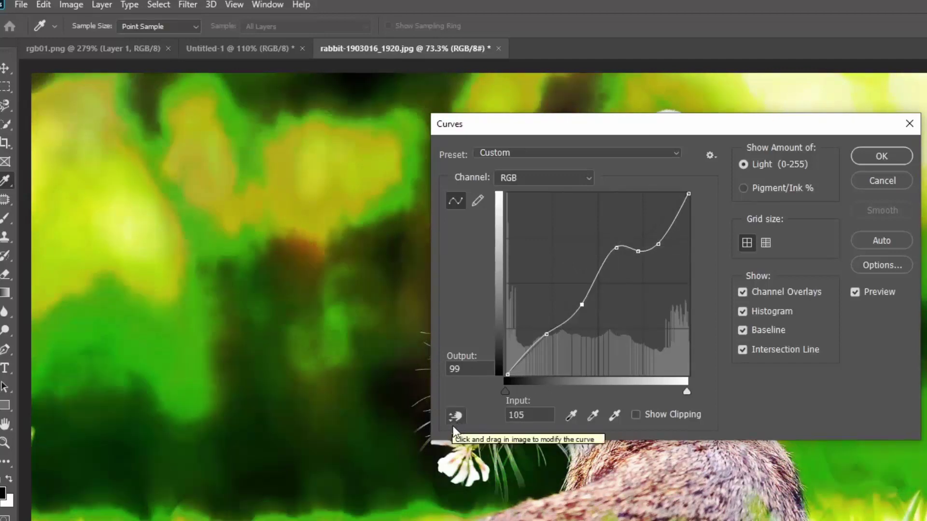
Try the on-image curve adjustment, sample tones in the dark green background and discard the Curves adjustment.
left_click(454, 418)
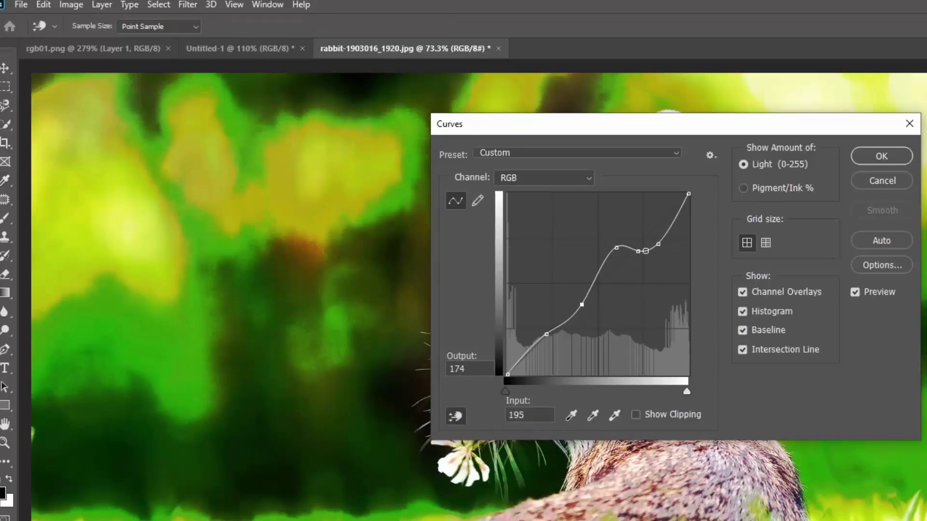
left_click_drag(177, 520, 255, 457)
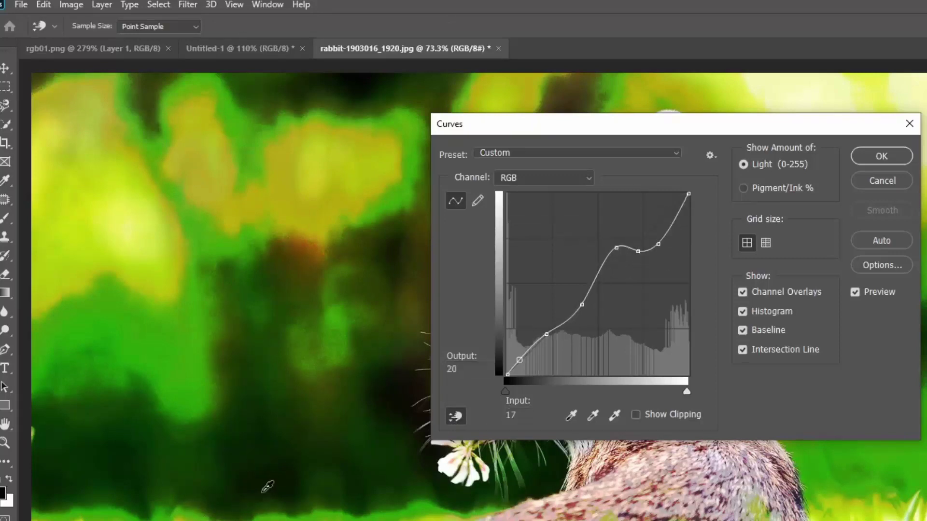
left_click(456, 413)
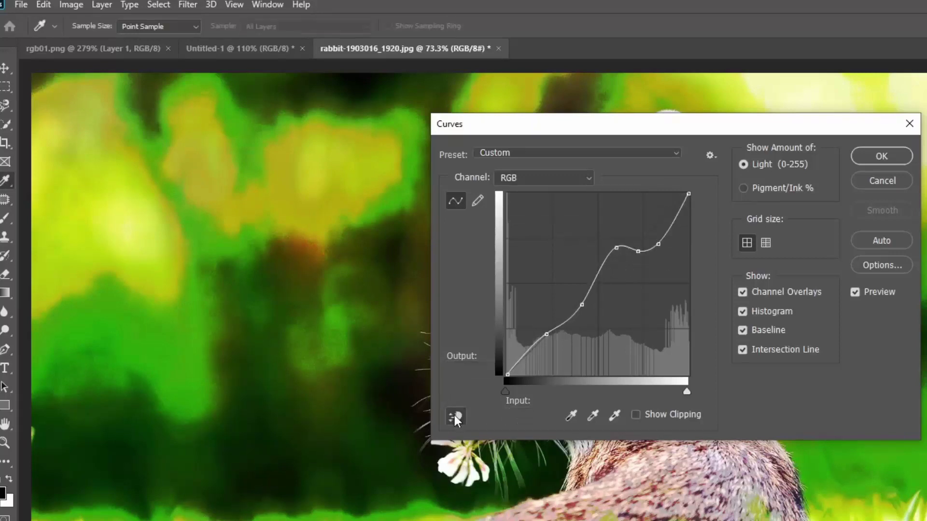
left_click(205, 383)
left_click(300, 310)
left_click(881, 180)
Start an Exposure adjustment on the rabbit photo and preview exposure at +1.08 and +0.82.
left_click(70, 5)
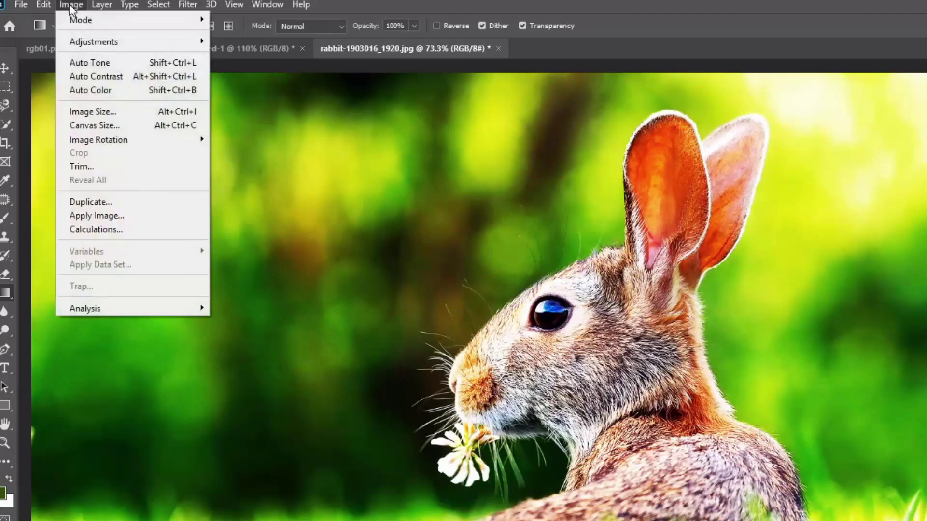
mouse_move(152, 41)
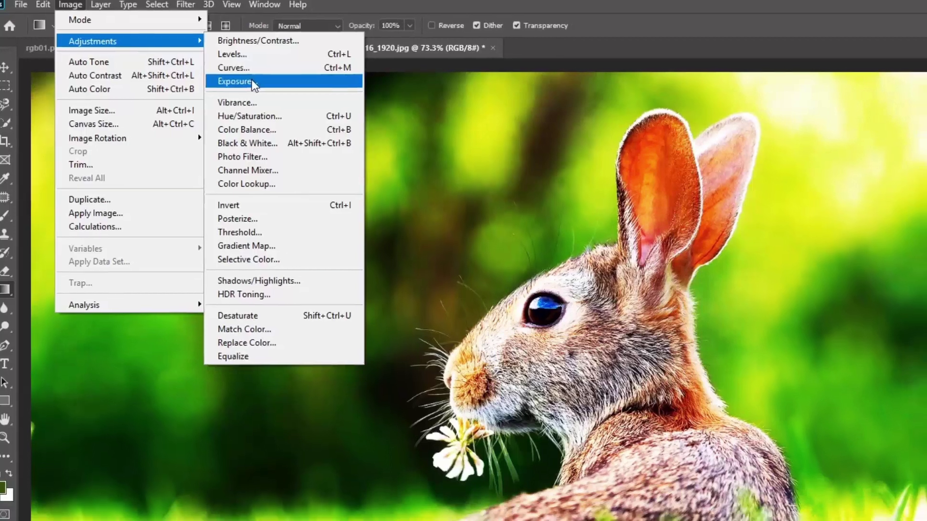
left_click(254, 82)
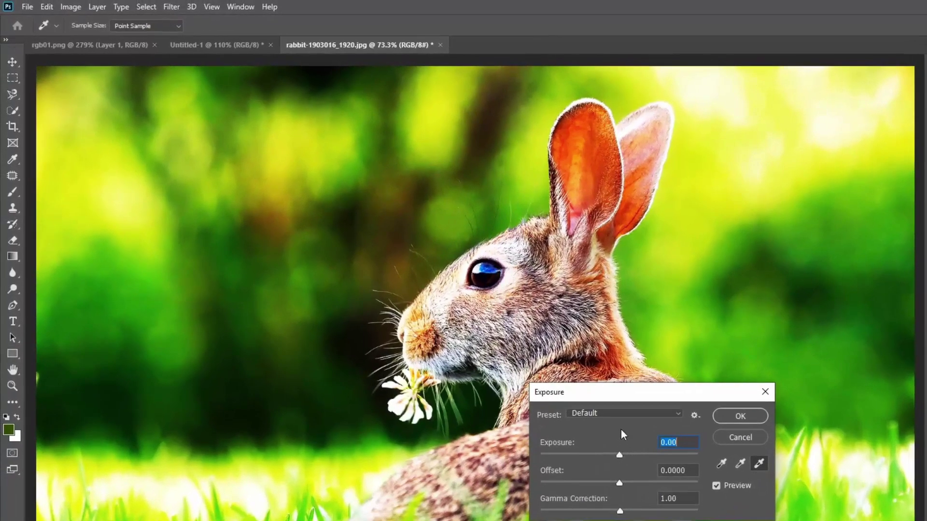
left_click_drag(644, 397, 283, 407)
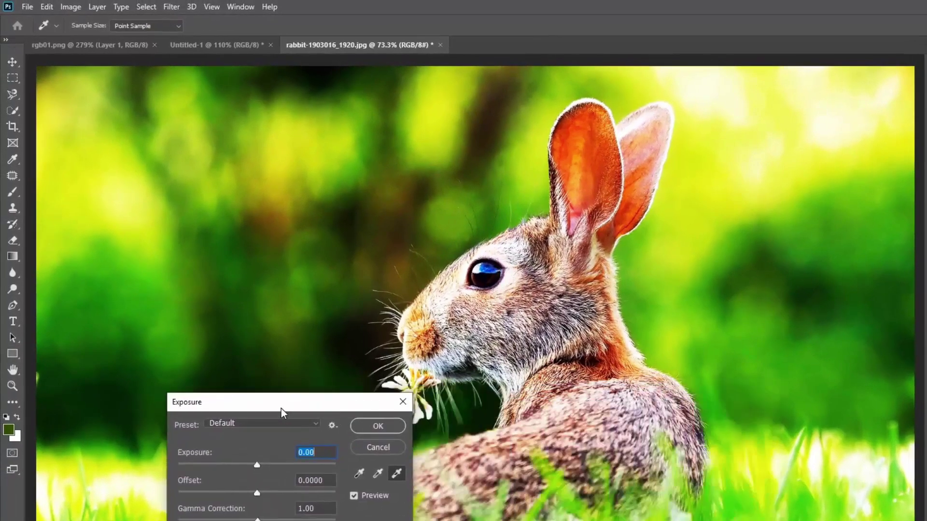
left_click_drag(258, 464, 270, 465)
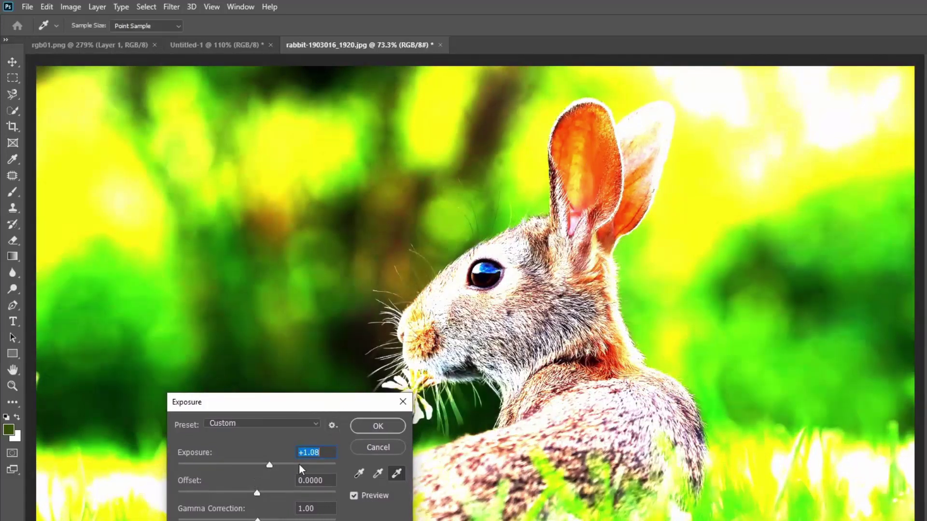
mouse_move(269, 465)
left_mouse_down()
mouse_move(280, 466)
mouse_move(266, 464)
left_mouse_up()
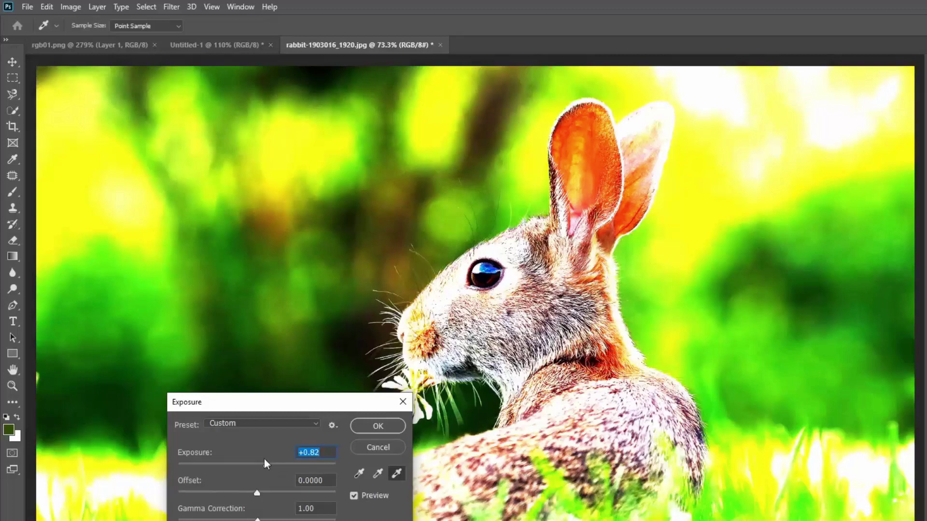
Preview the rabbit photo's exposure at -1.82 and bring it back up to +0.18.
left_click_drag(270, 465, 235, 461)
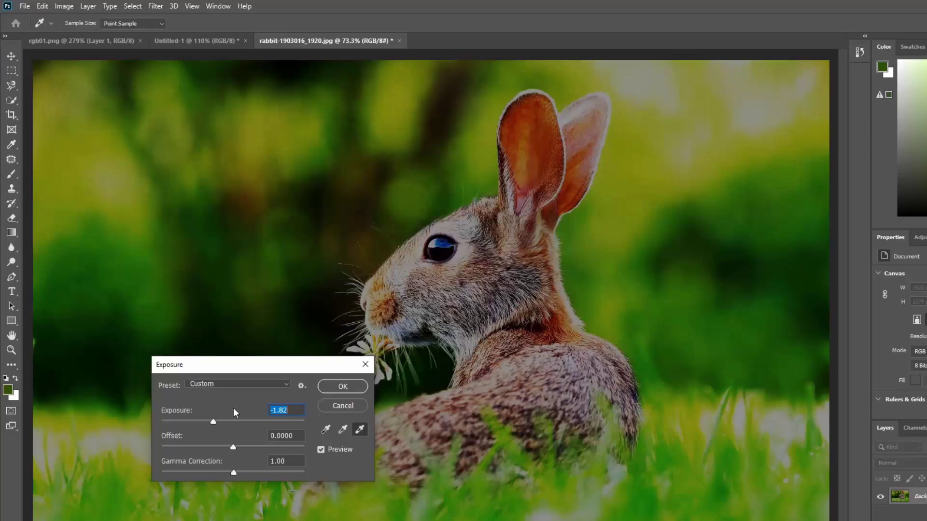
left_click(212, 423)
left_click(237, 423)
left_click_drag(236, 424, 235, 421)
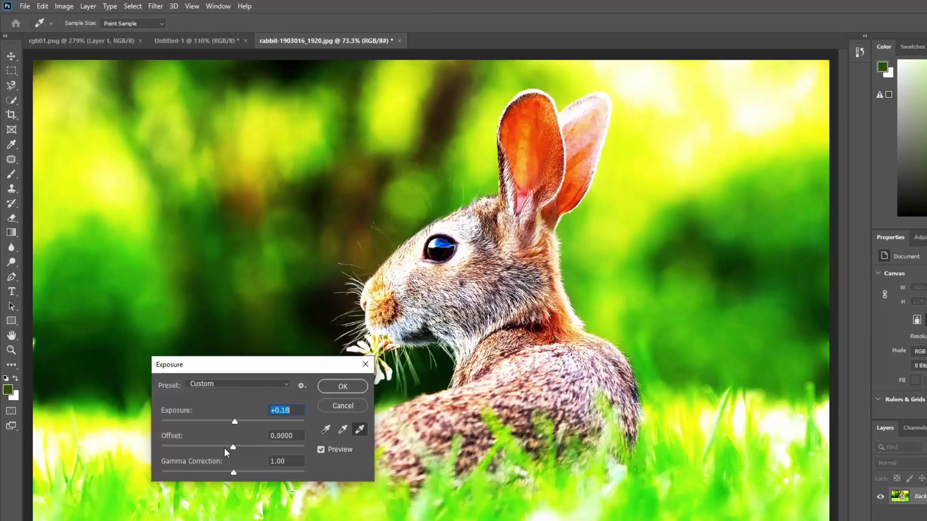
Preview the Exposure adjustment's offset at +0.1008 and +0.4842, and bring it back to +0.0059.
left_click_drag(233, 452, 248, 451)
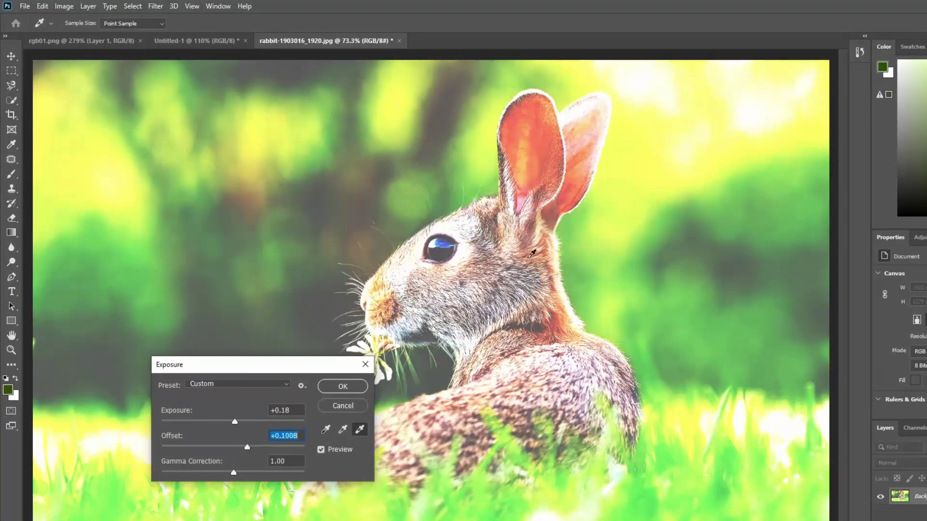
left_click_drag(250, 452, 307, 451)
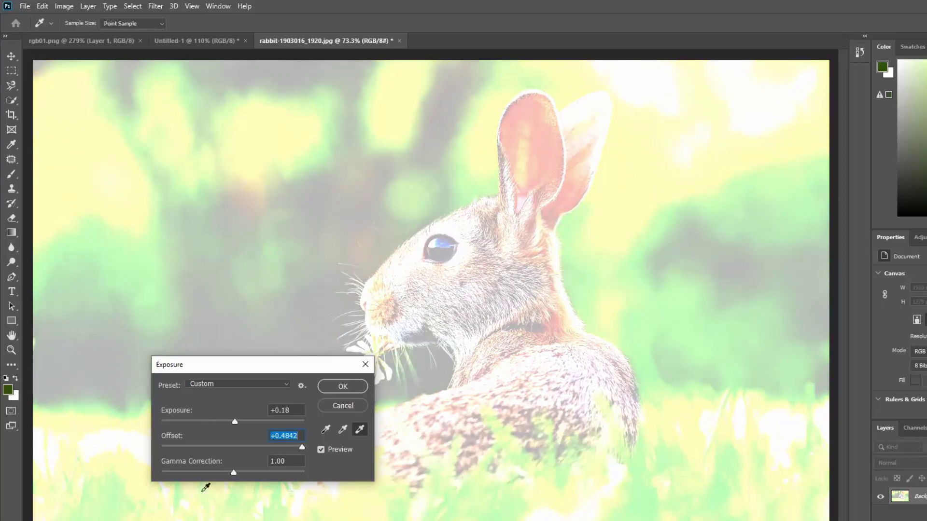
left_click(234, 447)
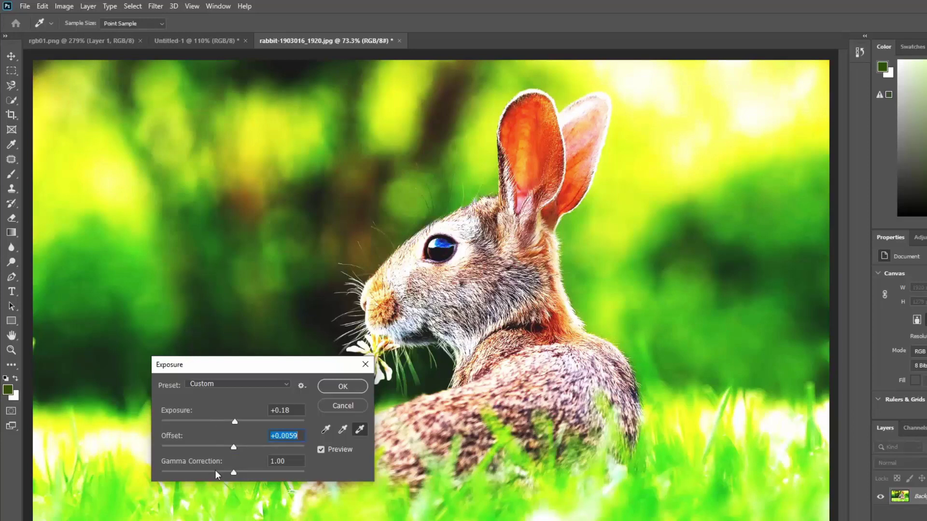
Preview gamma correction at 0.48 and 0.30, and set it to 0.58.
left_click_drag(234, 473, 265, 474)
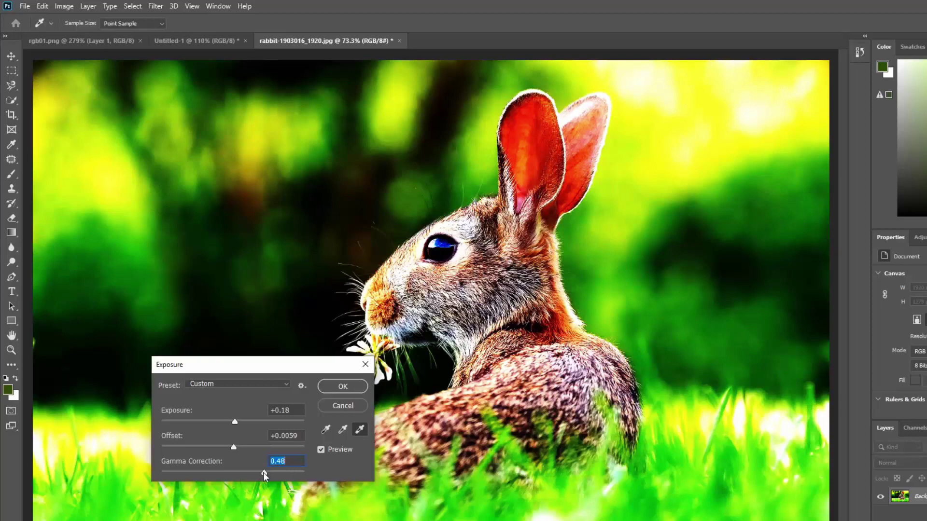
left_click_drag(265, 473, 279, 475)
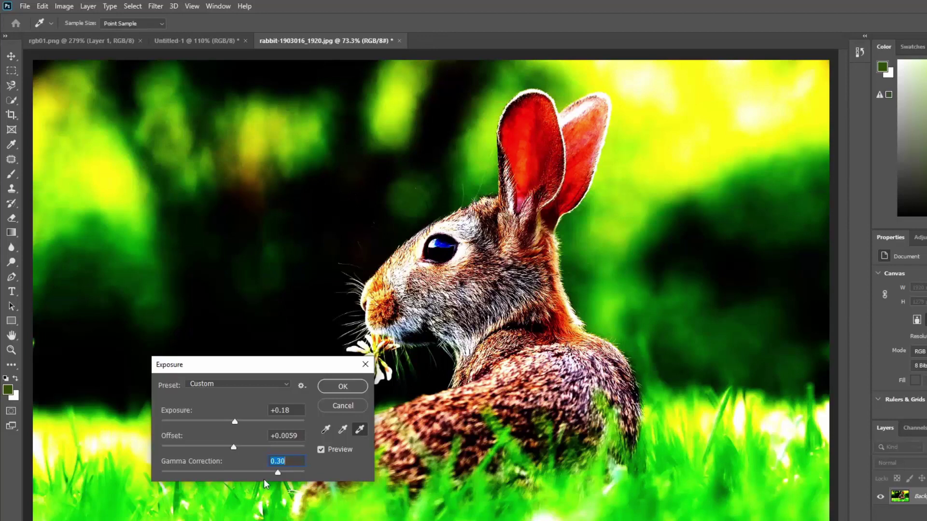
left_click_drag(279, 477, 257, 475)
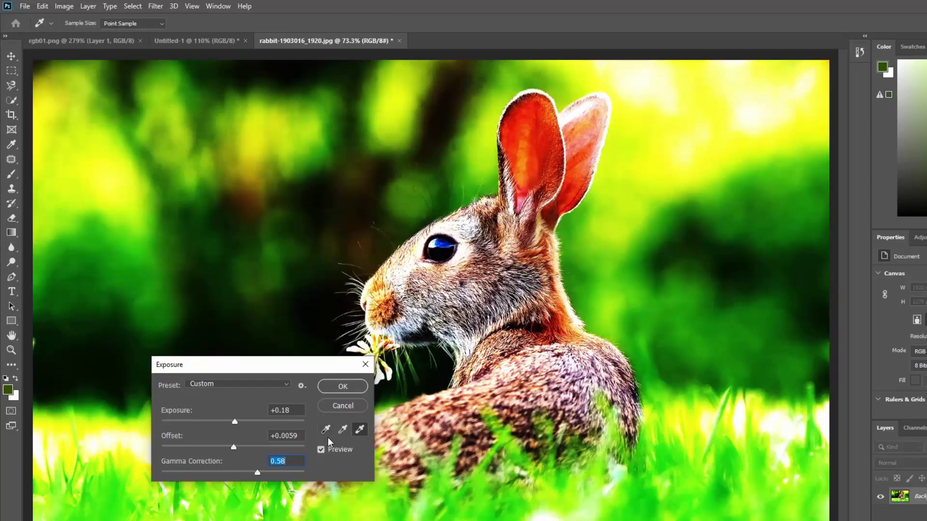
Try sampling the rabbit's eye as the Exposure black point and discard the adjustment.
left_click(328, 434)
left_click(438, 266)
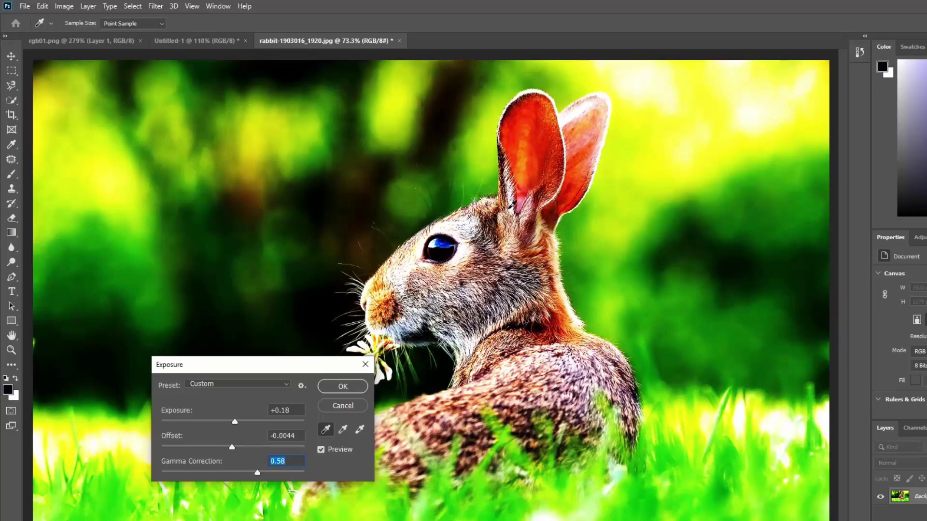
left_click(340, 405)
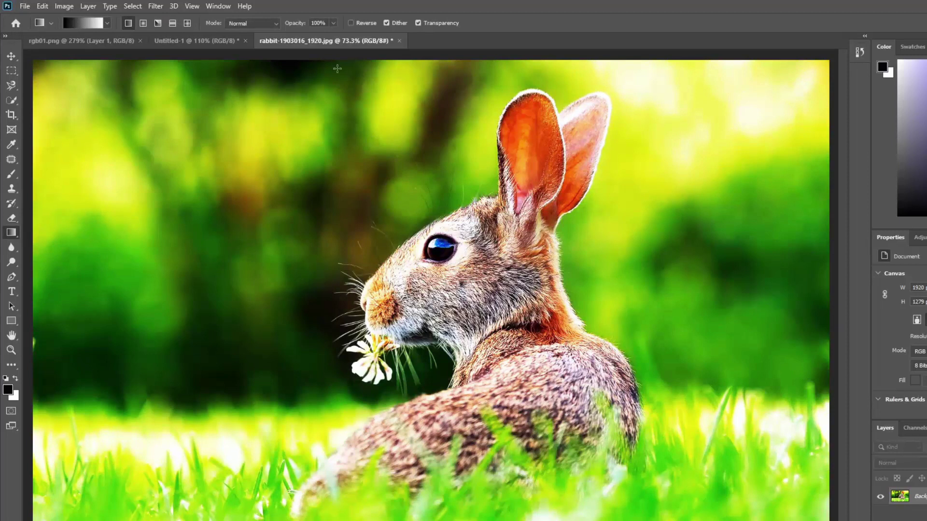
Close the rabbit photo and the grayscale gradient without saving changes, and open the portrait photo IMG_4125.JPG.
left_click(399, 41)
left_click(543, 230)
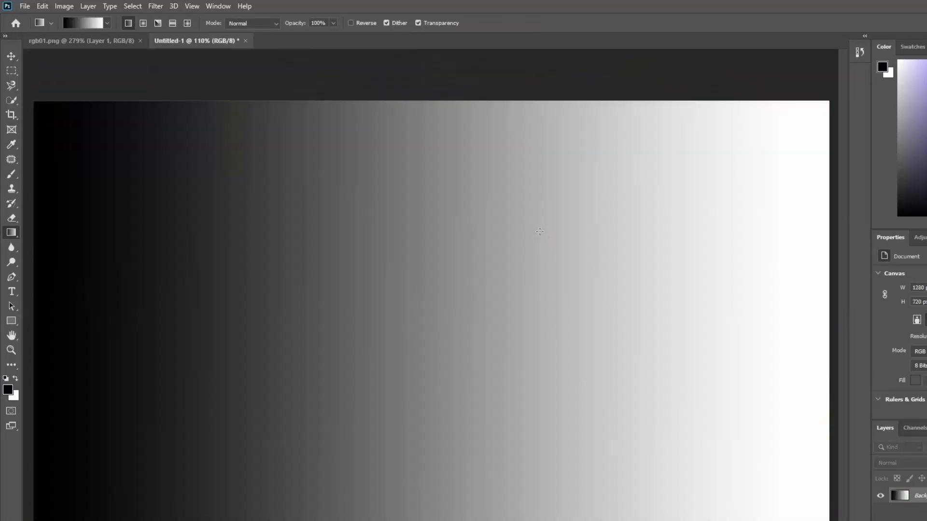
left_click(245, 40)
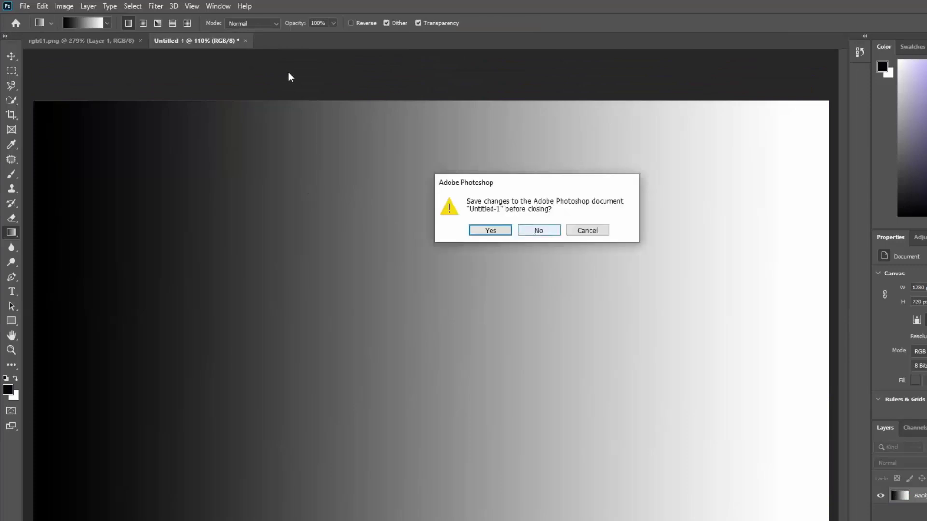
left_click(539, 230)
left_click(24, 5)
left_click(31, 29)
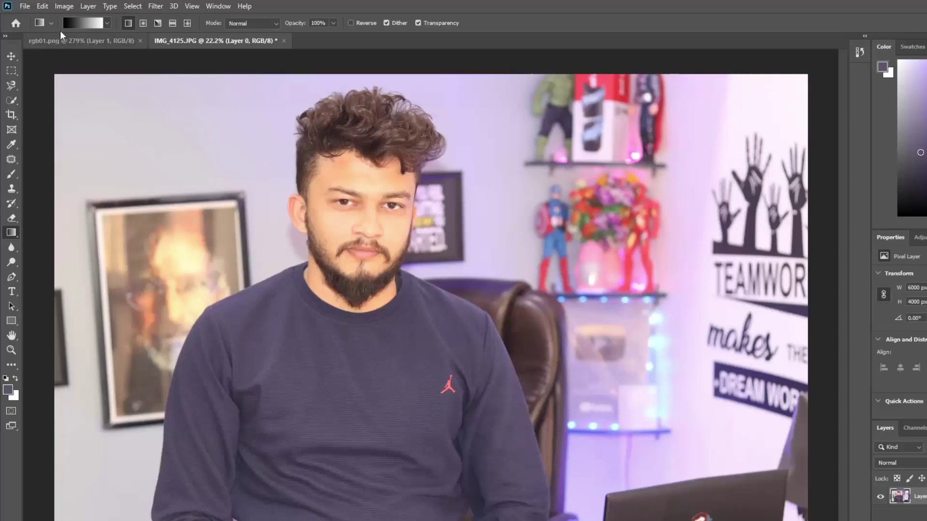
Preview Brightness/Contrast on the portrait with brightness -31 and contrast 44, and discard the adjustment.
left_click(61, 7)
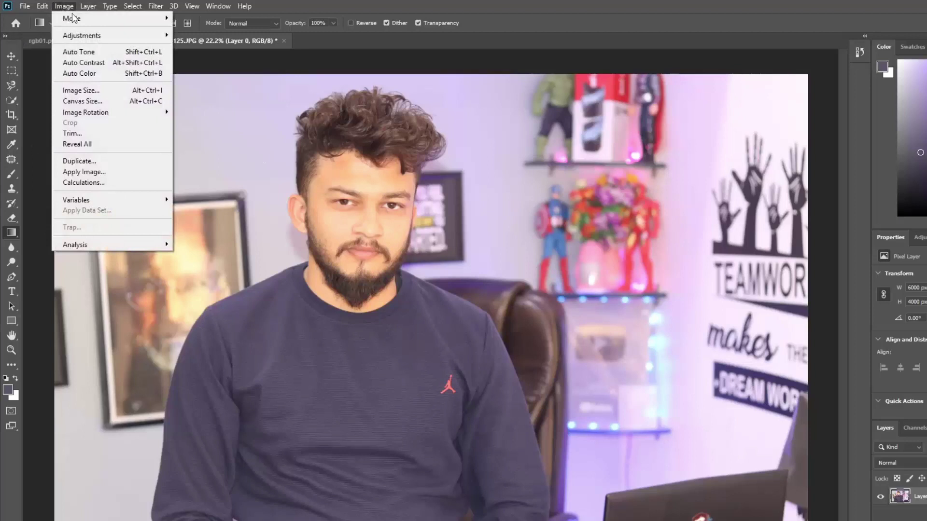
mouse_move(128, 35)
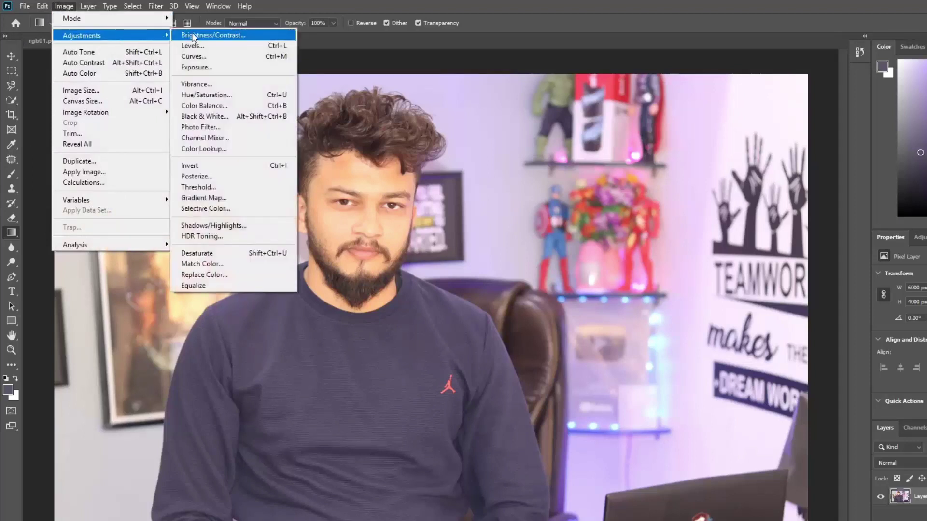
left_click(191, 35)
left_click_drag(351, 211, 588, 230)
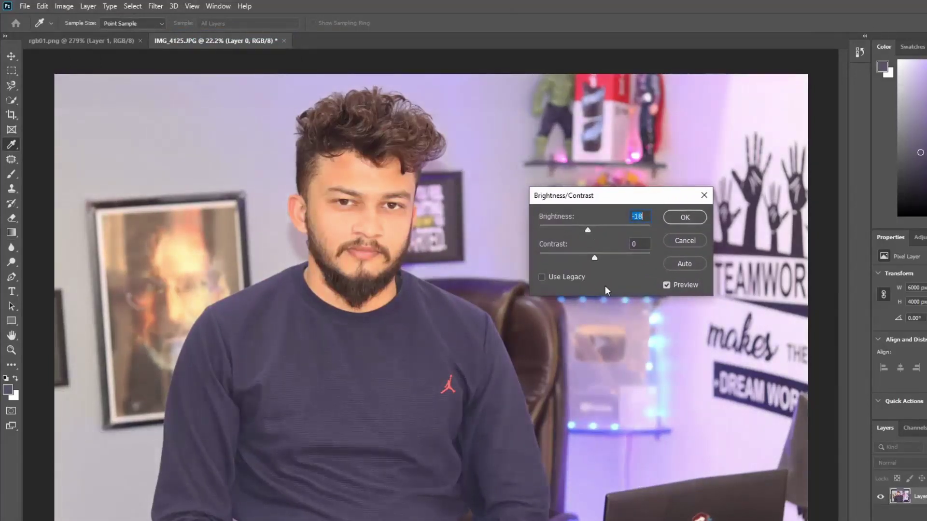
left_click_drag(594, 259, 619, 257)
left_click_drag(587, 231, 584, 233)
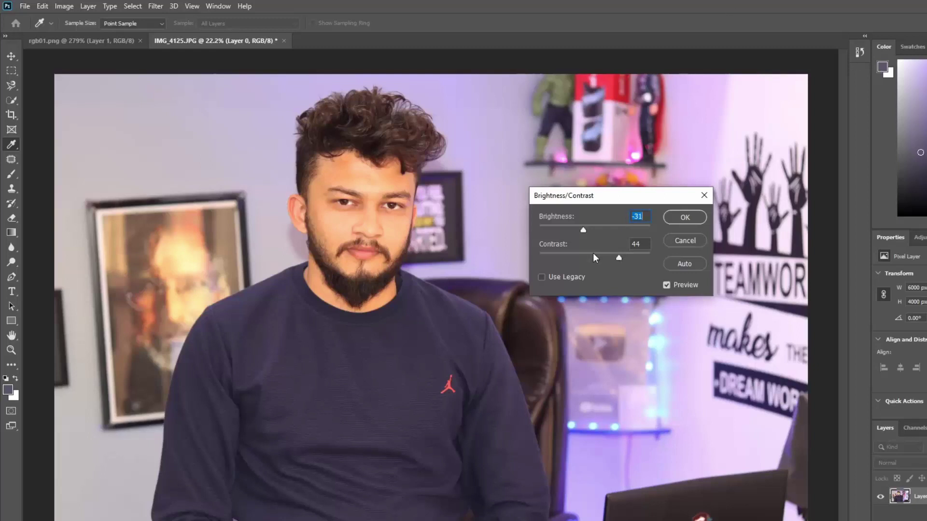
left_click(685, 241)
key("g")
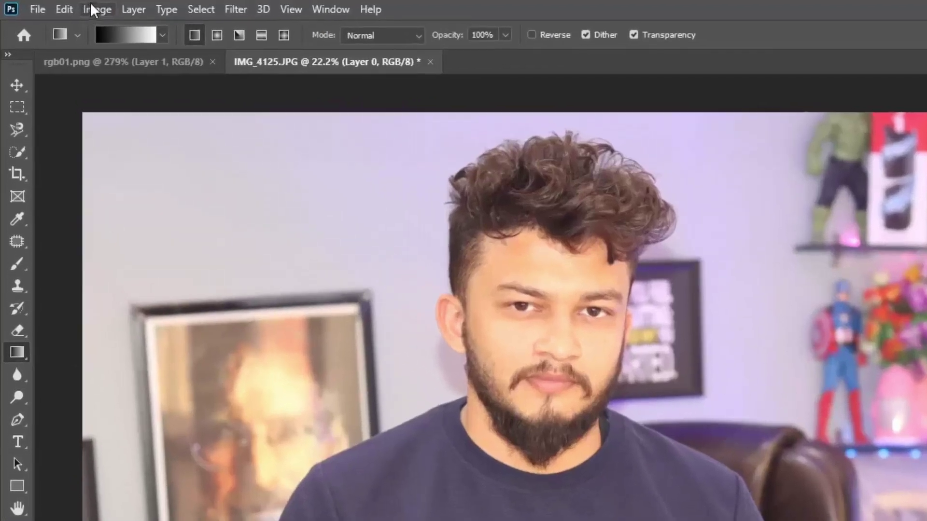
Open the Exposure adjustment for the portrait and preview an exposure of +1.40.
left_click(94, 9)
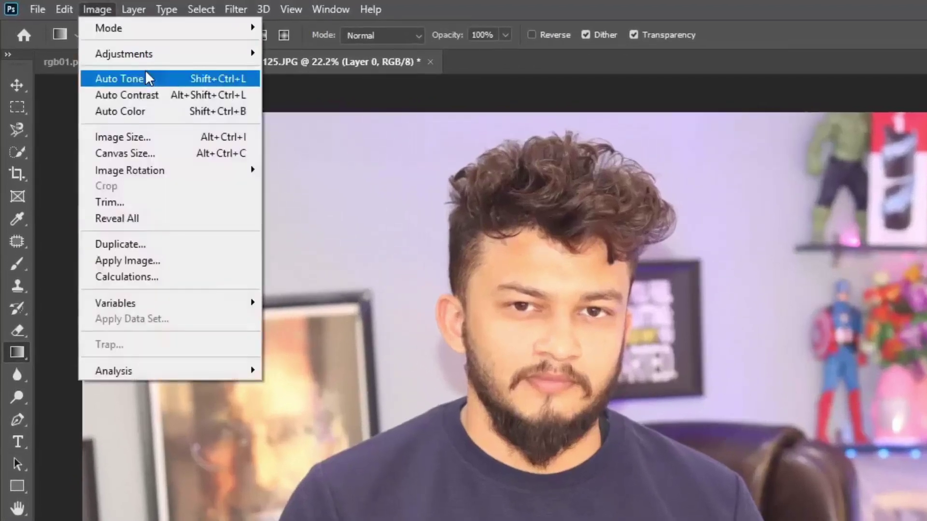
mouse_move(165, 57)
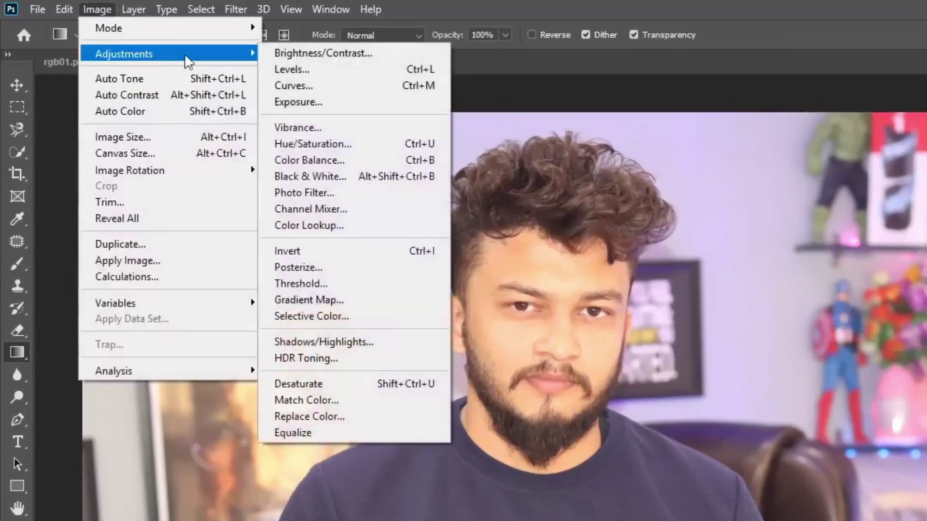
left_click(306, 104)
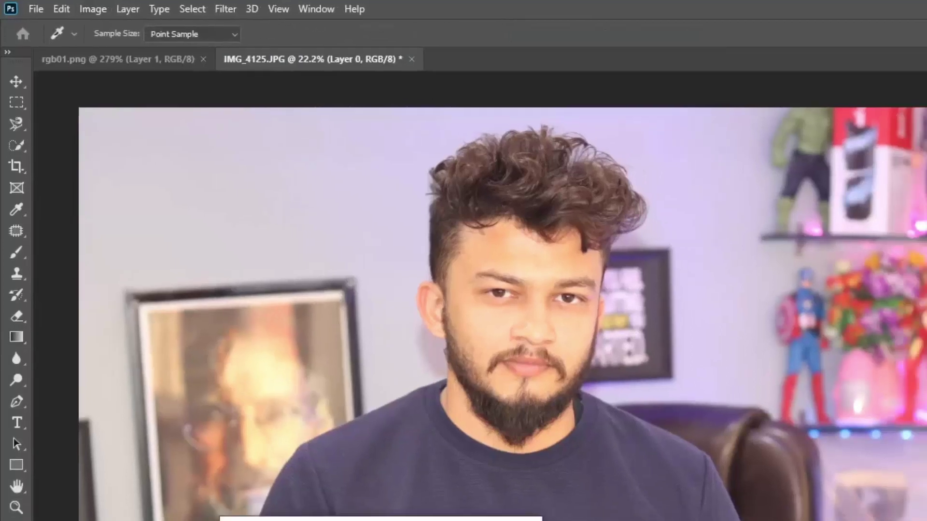
left_click_drag(472, 510, 901, 370)
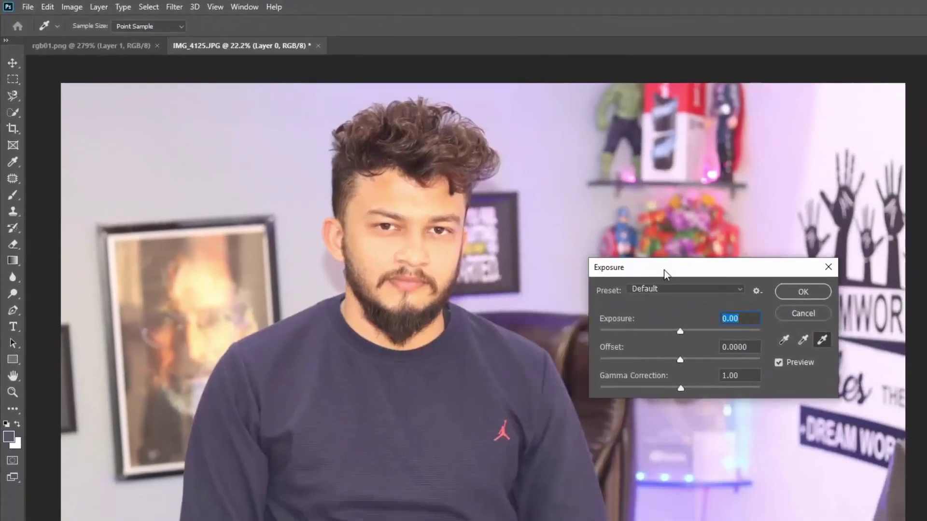
left_click_drag(680, 331, 696, 331)
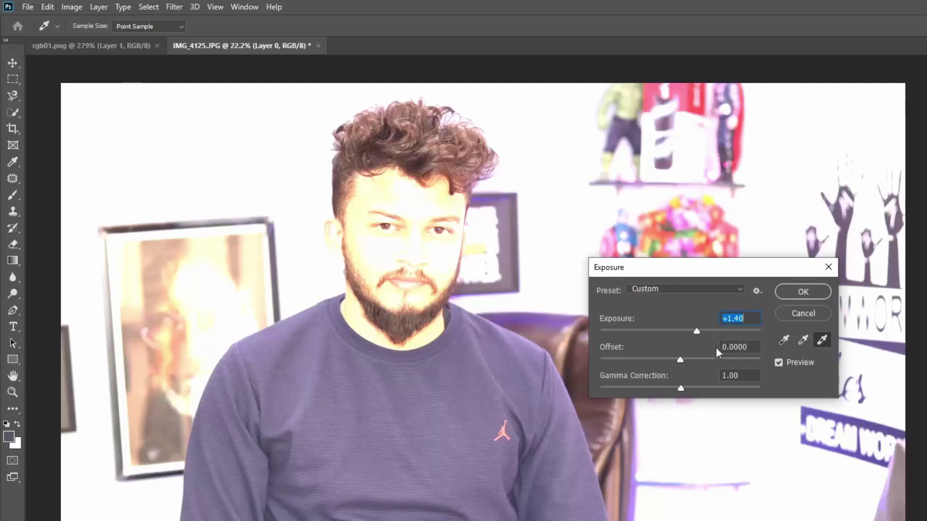
Preview exposure -1.03, offset -0.0257 and gamma correction 0.95 on the portrait, and discard the adjustment.
left_click_drag(699, 332, 682, 388)
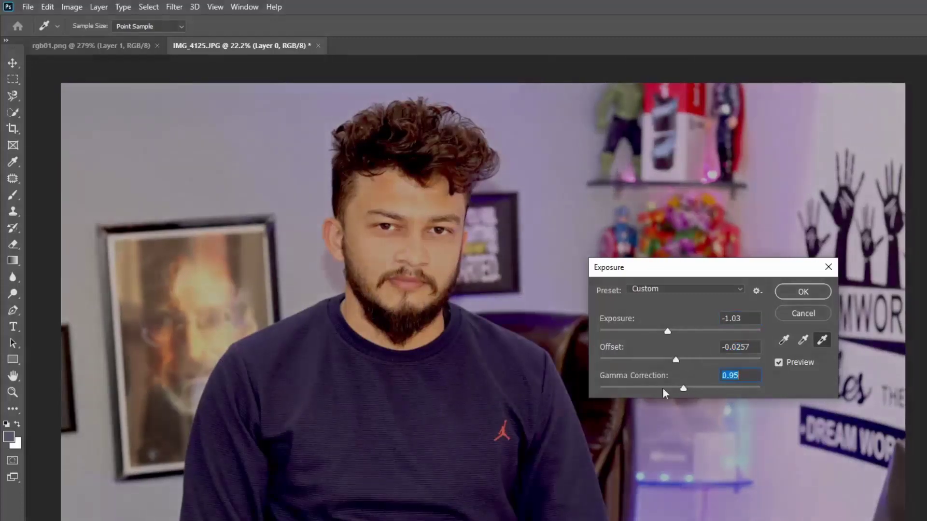
left_click_drag(648, 265, 866, 269)
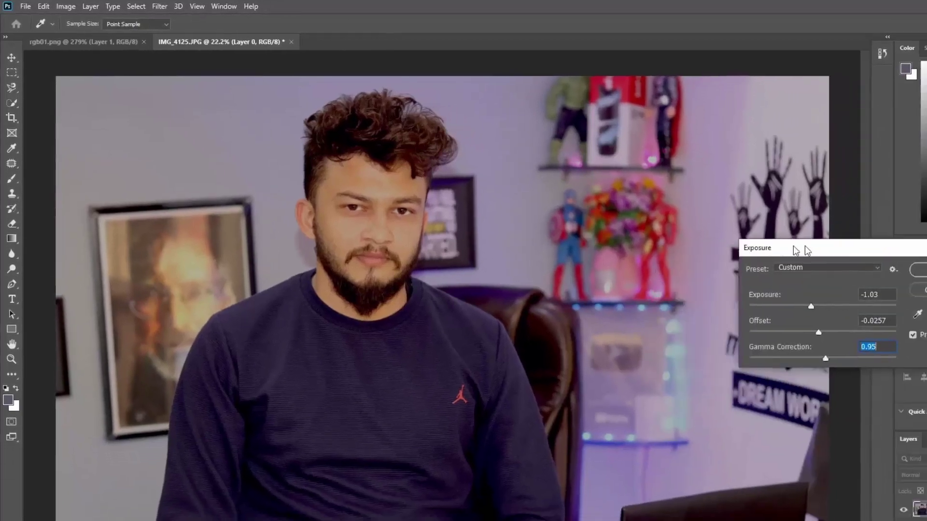
left_click_drag(807, 249, 821, 168)
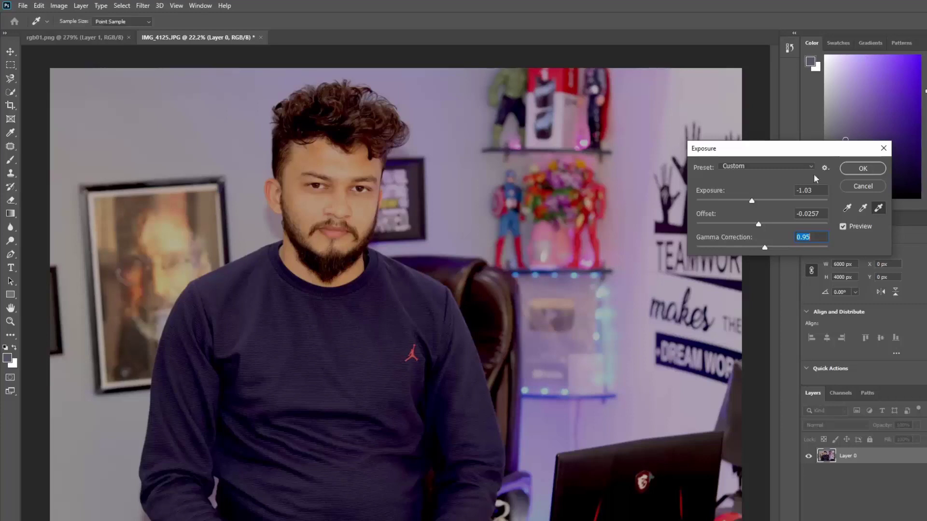
left_click(883, 148)
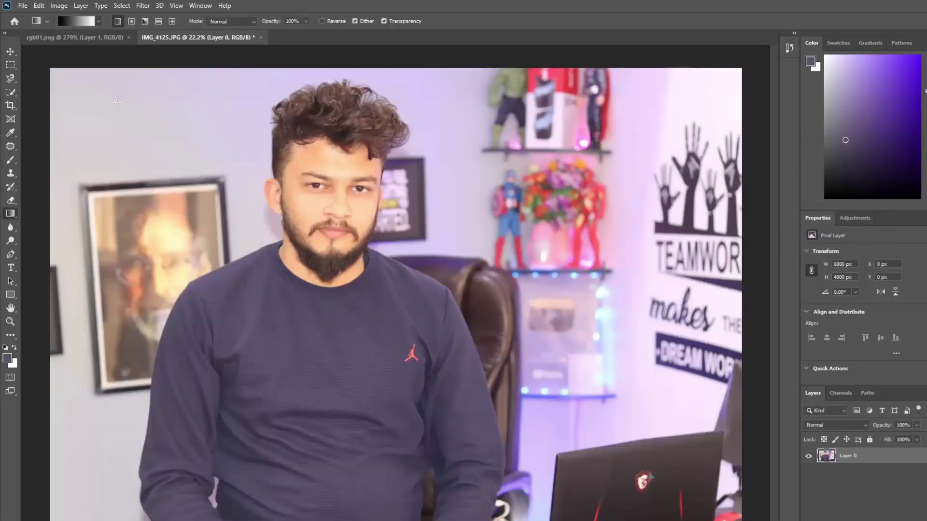
left_click(59, 6)
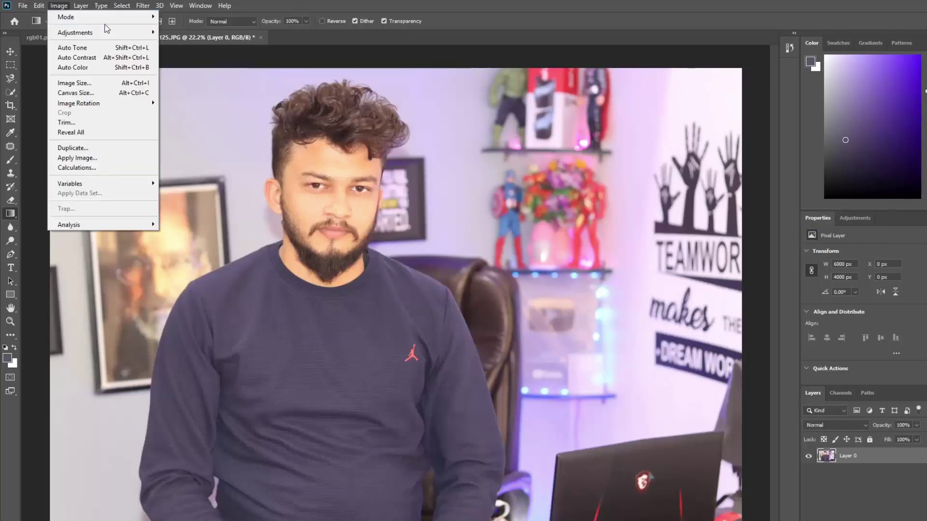
mouse_move(117, 37)
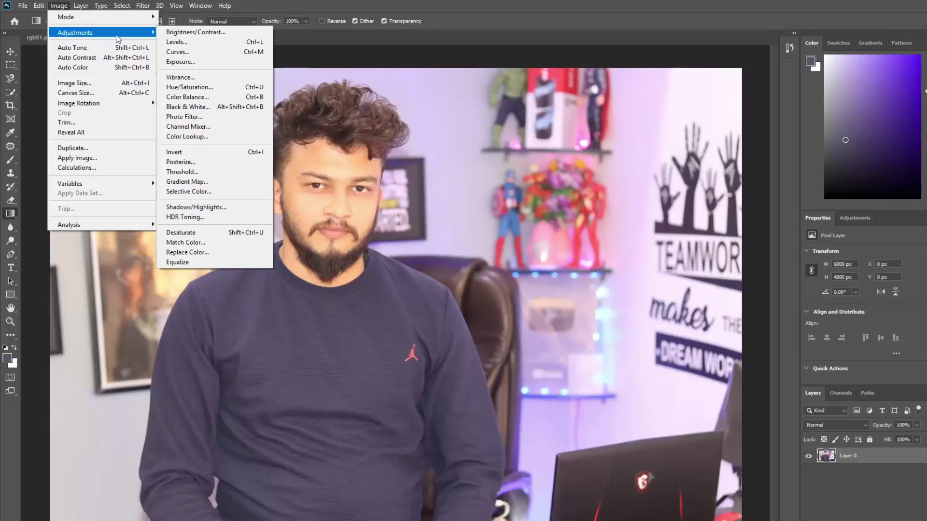
left_click(255, 5)
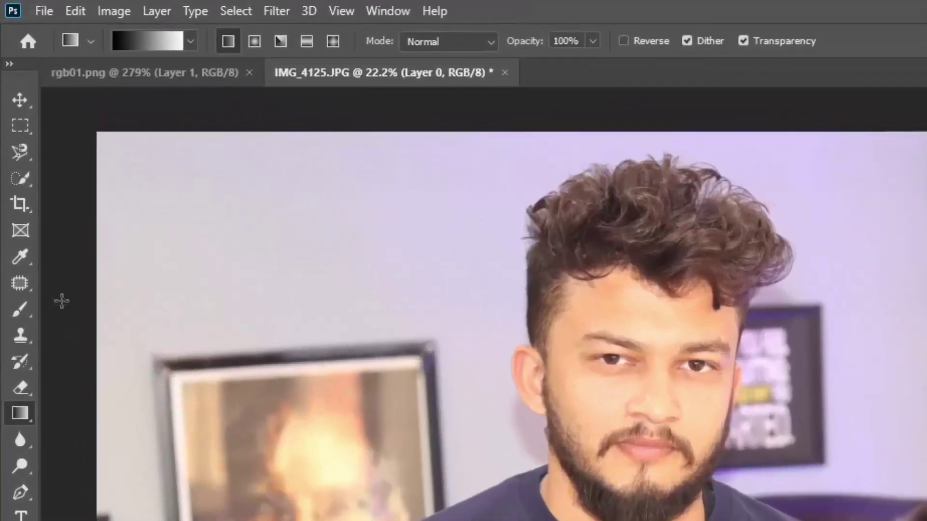
Add a Brightness/Contrast adjustment layer above the portrait layer and delete it again.
left_click(157, 12)
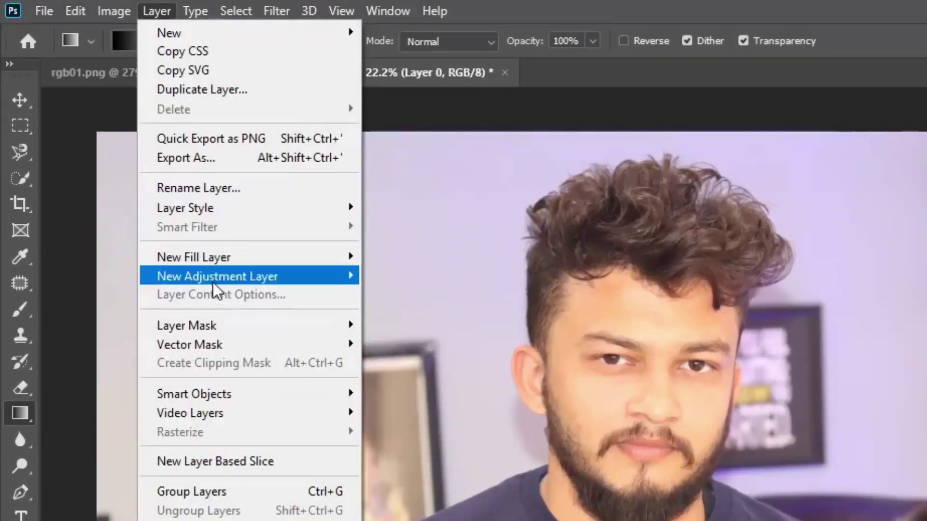
mouse_move(213, 282)
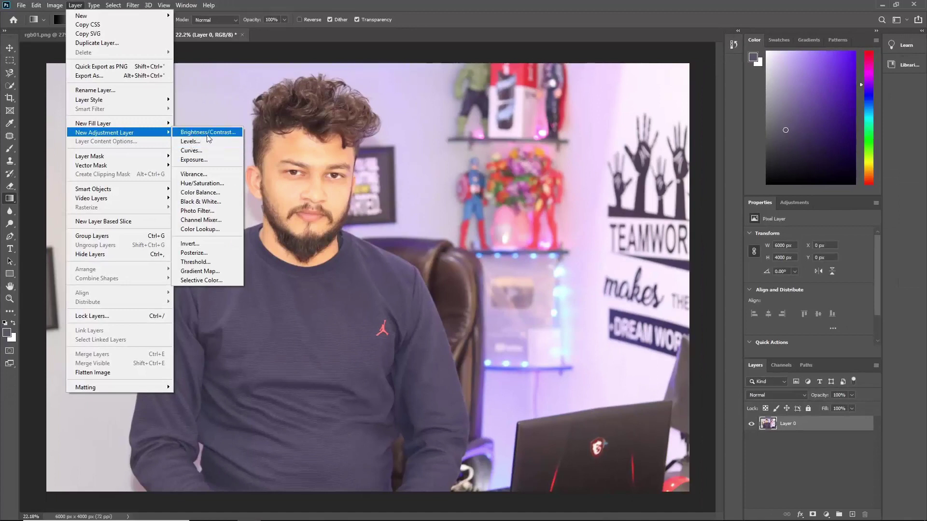
left_click(208, 135)
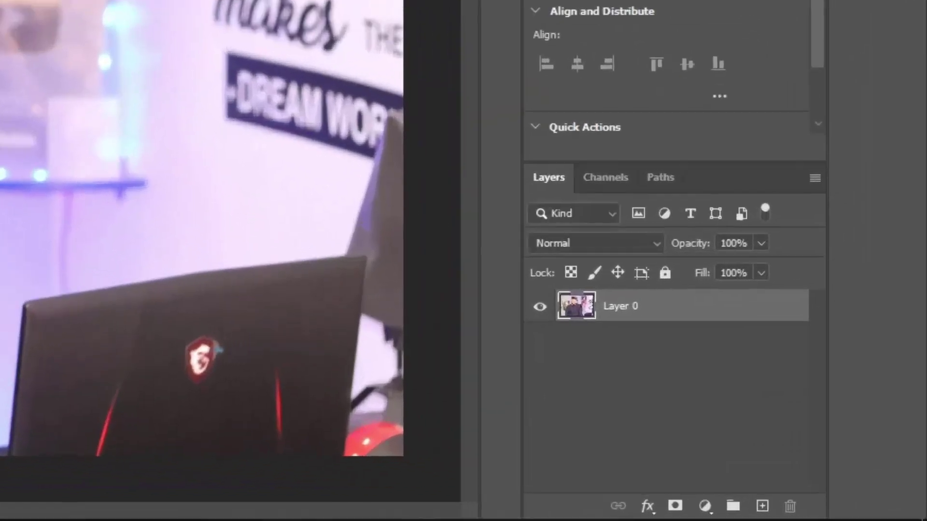
left_click(541, 151)
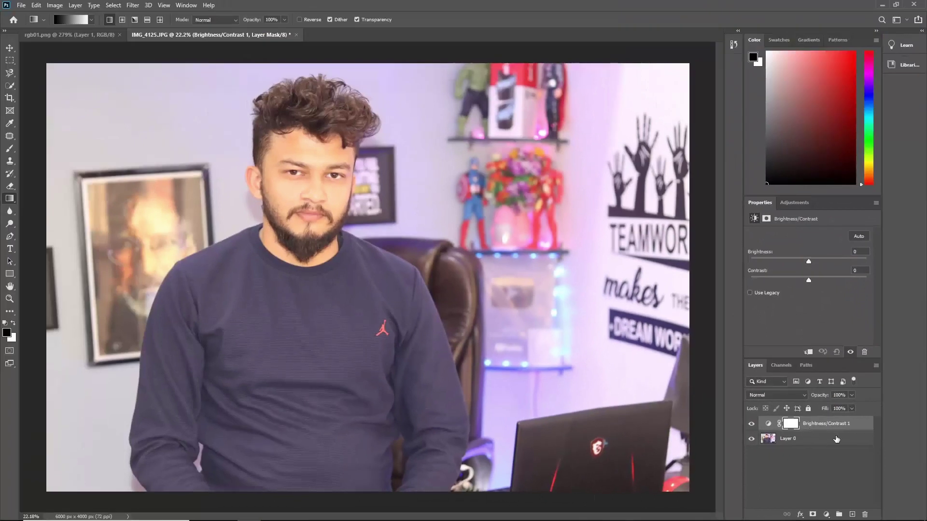
key("Delete")
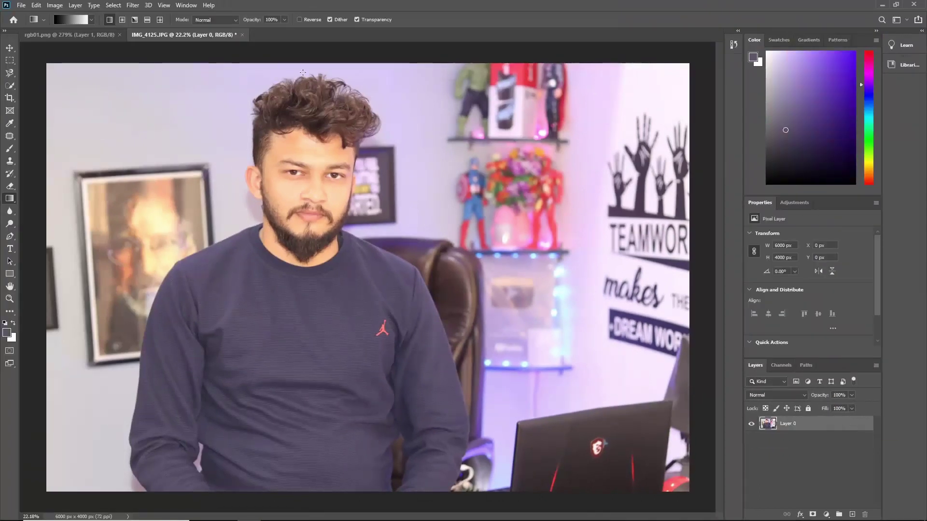
Open Color Balance for the portrait, uncover the face, and set all three midtone color levels to -20.
left_click(53, 6)
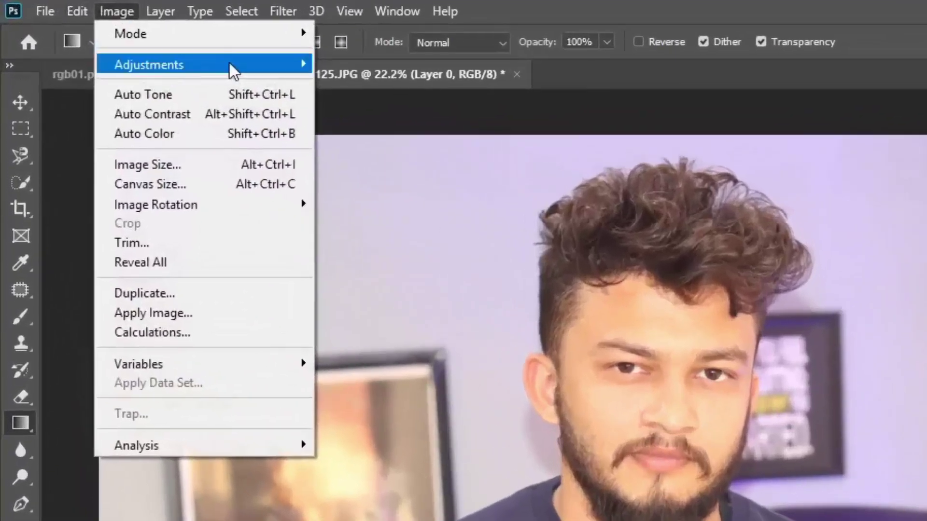
mouse_move(163, 44)
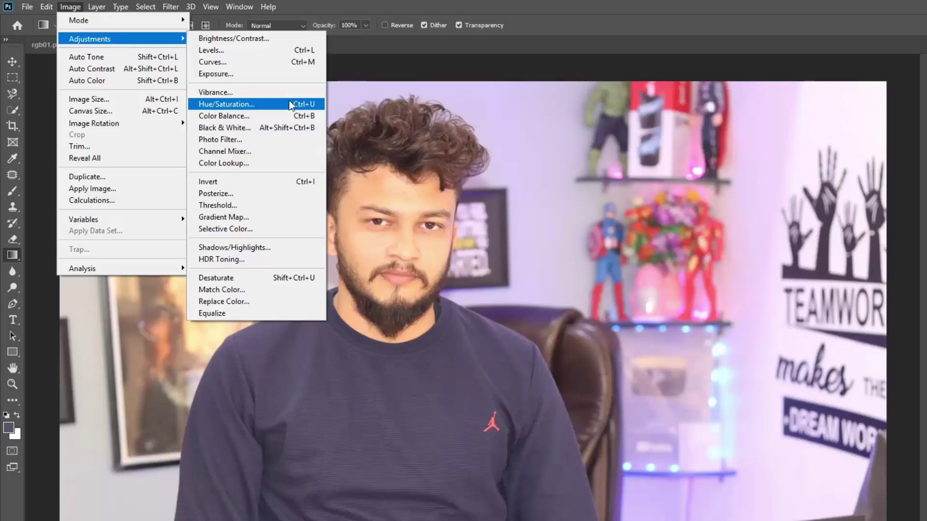
left_click(263, 114)
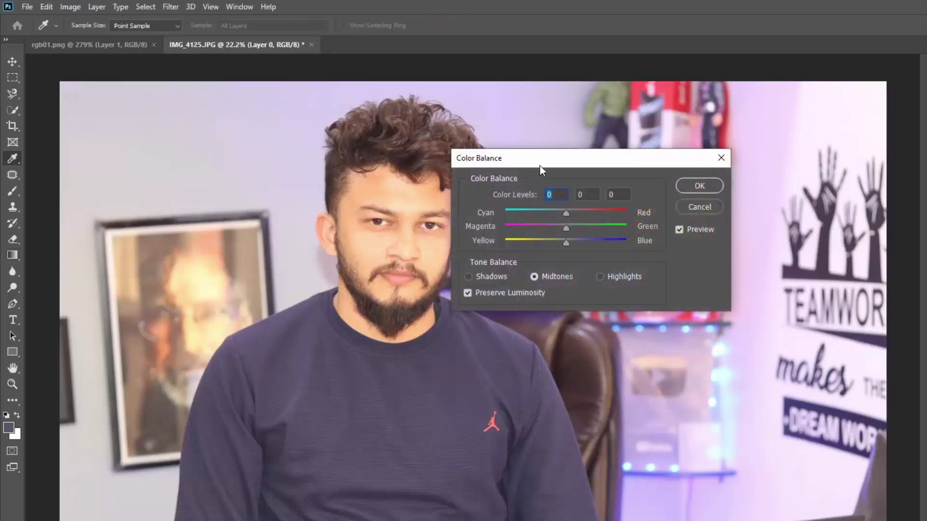
left_click_drag(543, 169, 456, 228)
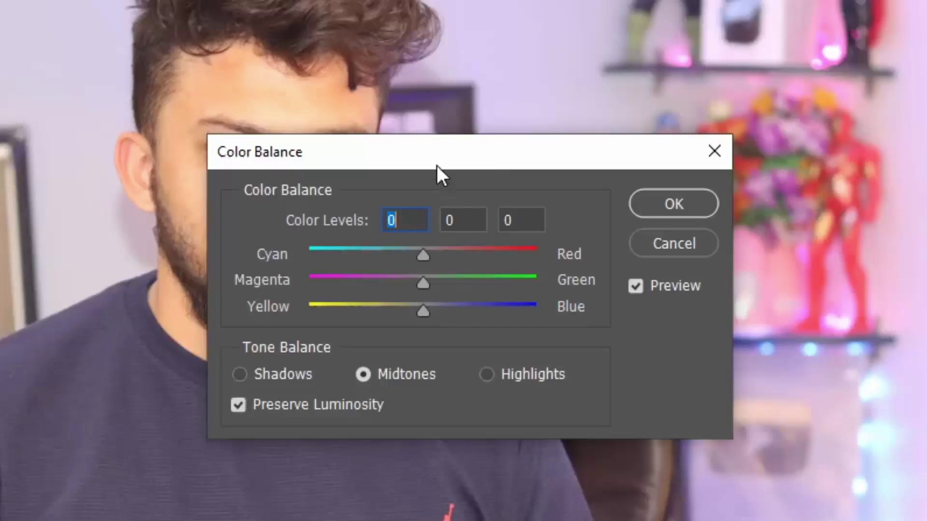
left_click_drag(436, 161, 529, 465)
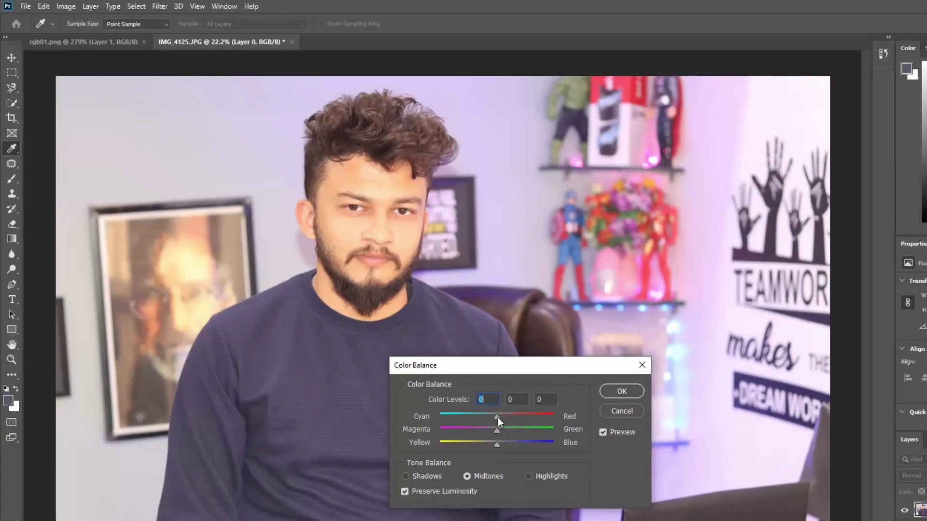
left_click_drag(479, 414, 475, 413)
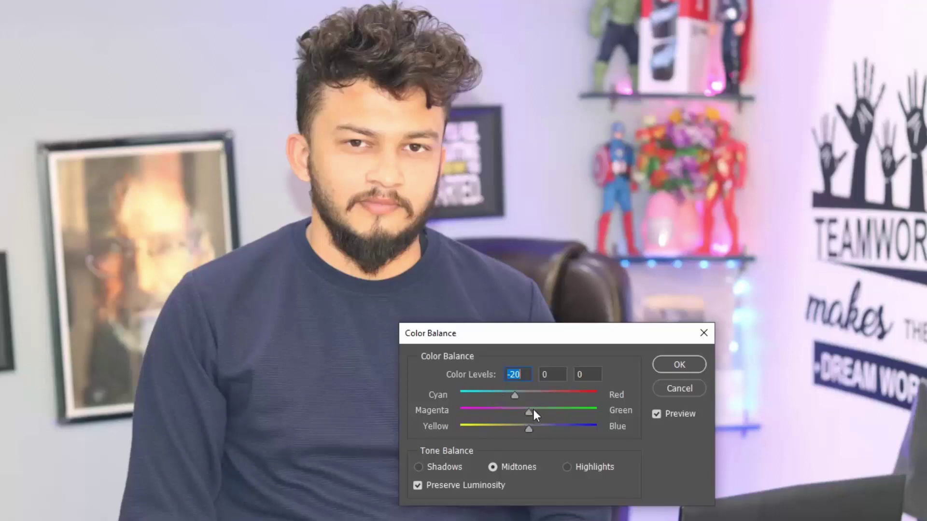
left_click_drag(528, 413, 516, 409)
Set the portrait's cyan–red color level to -100 and shift the other two levels fully toward magenta and yellow.
left_click_drag(512, 396, 442, 393)
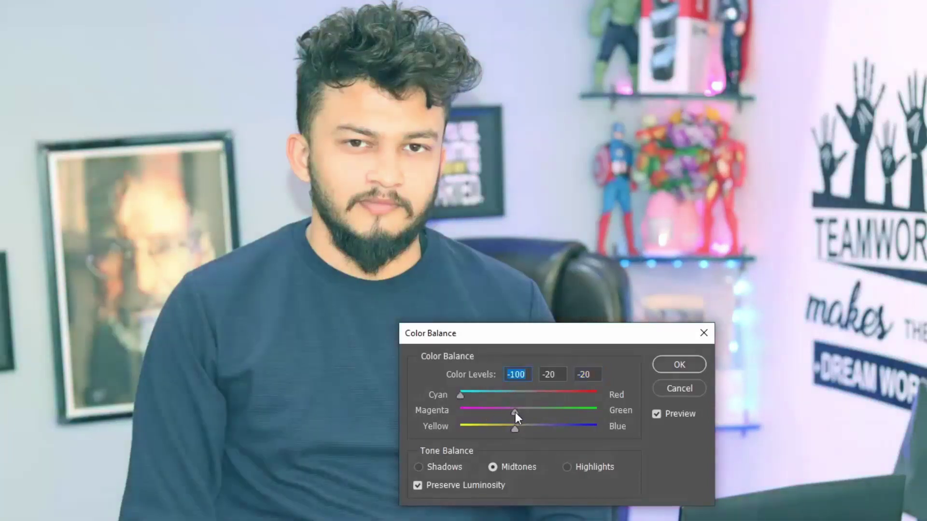
left_click_drag(514, 412, 454, 414)
left_click_drag(514, 429, 448, 426)
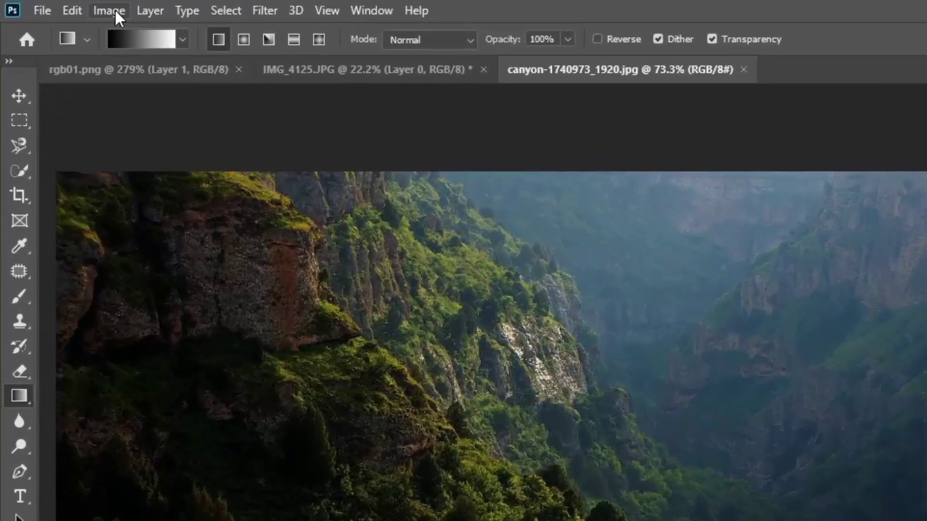
Open Color Balance for the canyon photo and raise the midtones' magenta–green level to about +48.
left_click(109, 11)
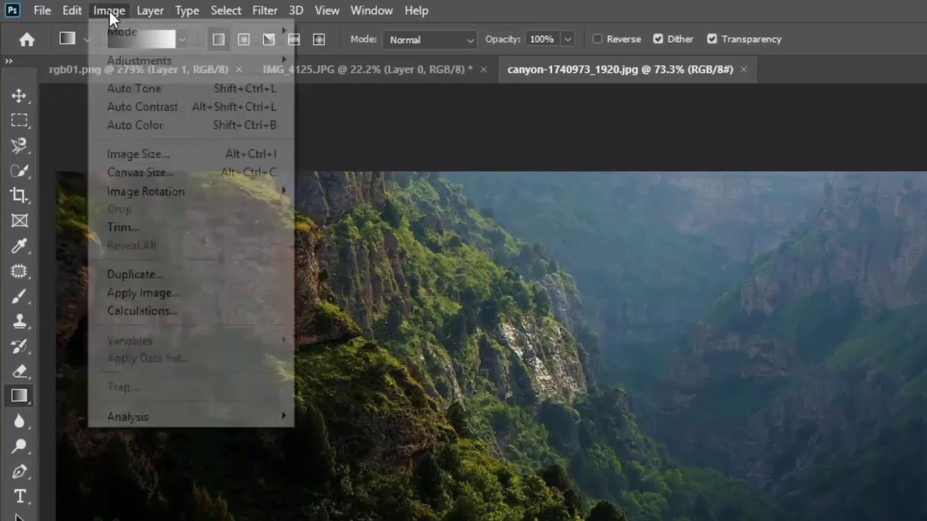
mouse_move(141, 61)
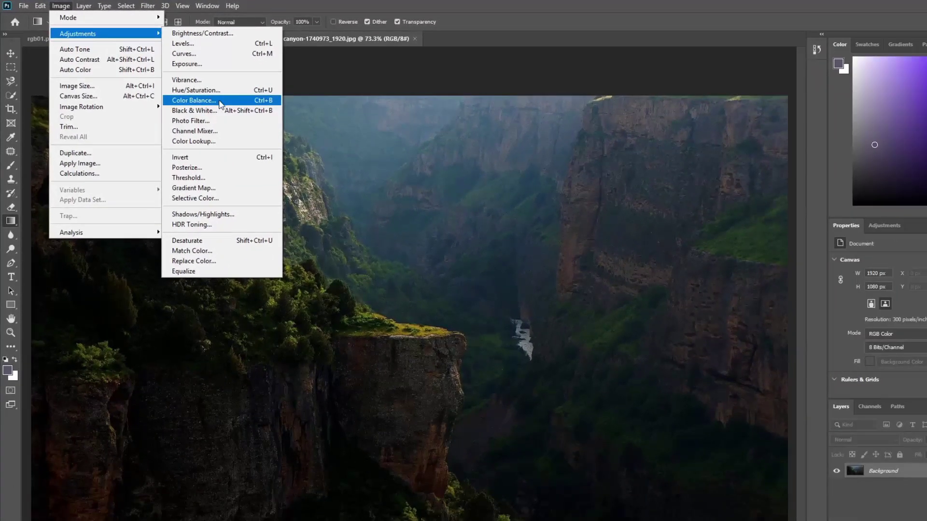
left_click(193, 100)
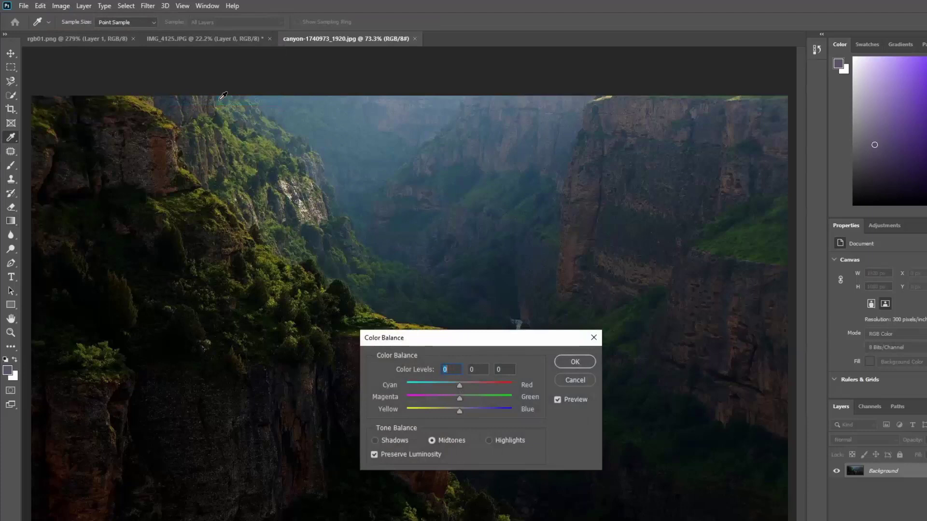
left_click_drag(471, 344, 486, 354)
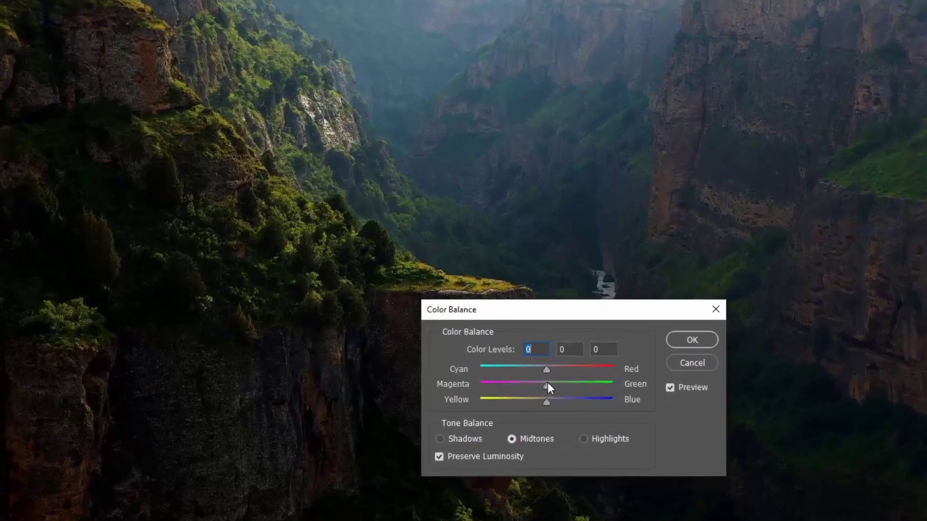
left_click_drag(547, 386, 557, 385)
left_click_drag(558, 385, 578, 382)
left_click_drag(565, 315, 585, 340)
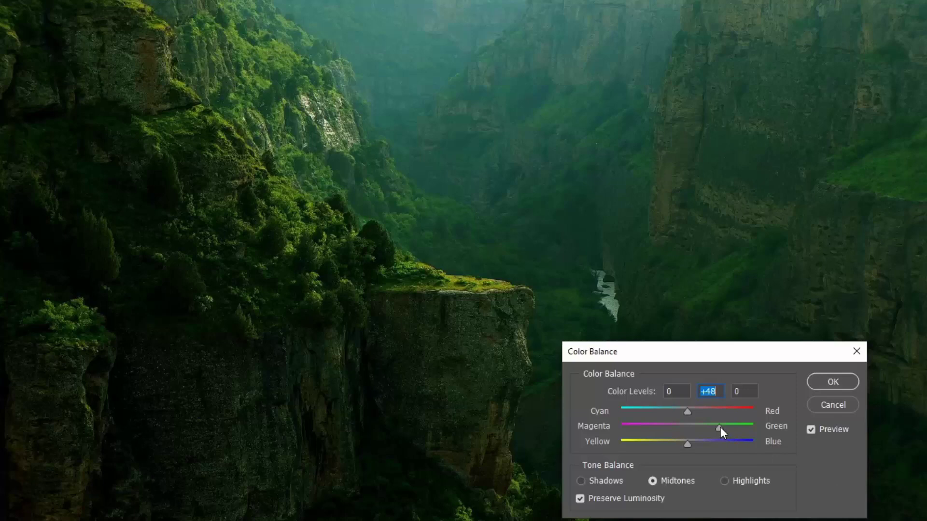
left_click(702, 427)
left_click_drag(705, 427, 720, 430)
Set the midtones' magenta–green level to +23 and yellow–blue level to -30, and uncover the cliff behind the dialog.
left_click(716, 389)
key("BackSpace")
key("BackSpace")
type("23")
left_click_drag(671, 355, 717, 322)
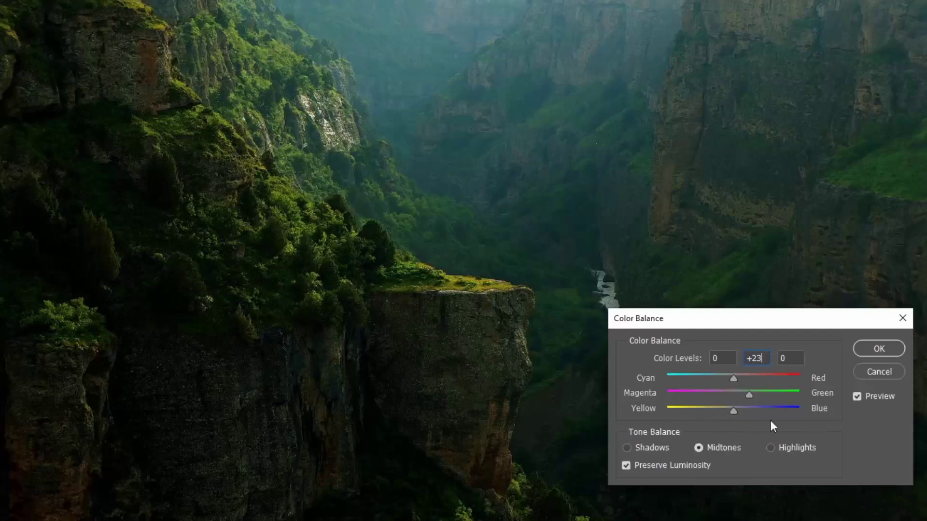
left_click_drag(734, 410, 714, 407)
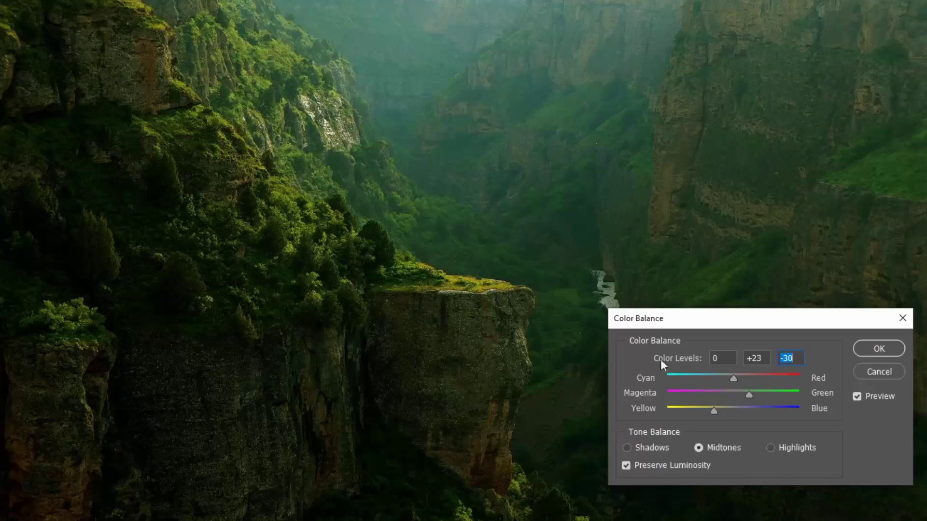
left_click_drag(673, 253, 649, 0)
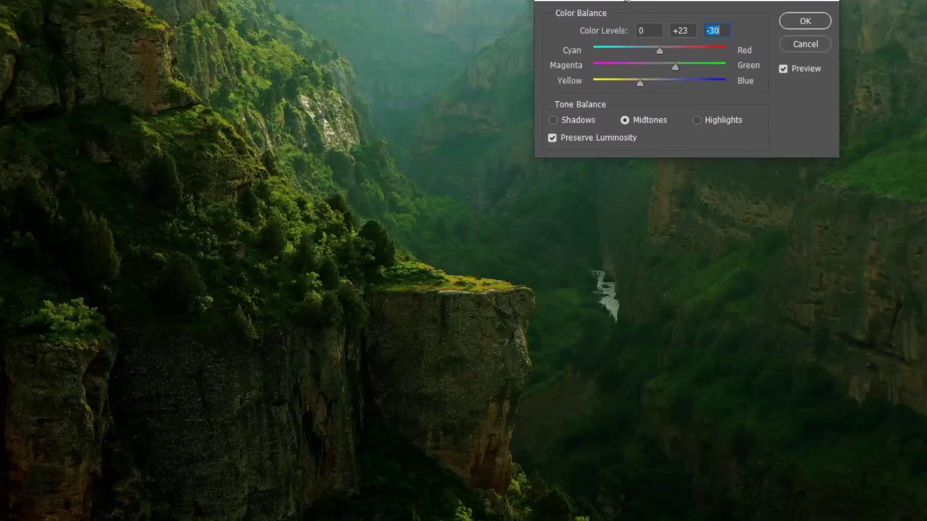
left_click_drag(625, 0, 578, 23)
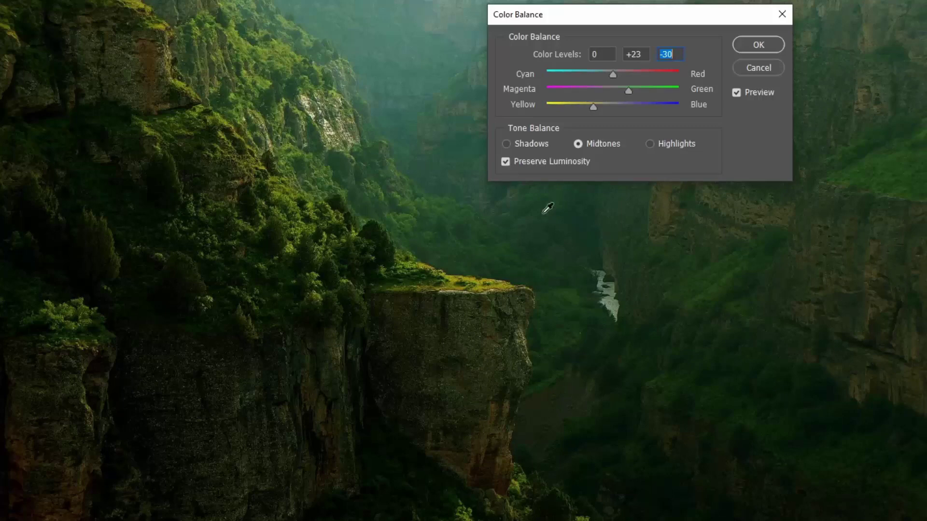
Set the yellow–blue level of the canyon photo's shadows to -32.
left_click(506, 144)
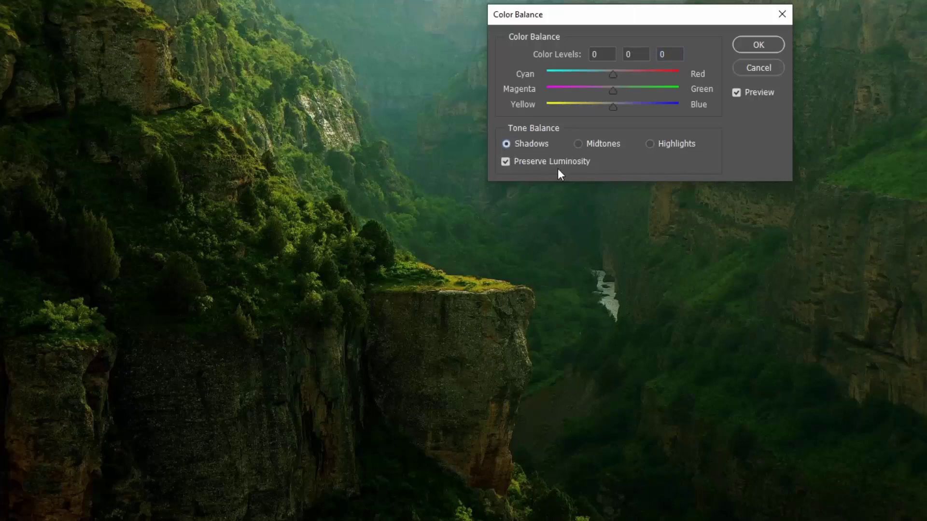
left_click_drag(613, 107, 611, 108)
left_click(592, 105)
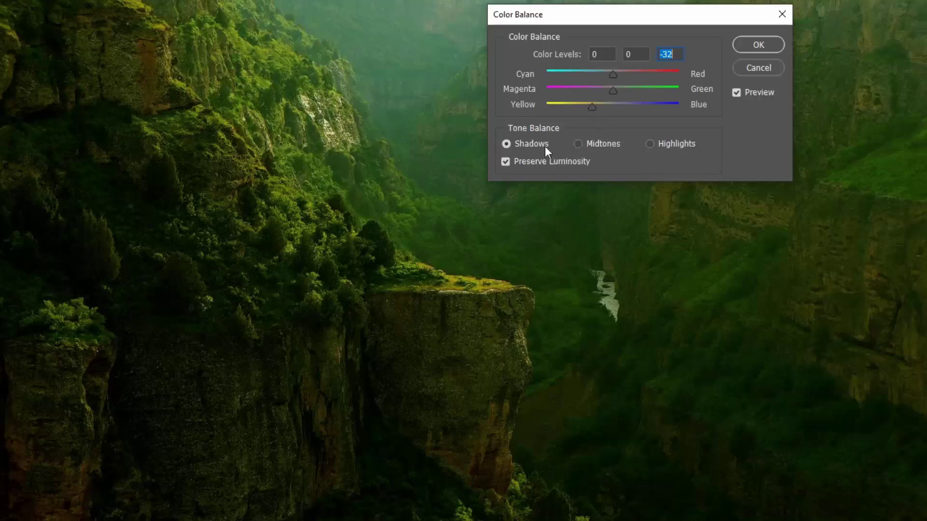
Set the highlights' cyan–red level to +69 and place the dialog clear of the cliff.
left_click(653, 143)
left_click_drag(653, 16, 744, 297)
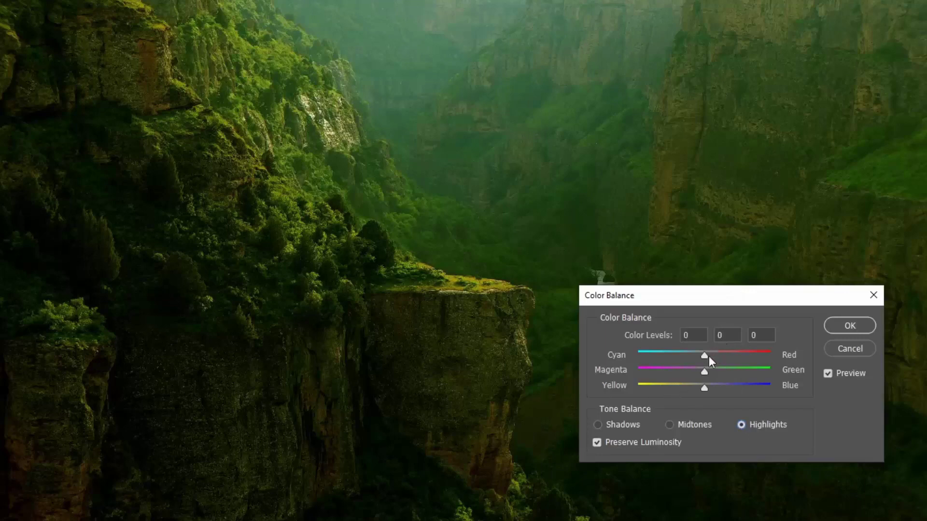
left_click_drag(717, 352, 728, 354)
left_click_drag(723, 356, 752, 356)
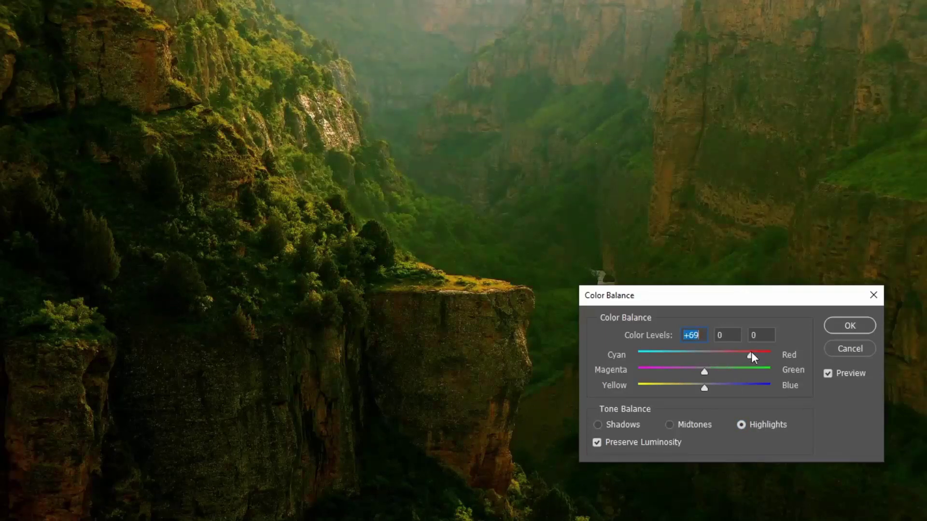
left_click_drag(731, 296, 772, 445)
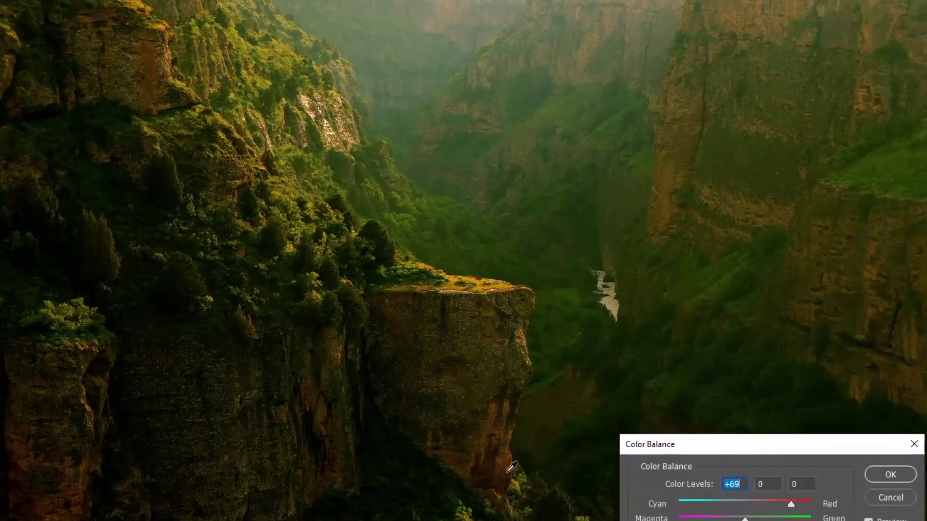
Compare the canyon with the highlights' cyan–red level at +2 and +66, and discard the whole color adjustment.
left_click(747, 501)
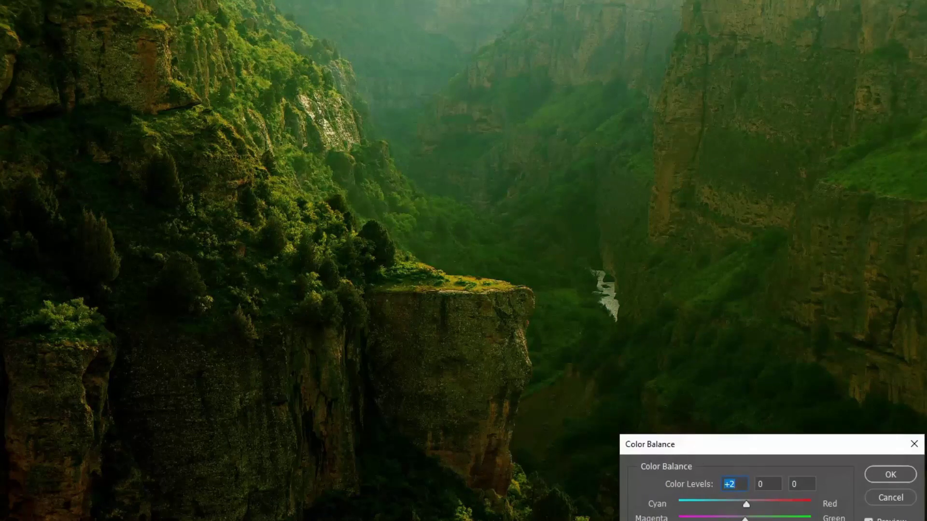
left_click(789, 501)
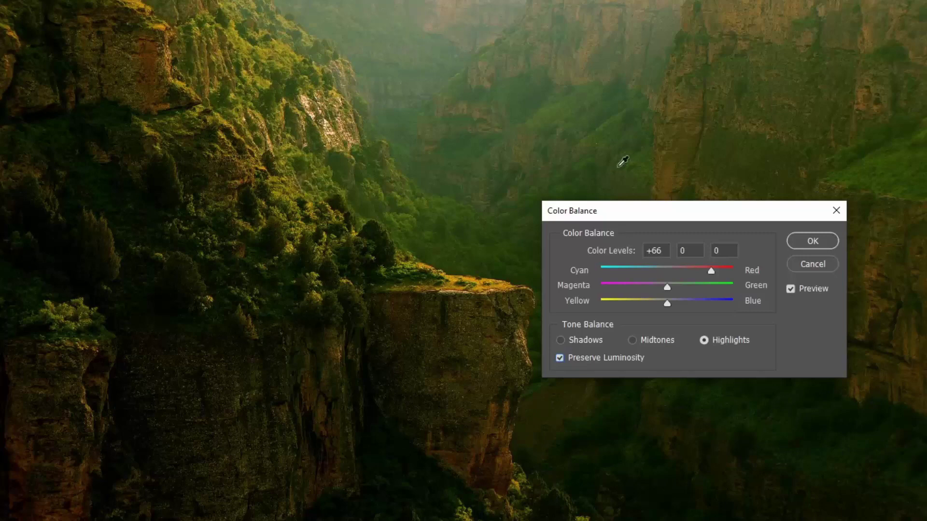
left_click(806, 264)
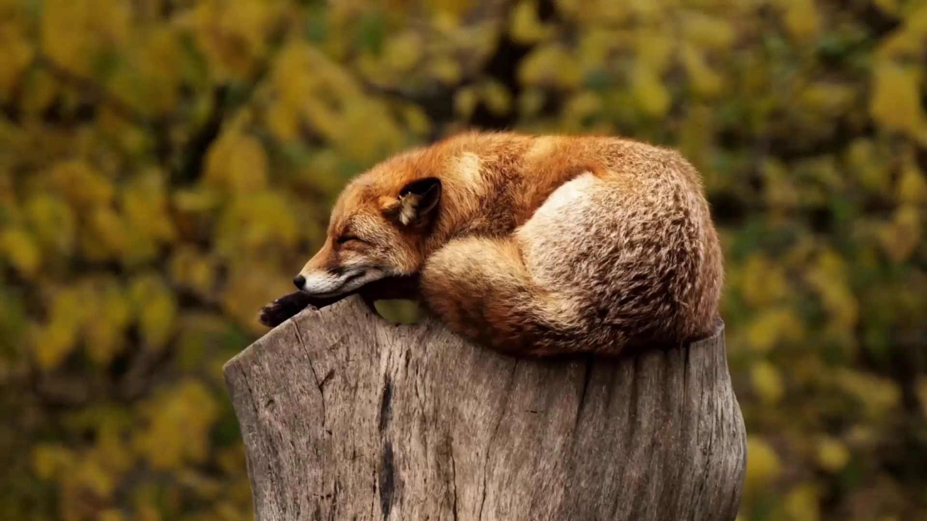
Open Color Balance for the fox photo, uncover the fox, and set the highlights' yellow–blue level to -60.
key("ctrl+b")
left_click_drag(660, 208, 601, 320)
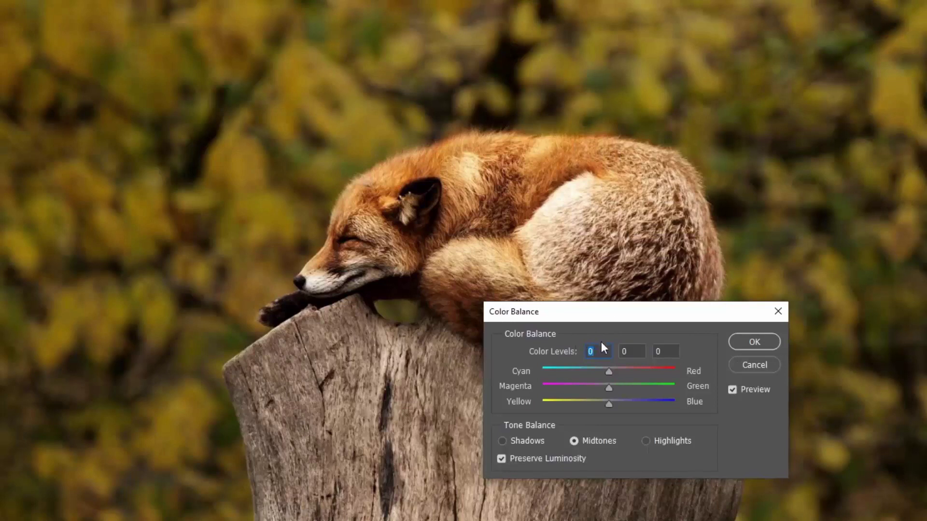
left_click(647, 442)
left_click_drag(625, 316, 926, 268)
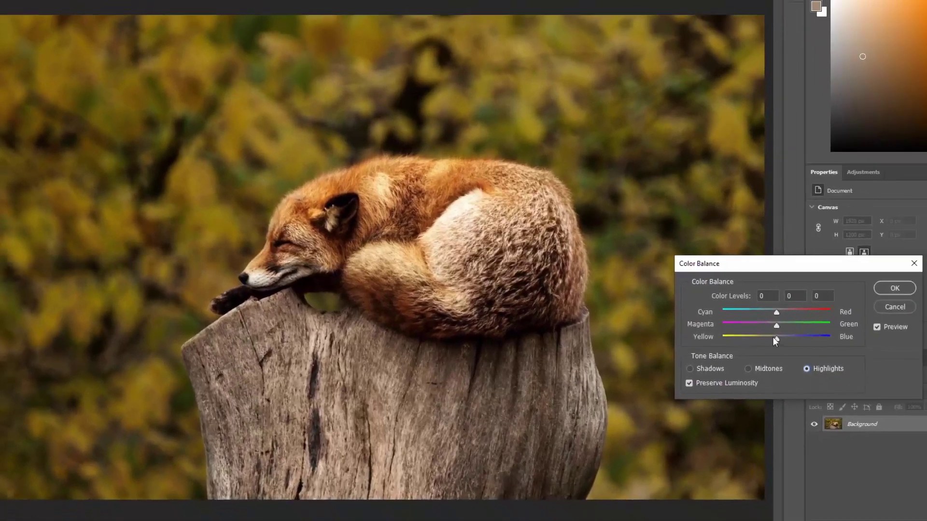
left_click_drag(773, 337, 743, 338)
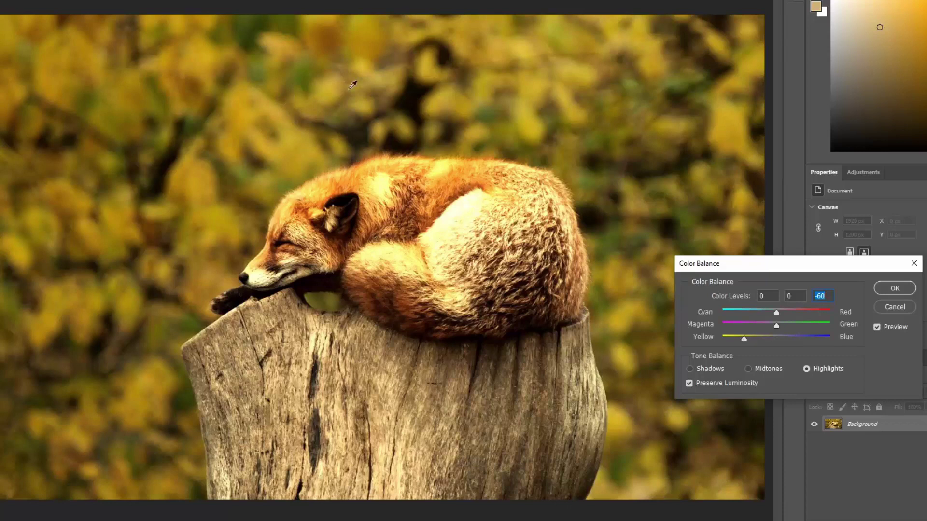
Preview highlight color levels of -31, +12 and -30 on the fox photo and discard the adjustment.
left_click_drag(744, 339, 784, 327)
left_click(751, 339)
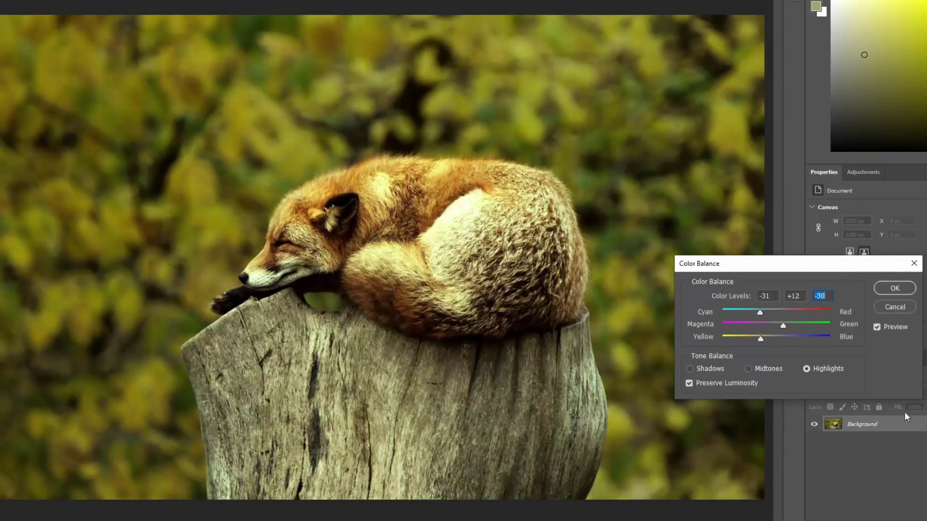
left_click(898, 306)
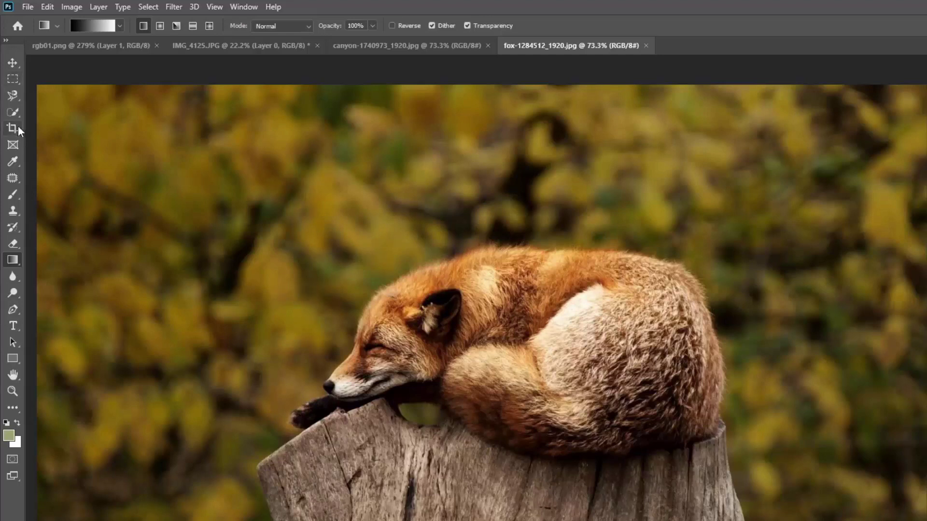
Select the fox's body with the Quick Selection tool and subtract the gap beneath its chin.
left_click(13, 112)
left_click(62, 124)
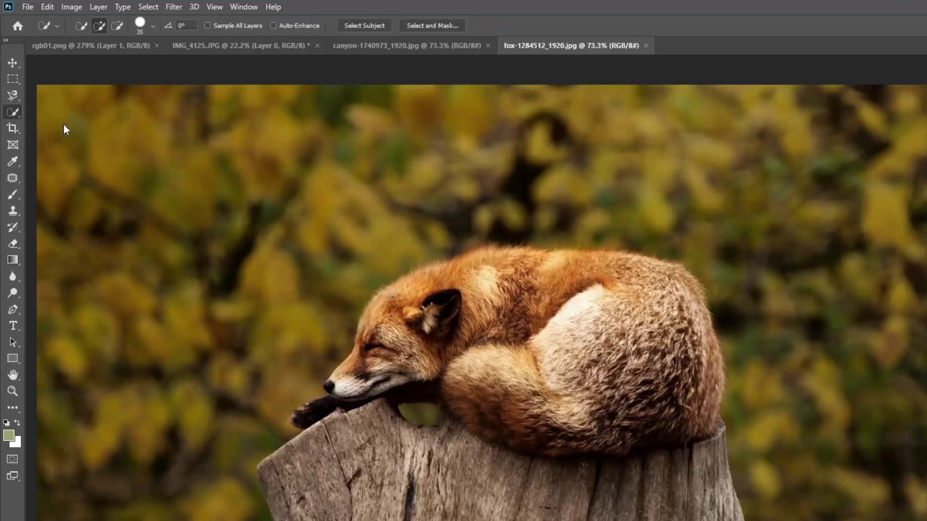
mouse_move(386, 318)
left_mouse_down()
mouse_move(497, 282)
mouse_move(579, 297)
mouse_move(627, 329)
mouse_move(664, 294)
mouse_move(710, 396)
mouse_move(691, 313)
mouse_move(704, 381)
mouse_move(700, 415)
mouse_move(679, 427)
mouse_move(628, 438)
mouse_move(521, 434)
mouse_move(447, 375)
mouse_move(369, 371)
mouse_move(357, 381)
mouse_move(374, 381)
left_mouse_up()
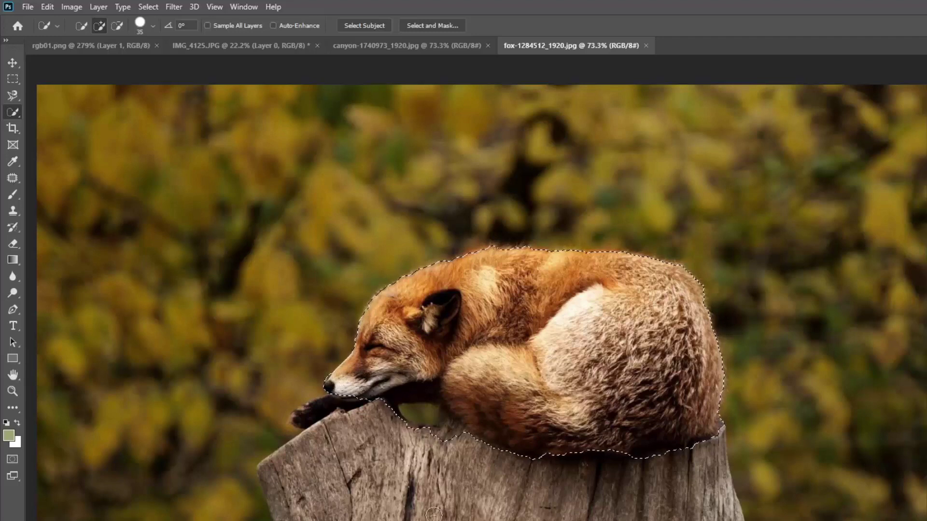
left_click(422, 410, "alt")
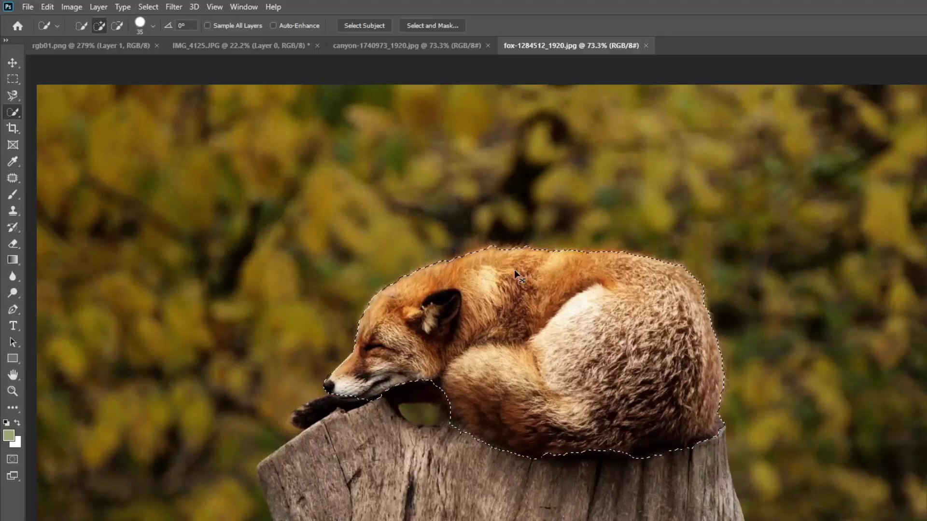
Apply Color Balance to the selected fox with its midtones shifted strongly toward red, and clear the selection.
key("ctrl+b")
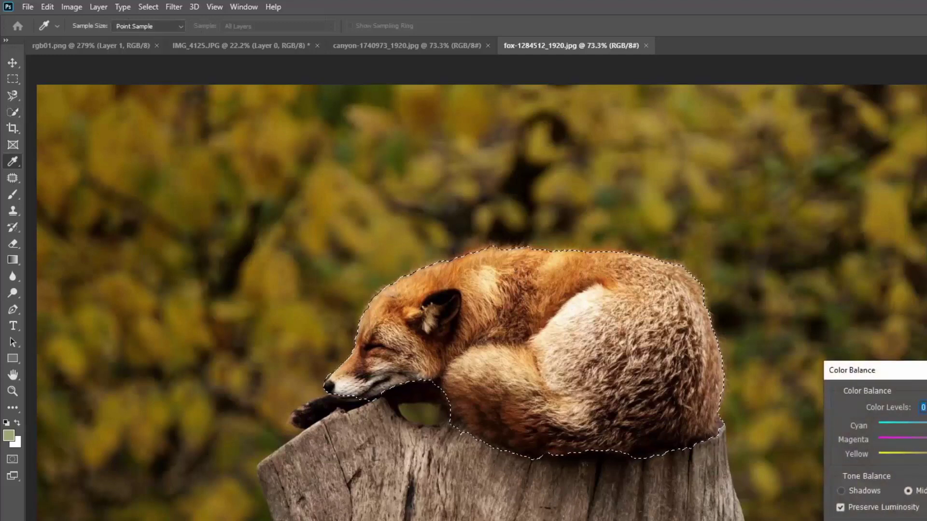
left_click_drag(919, 370, 874, 177)
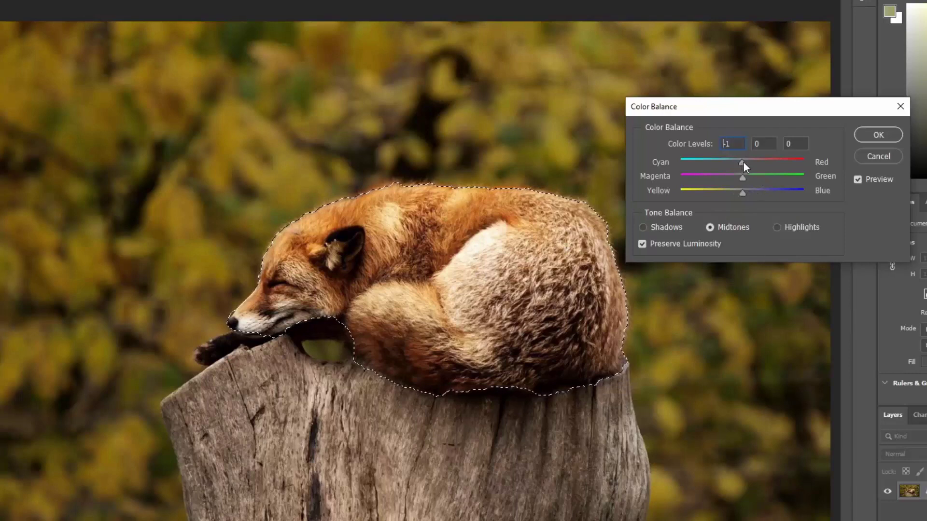
left_click_drag(778, 161, 793, 162)
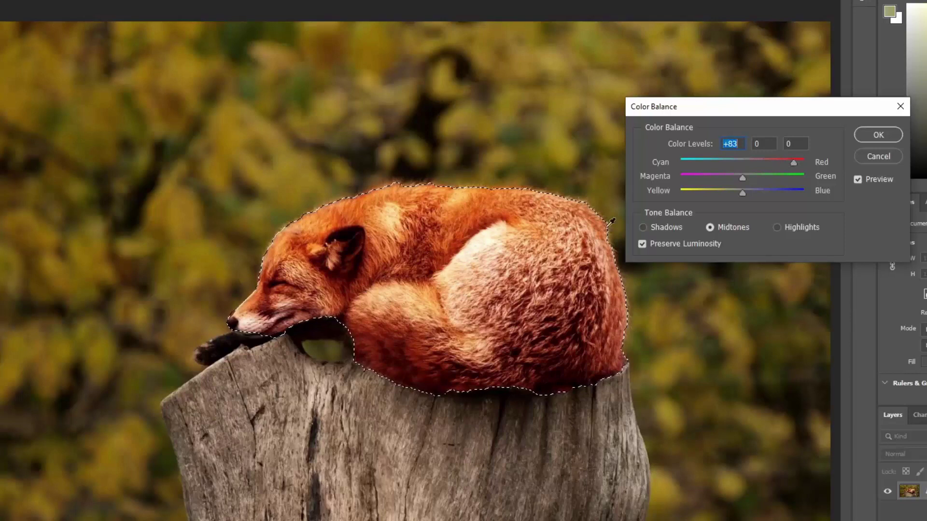
mouse_move(795, 164)
left_mouse_down()
mouse_move(767, 165)
mouse_move(766, 177)
mouse_move(798, 177)
mouse_move(689, 175)
mouse_move(783, 190)
mouse_move(697, 193)
mouse_move(757, 192)
mouse_move(742, 191)
mouse_move(767, 159)
mouse_move(784, 163)
left_mouse_up()
left_click(742, 176)
left_click(875, 135)
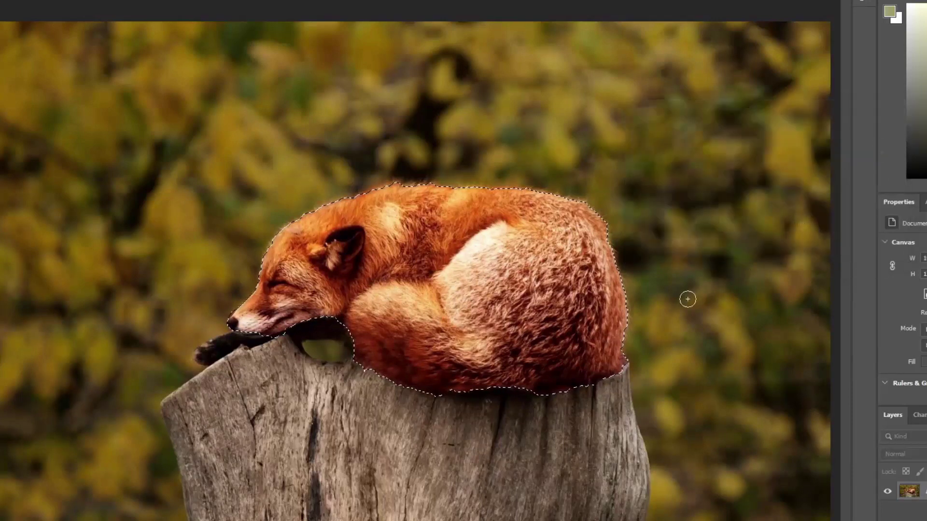
key("ctrl+d")
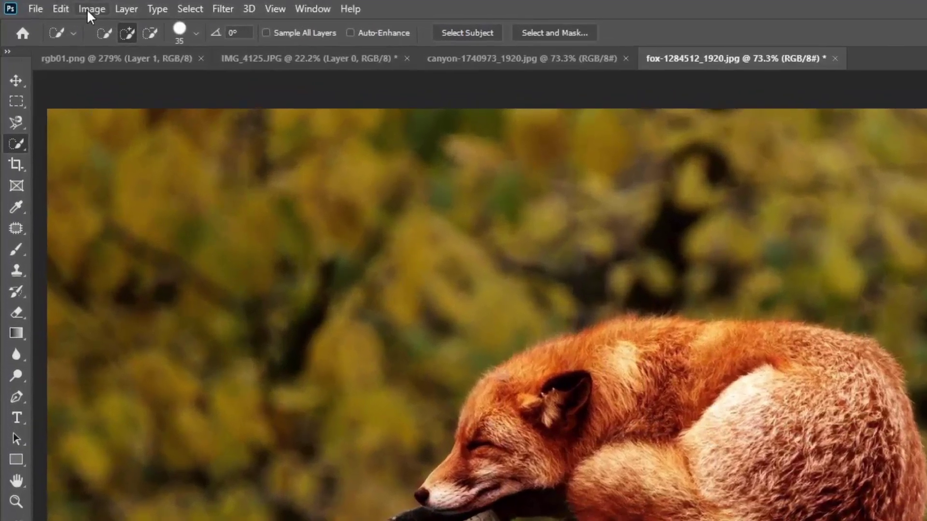
left_click(91, 10)
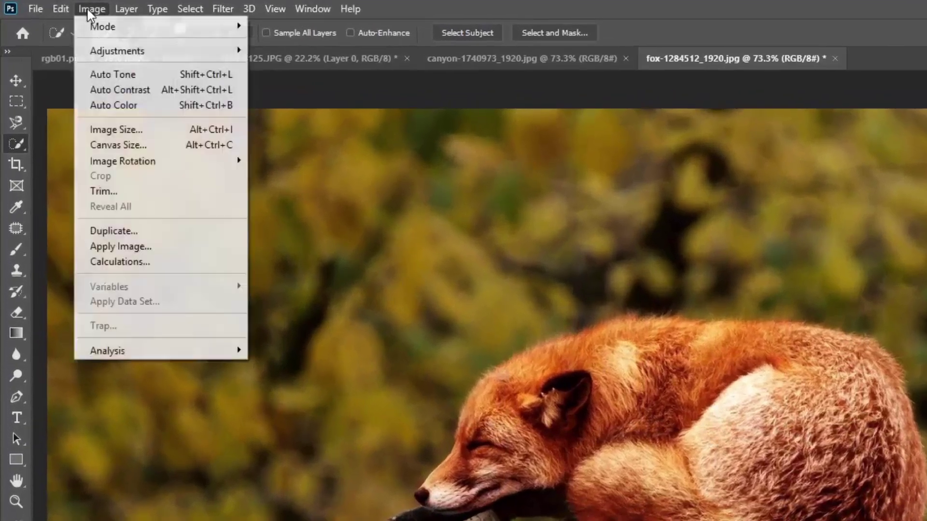
mouse_move(199, 60)
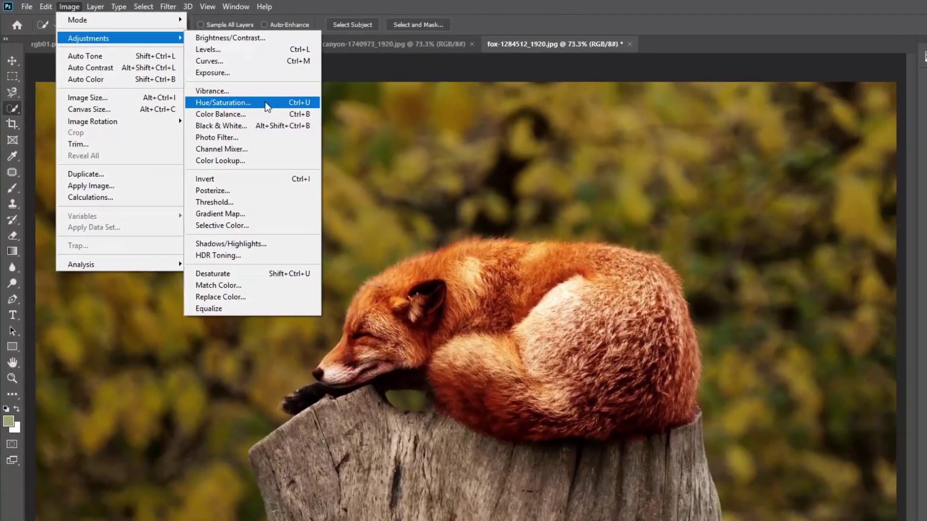
left_click(336, 136)
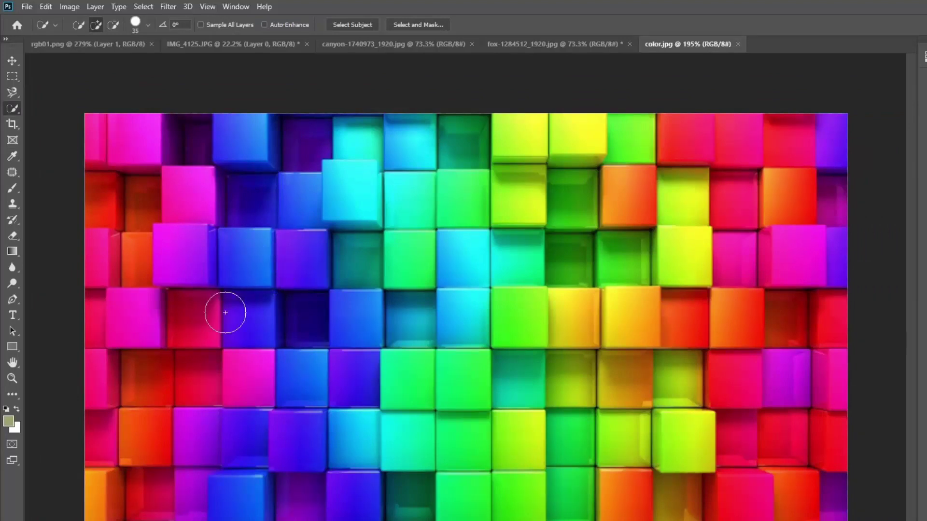
Open Hue/Saturation for the colored cubes image, move the dialog aside, and check its presets and color ranges.
left_click(67, 8)
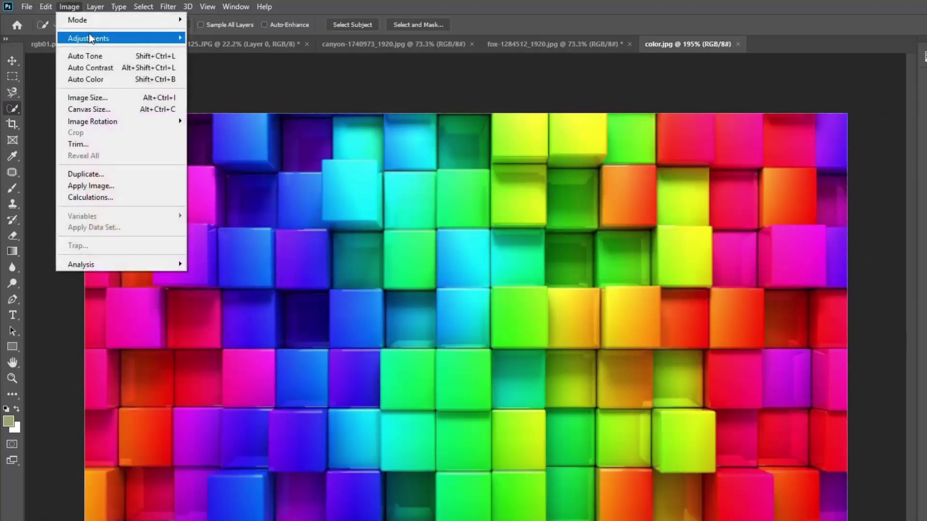
mouse_move(106, 38)
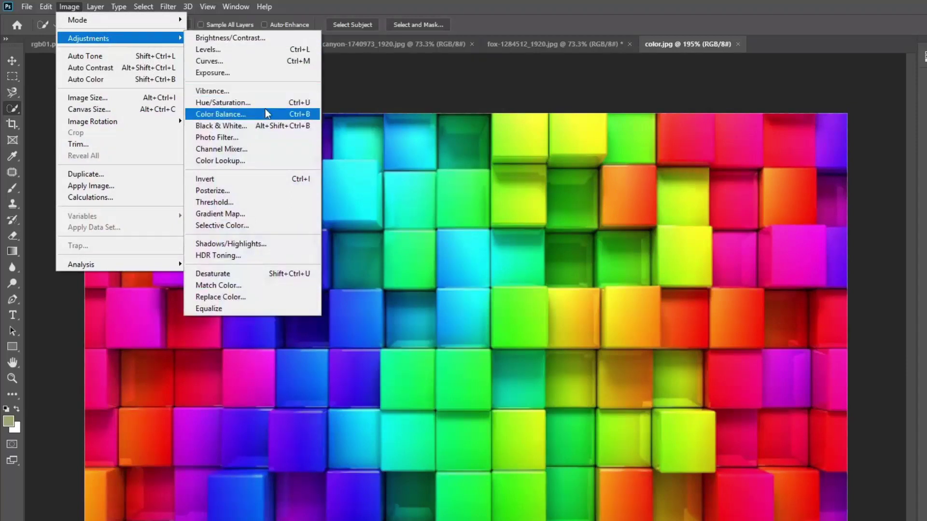
left_click(244, 103)
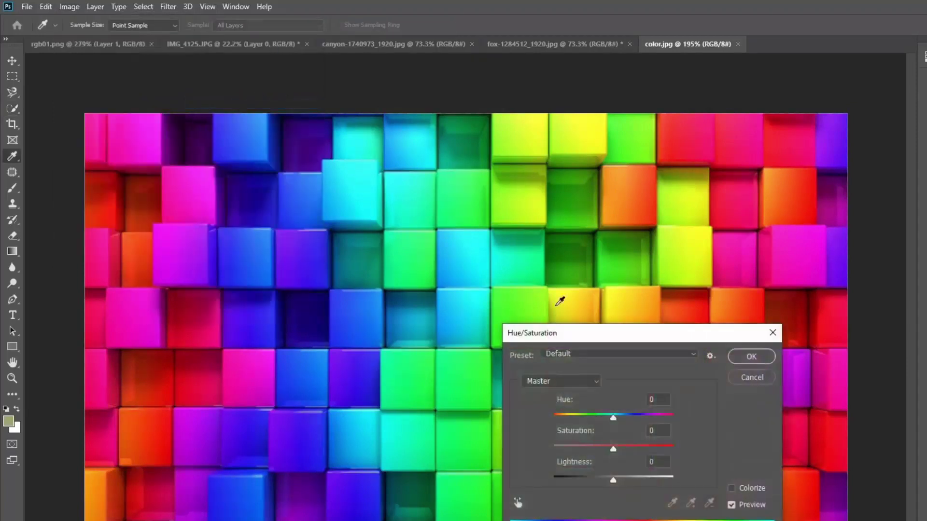
left_click_drag(579, 339, 616, 323)
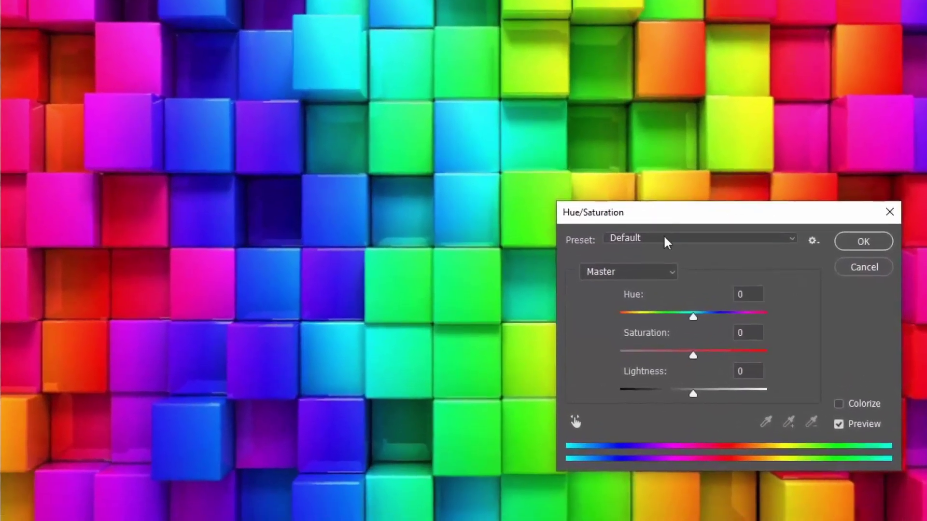
left_click(631, 236)
left_click(631, 236)
left_click(638, 275)
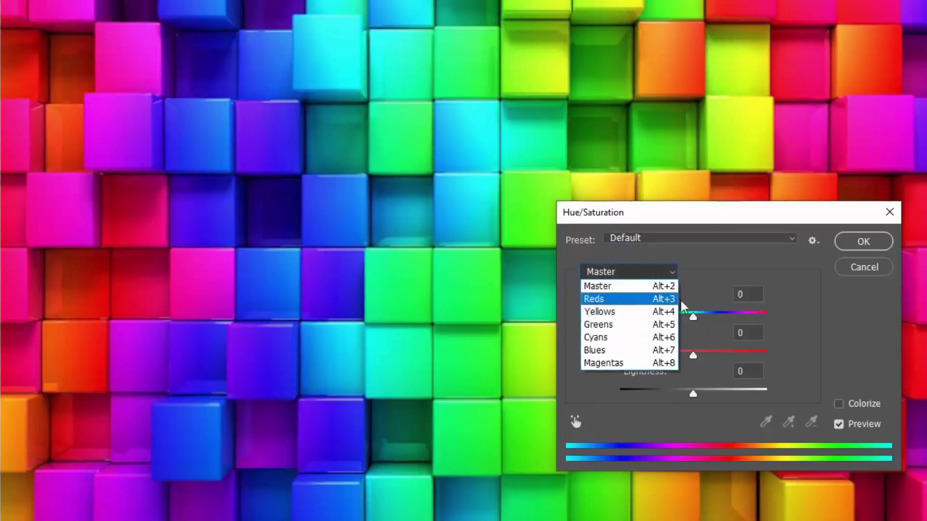
left_click(743, 271)
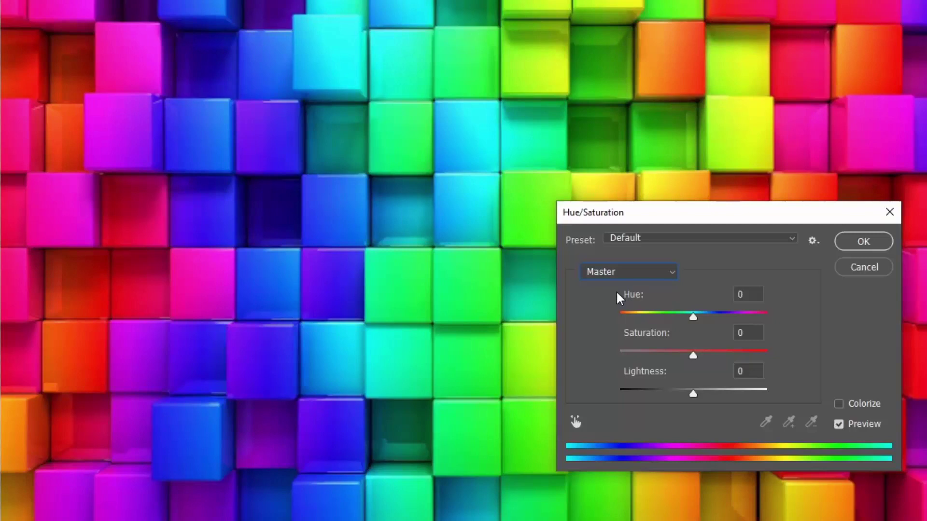
Preview hue shifts of -3 and +7 on the cubes, saturations of +29, +53 and -1, and a lightness of -2.
left_click(694, 320)
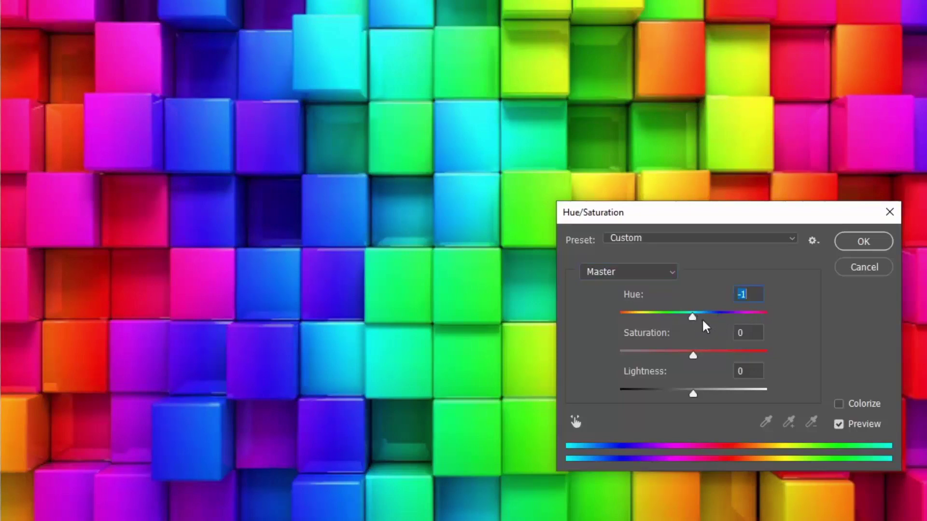
mouse_move(693, 319)
left_mouse_down()
mouse_move(757, 314)
mouse_move(688, 333)
mouse_move(616, 331)
mouse_move(626, 318)
mouse_move(690, 316)
left_mouse_up()
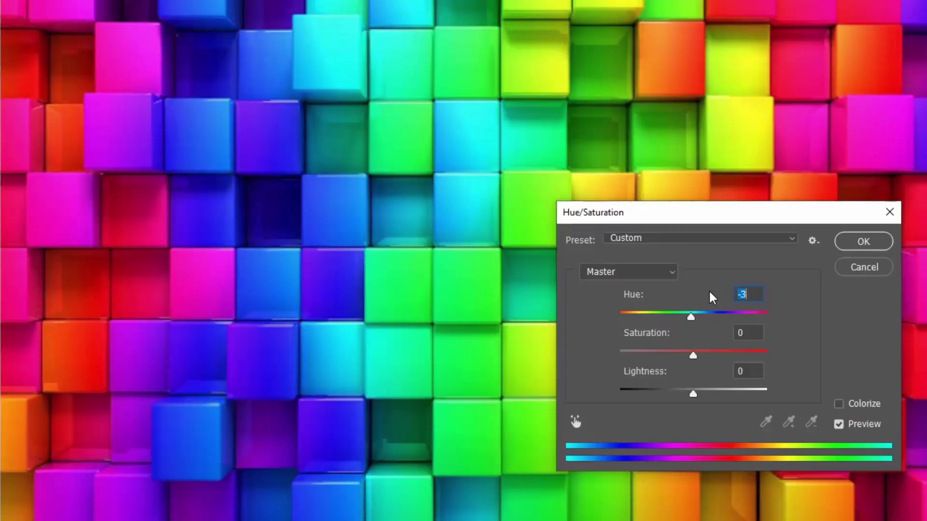
left_click(693, 354)
left_click_drag(690, 357, 715, 357)
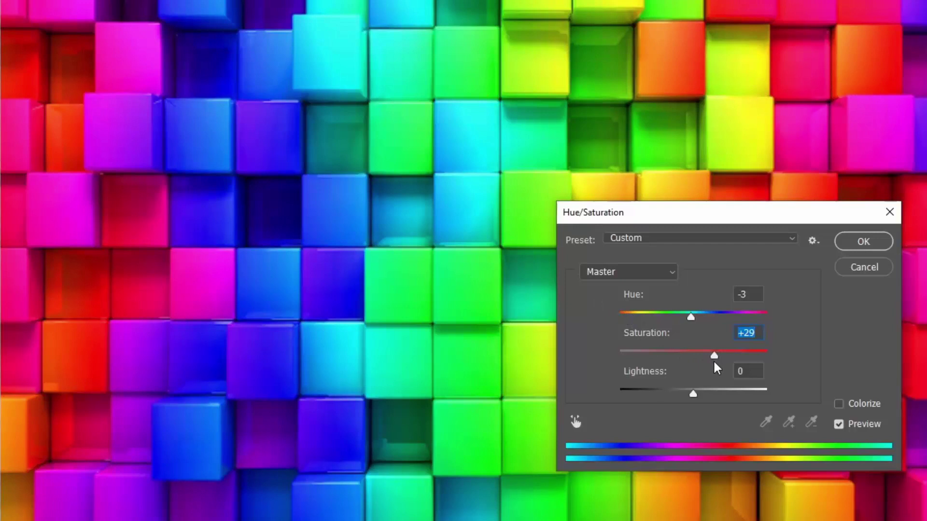
left_click_drag(714, 356, 732, 356)
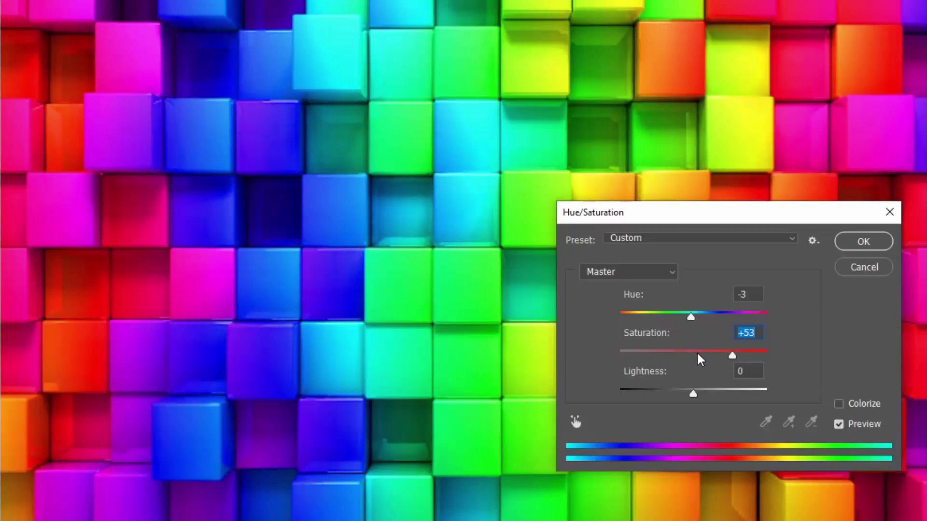
left_click_drag(697, 351, 694, 356)
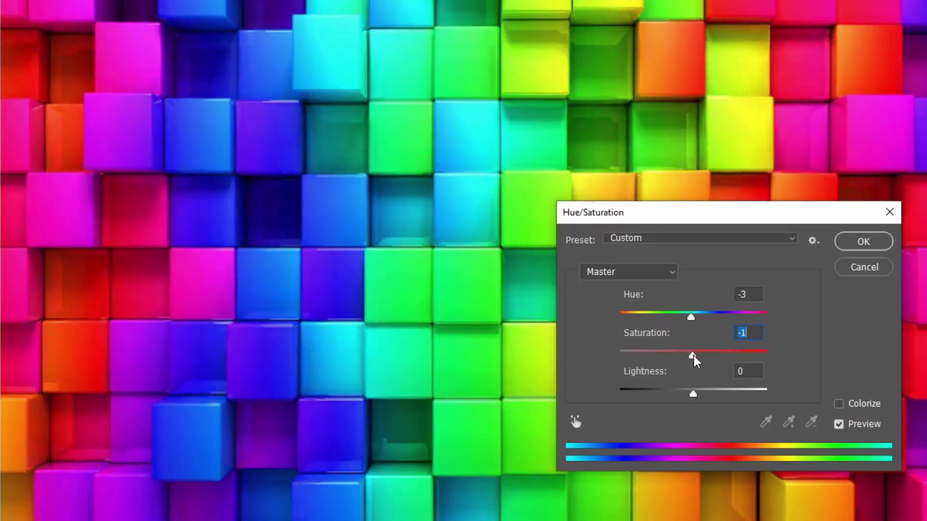
mouse_move(693, 392)
left_mouse_down()
mouse_move(774, 400)
mouse_move(616, 387)
mouse_move(693, 392)
left_mouse_up()
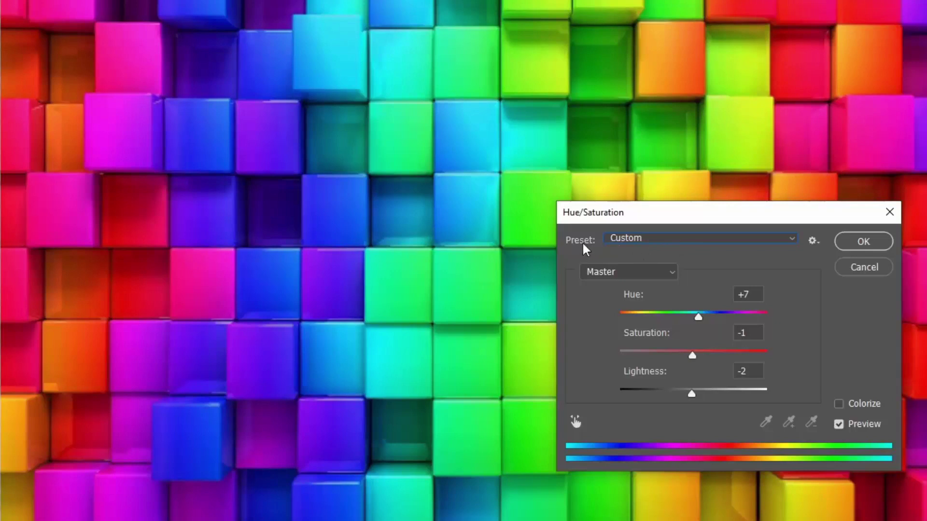
Preview the Old Style and Yellow Boost presets on the cubes and discard the Hue/Saturation adjustment.
left_click(645, 239)
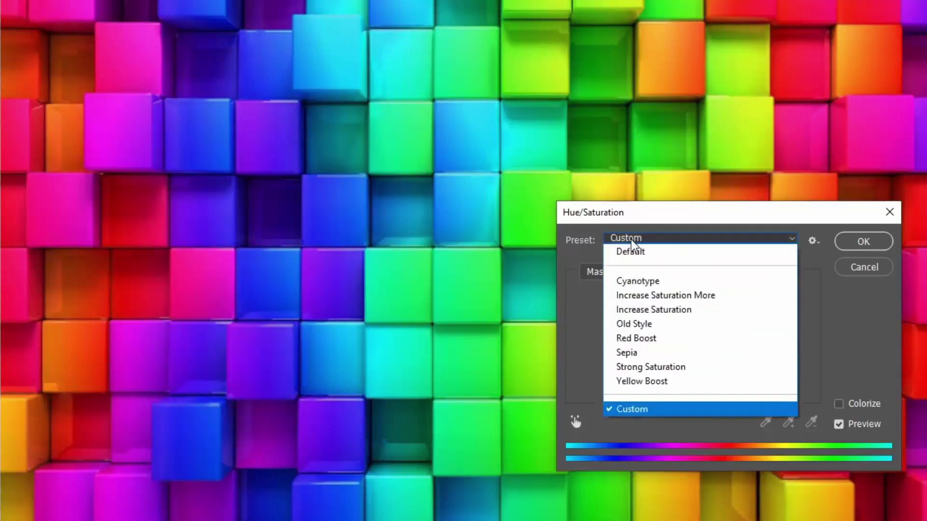
left_click(633, 324)
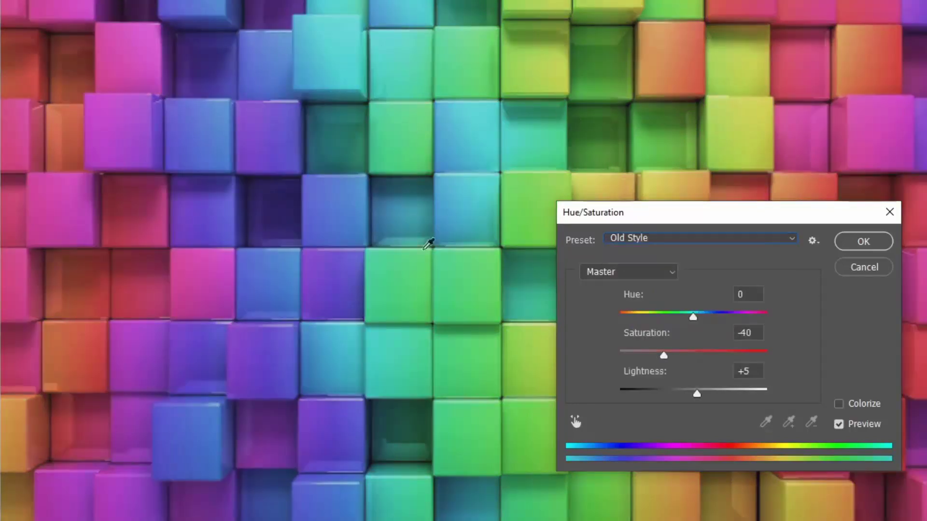
left_click(630, 239)
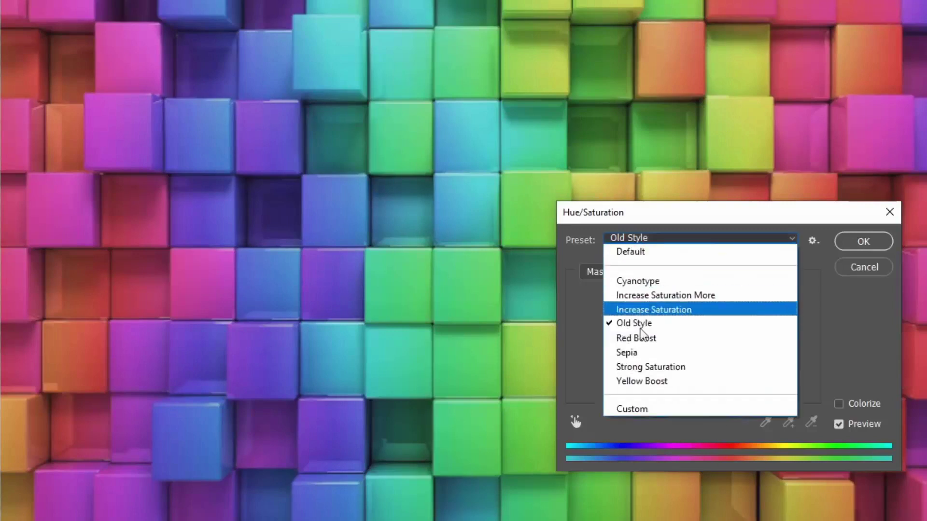
left_click(633, 381)
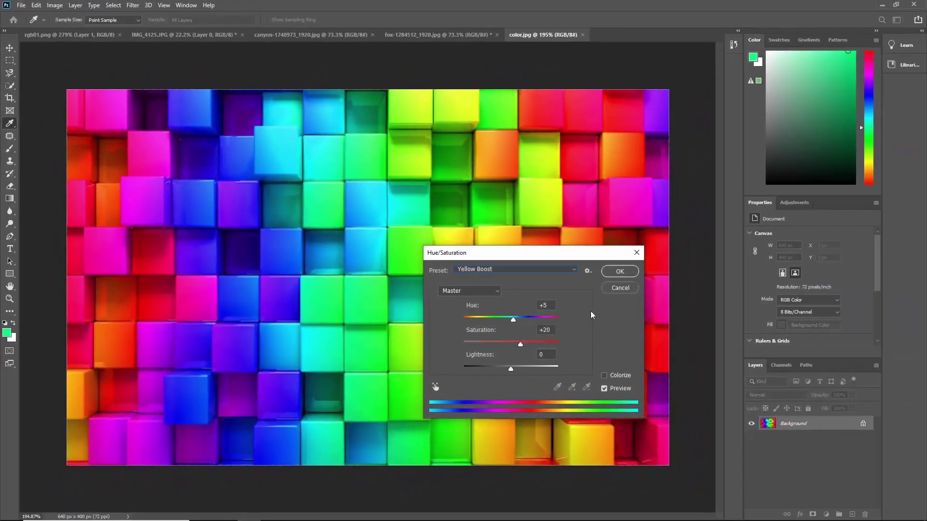
left_click(622, 288)
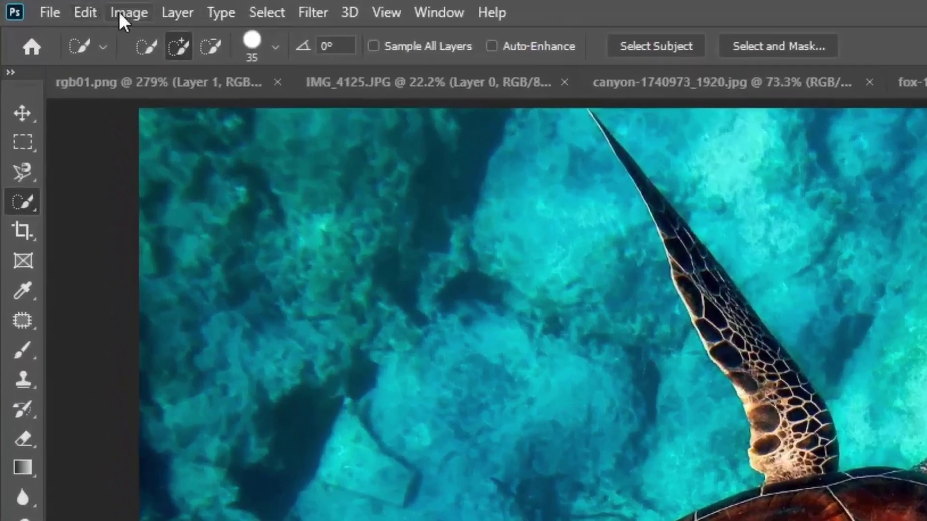
Open Hue/Saturation for the sea turtle photo and move the dialog off the turtle's shell.
left_click(101, 10)
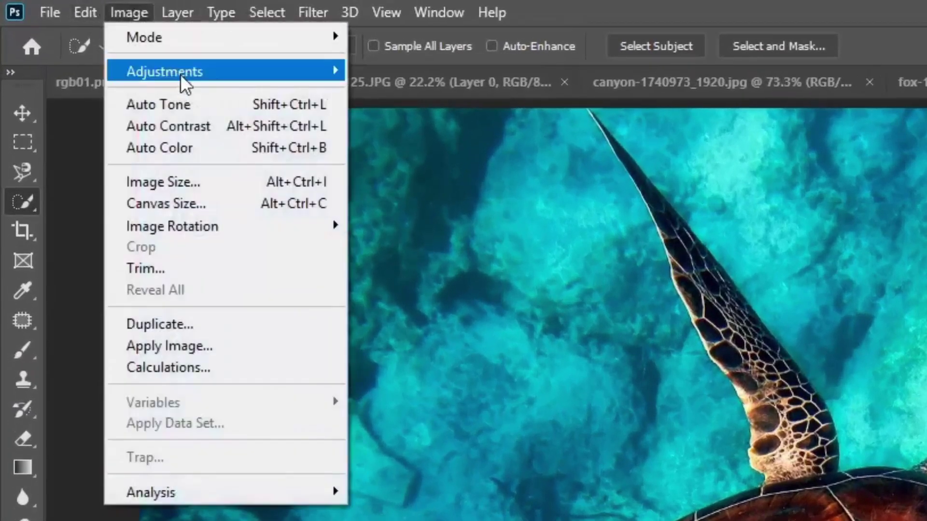
mouse_move(211, 61)
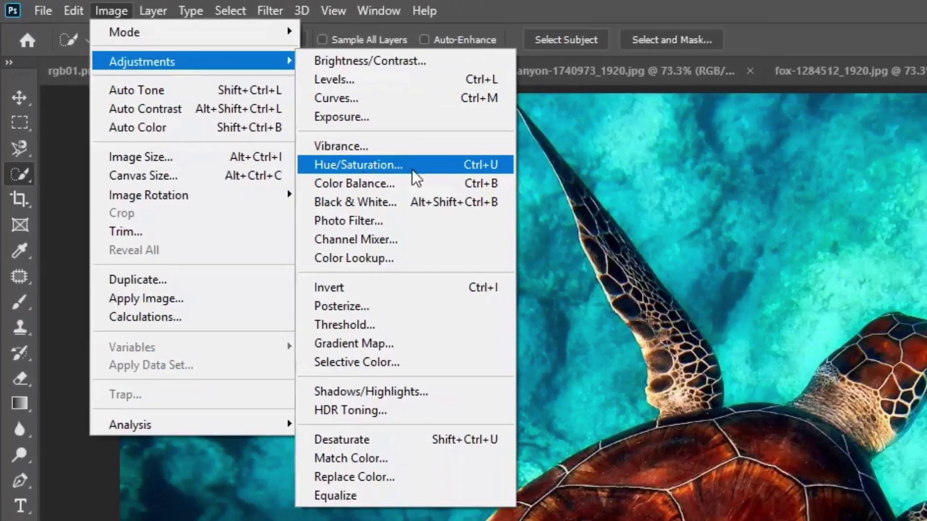
left_click(412, 171)
left_click_drag(559, 296, 644, 273)
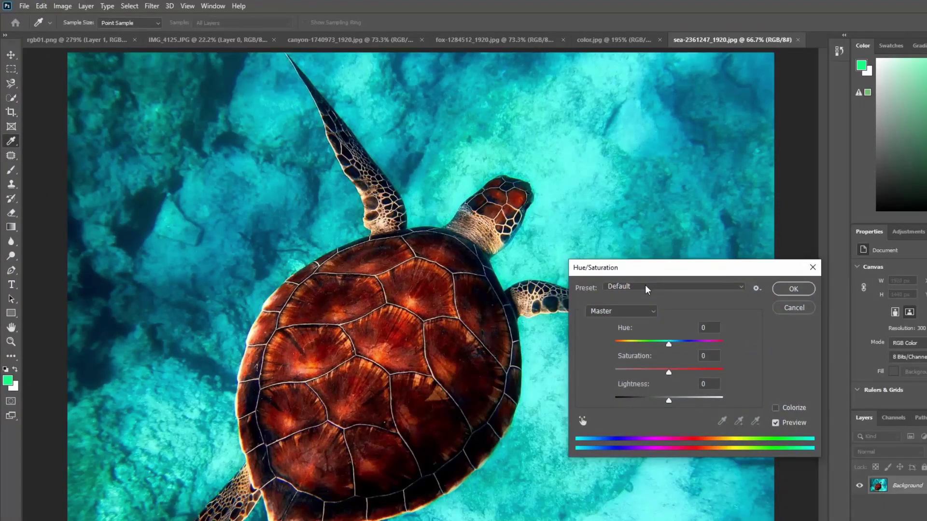
Preview the Red Boost, Increase Saturation More, Increase Saturation and Strong Saturation presets on the turtle photo.
left_click(647, 288)
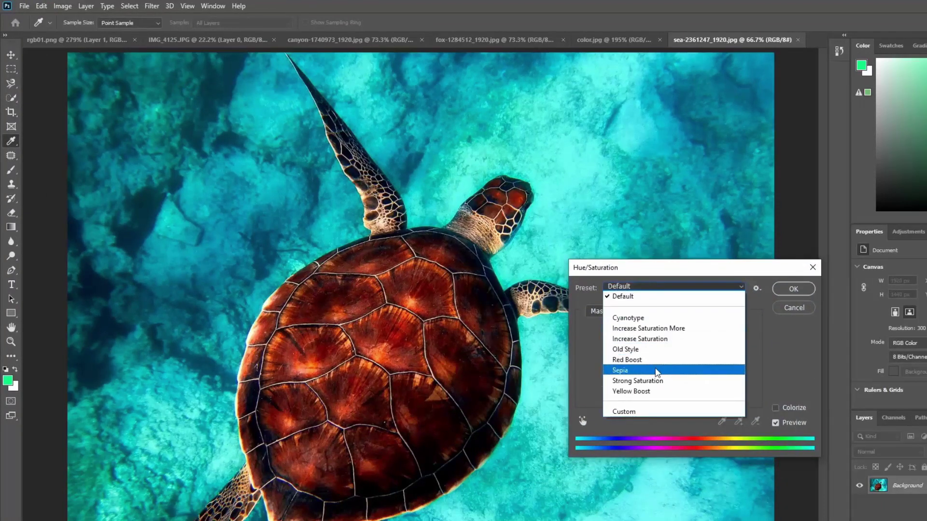
left_click(629, 364)
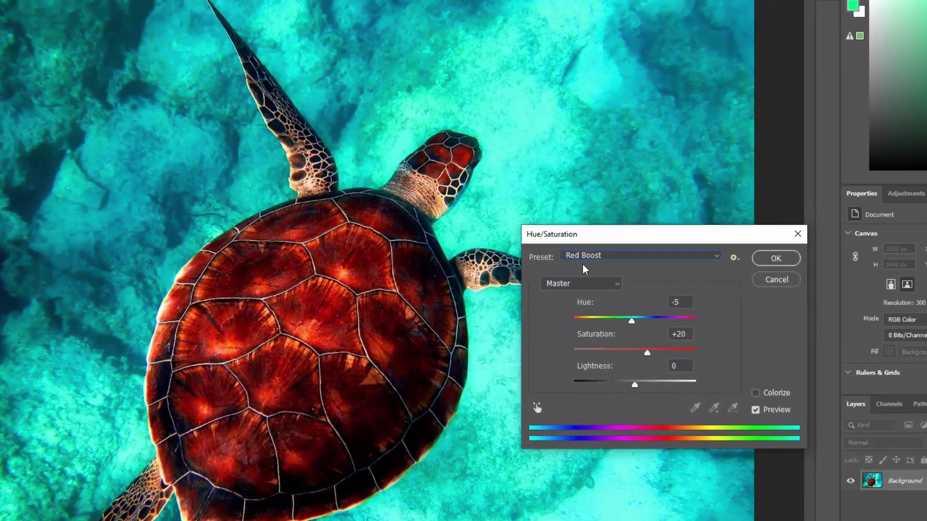
left_click(597, 263)
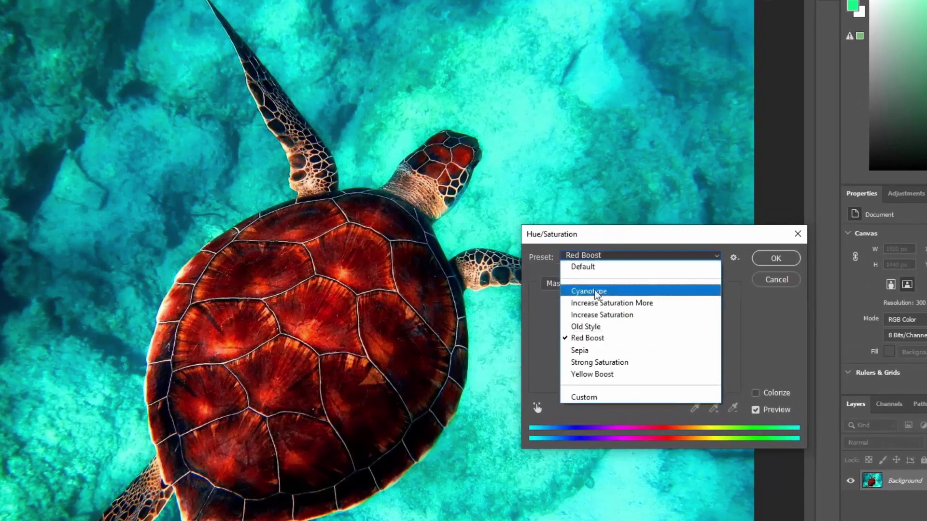
left_click(596, 304)
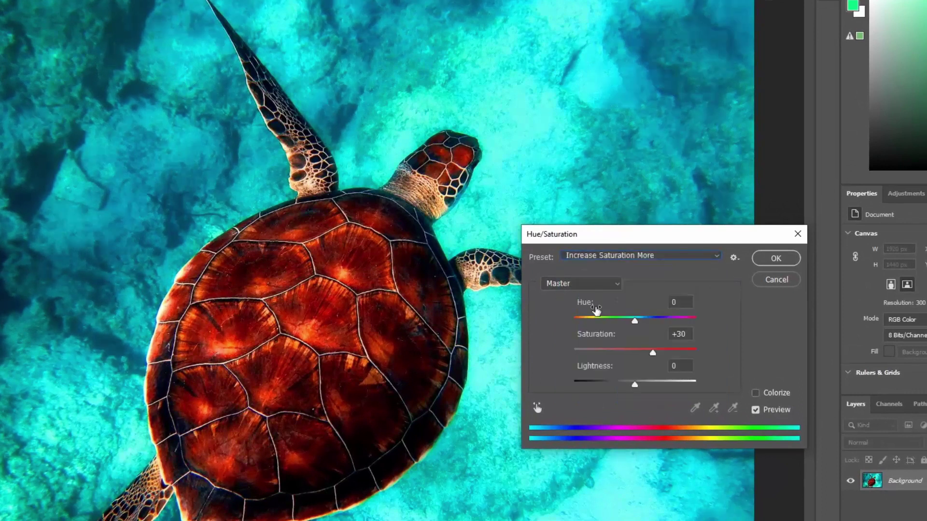
left_click(603, 257)
left_click(595, 319)
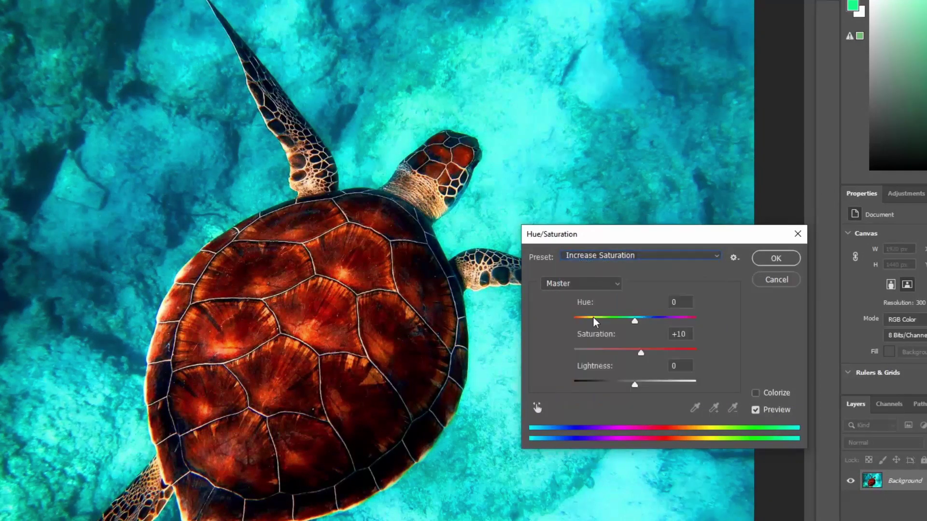
left_click(600, 256)
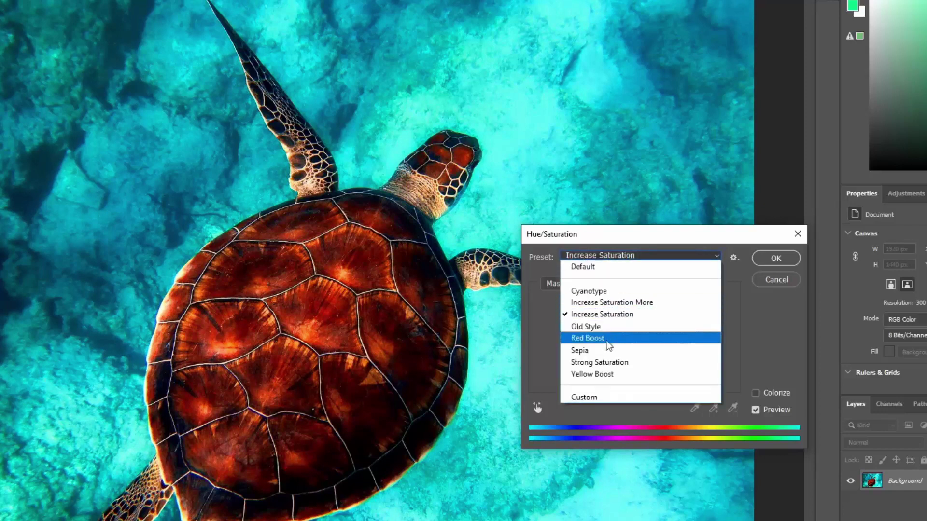
left_click(589, 363)
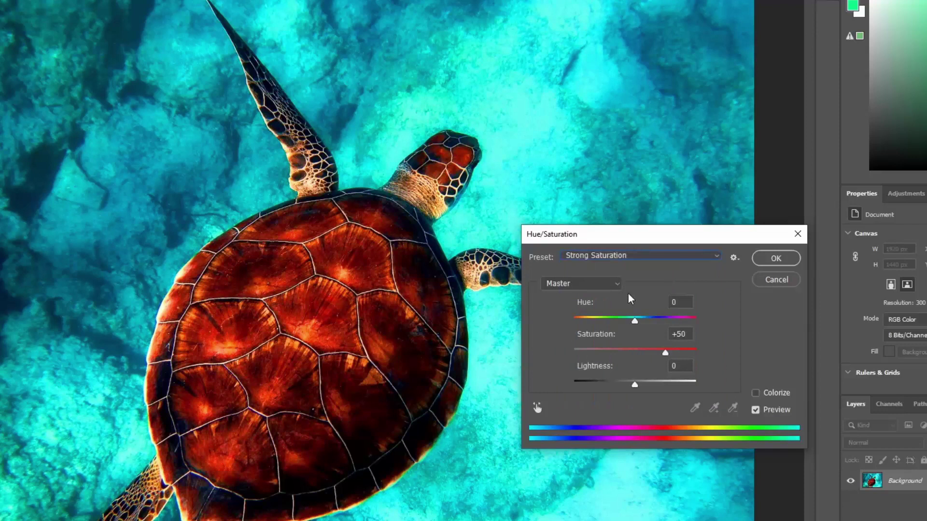
Uncover the turtle's flipper and set the photo's master hue to +16 and saturation to -8.
left_click_drag(627, 234, 784, 214)
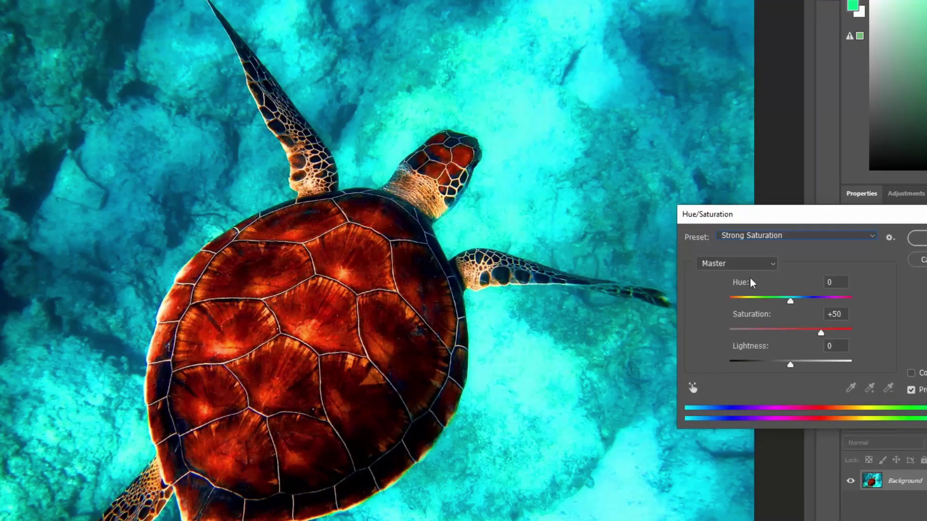
mouse_move(790, 300)
left_mouse_down()
mouse_move(847, 297)
mouse_move(718, 301)
mouse_move(757, 292)
mouse_move(799, 300)
left_mouse_up()
left_click_drag(821, 333, 786, 333)
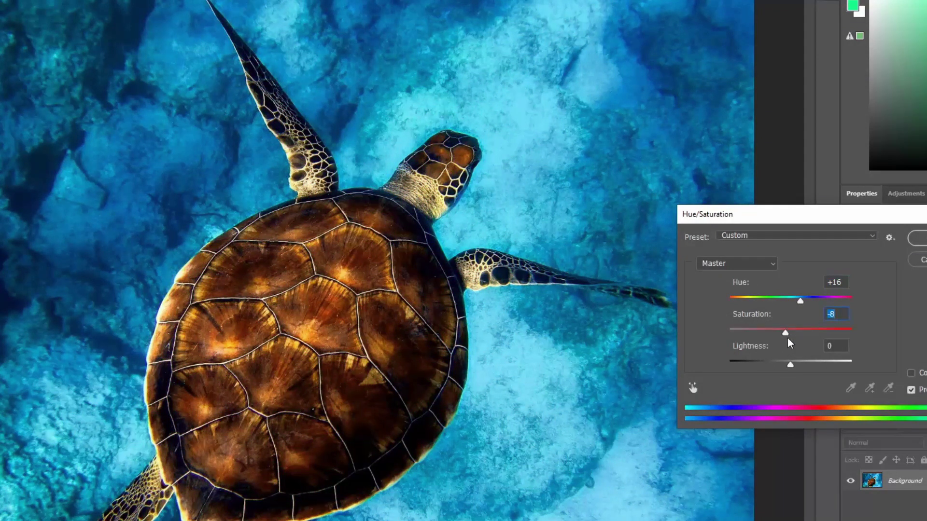
Compare saturation levels of -100, +63 and +100 on the turtle photo, and set the saturation to +60.
left_click_drag(785, 331, 699, 325)
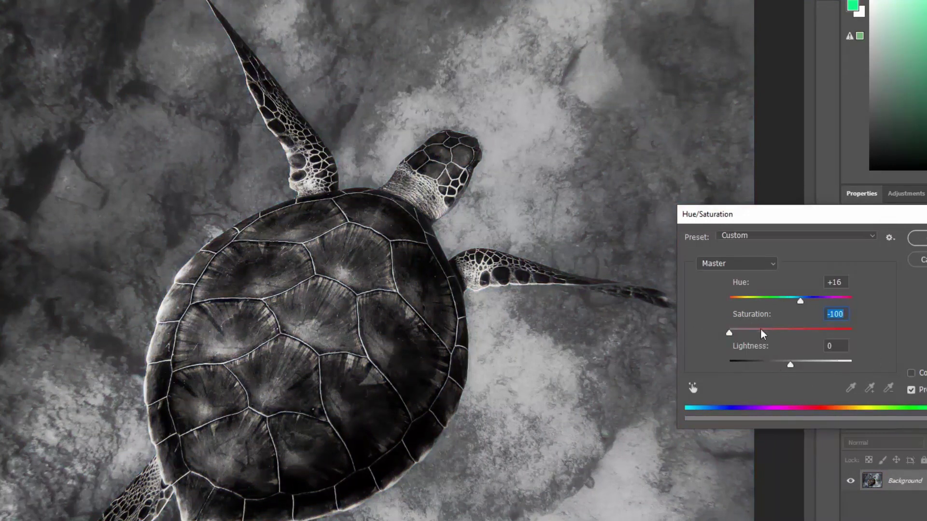
left_click_drag(730, 332, 804, 326)
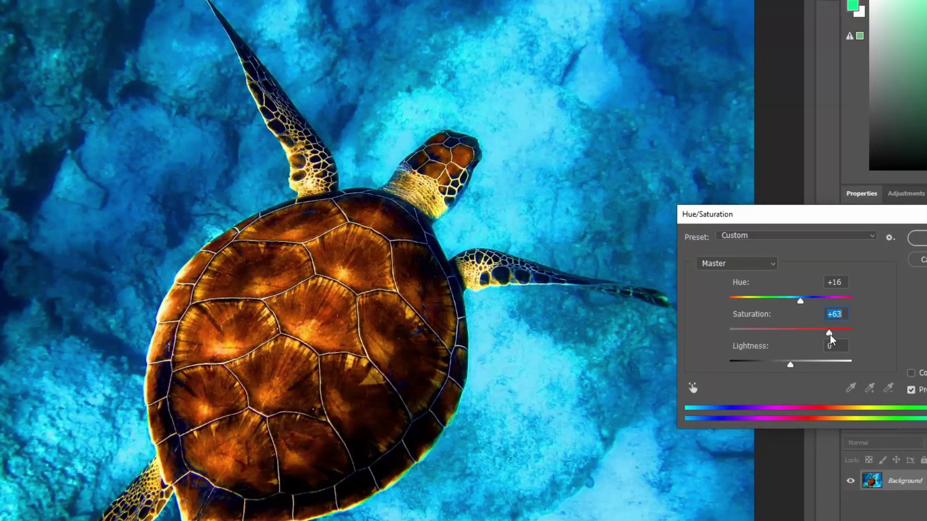
left_click_drag(858, 337, 875, 339)
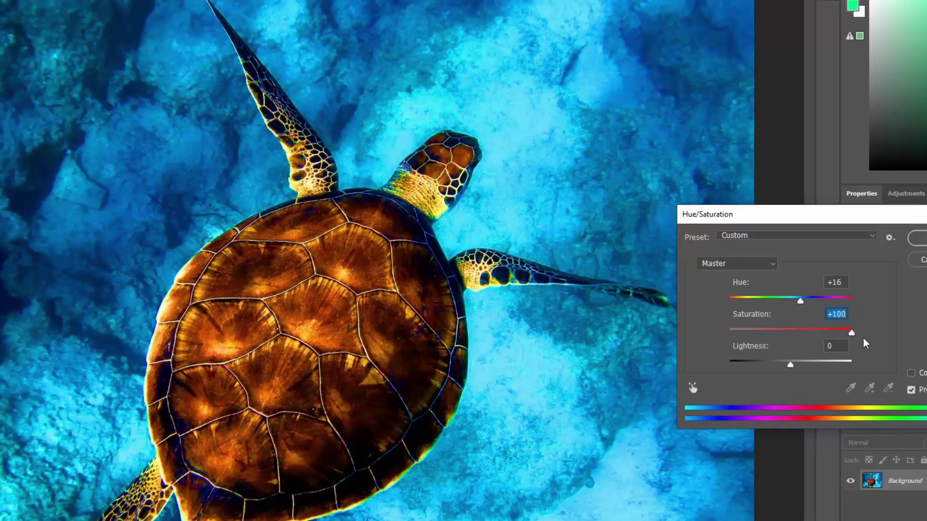
left_click_drag(846, 333, 830, 332)
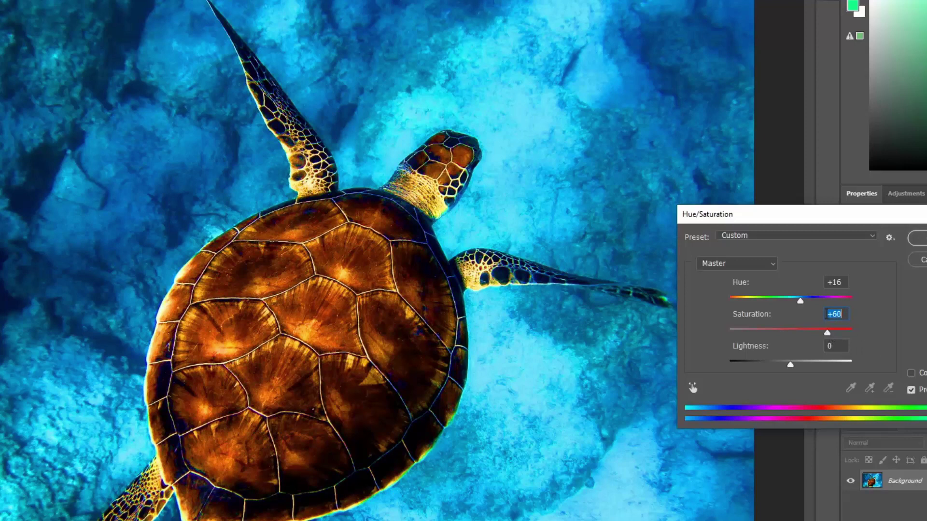
Set the turtle photo's master lightness to +2 and the lightness of its Reds range to +39.
mouse_move(792, 364)
left_mouse_down()
mouse_move(864, 366)
mouse_move(727, 353)
mouse_move(748, 352)
mouse_move(724, 369)
mouse_move(795, 361)
left_mouse_up()
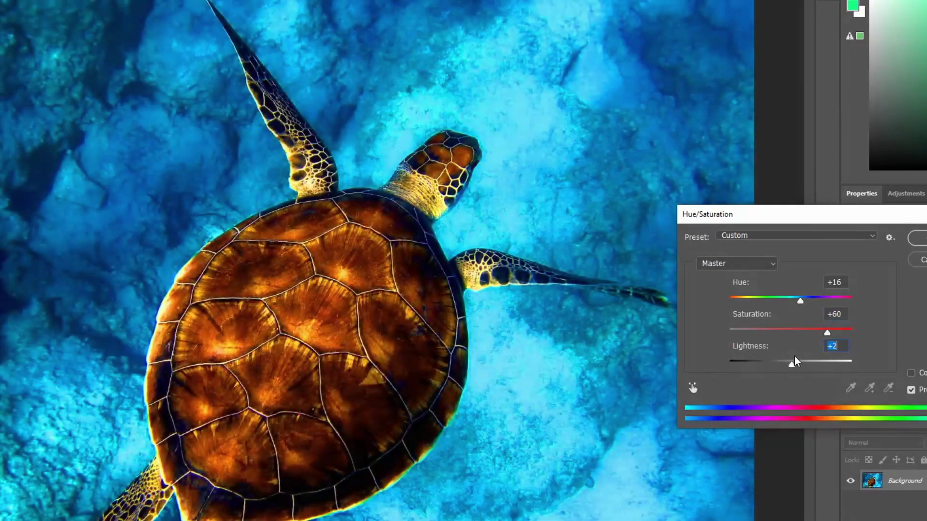
left_click(710, 264)
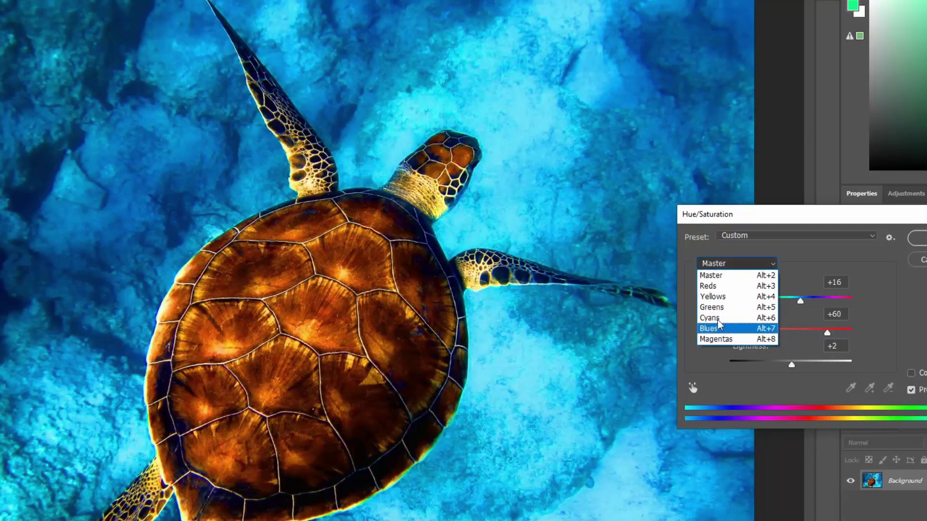
left_click(713, 288)
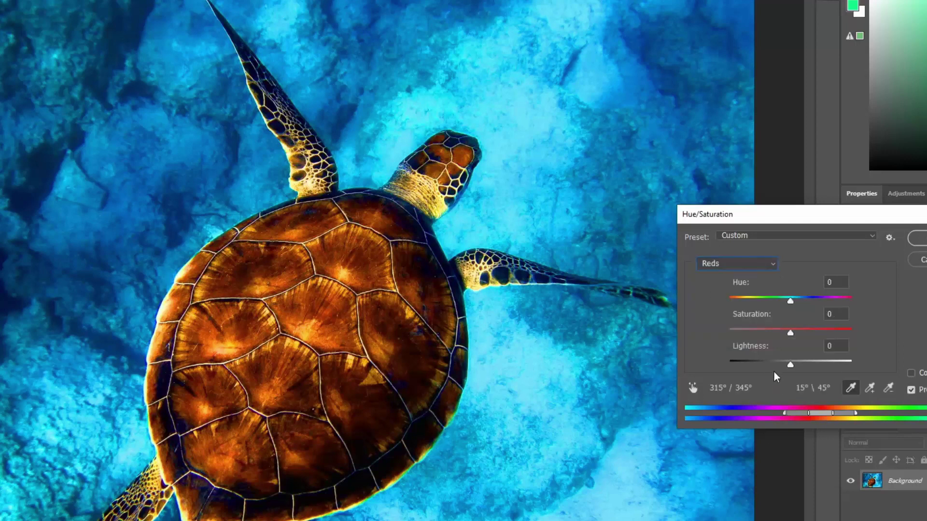
left_click_drag(794, 365, 815, 356)
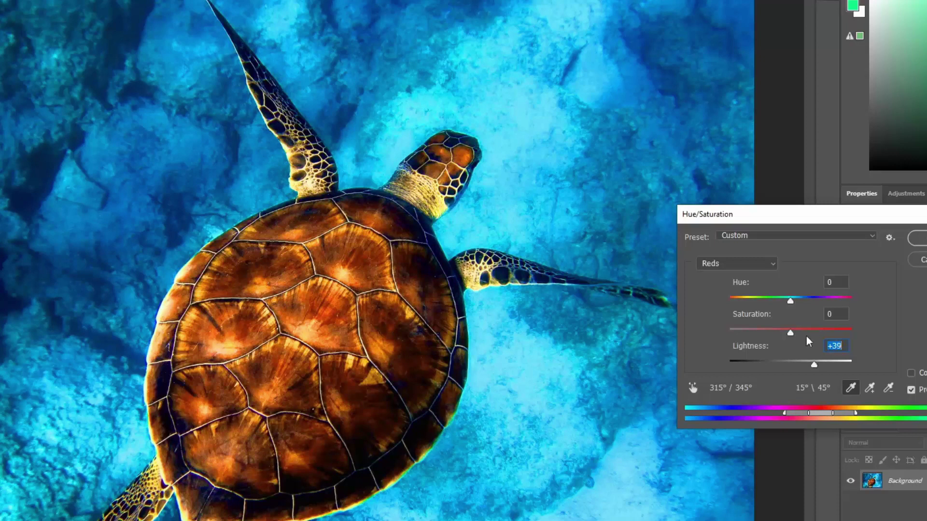
Set the Reds range of the turtle photo to saturation +14 and hue +14.
left_click(714, 263)
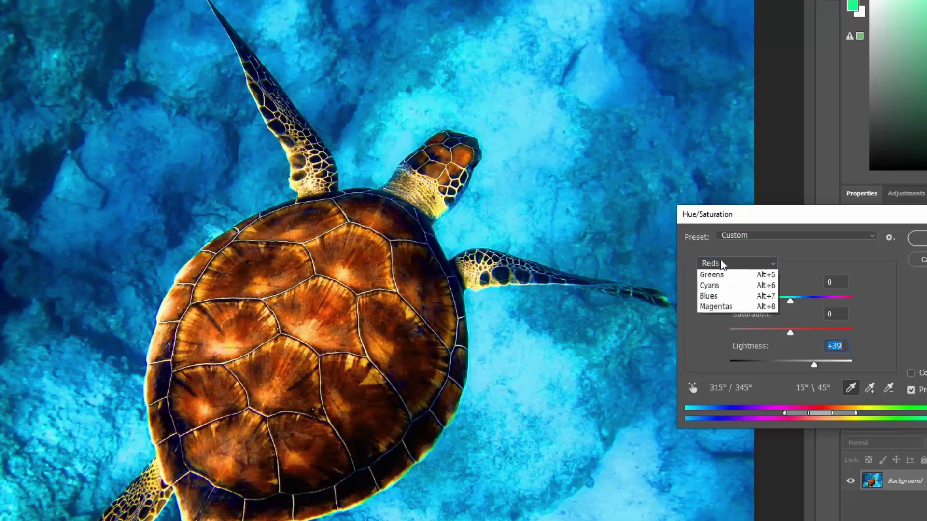
left_click(717, 286)
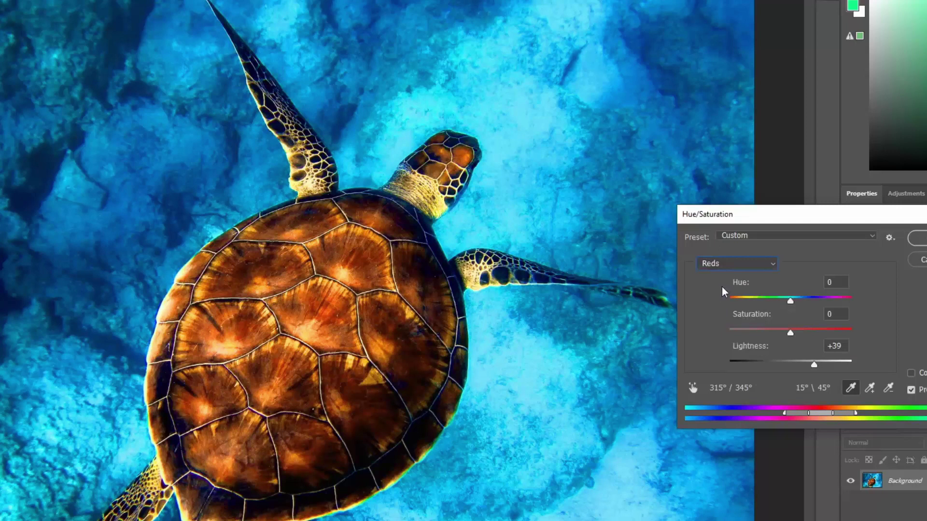
mouse_move(790, 333)
left_mouse_down()
mouse_move(829, 335)
mouse_move(763, 331)
mouse_move(800, 333)
left_mouse_up()
mouse_move(795, 297)
left_mouse_down()
mouse_move(831, 302)
mouse_move(741, 298)
mouse_move(802, 289)
mouse_move(831, 297)
mouse_move(800, 299)
left_mouse_up()
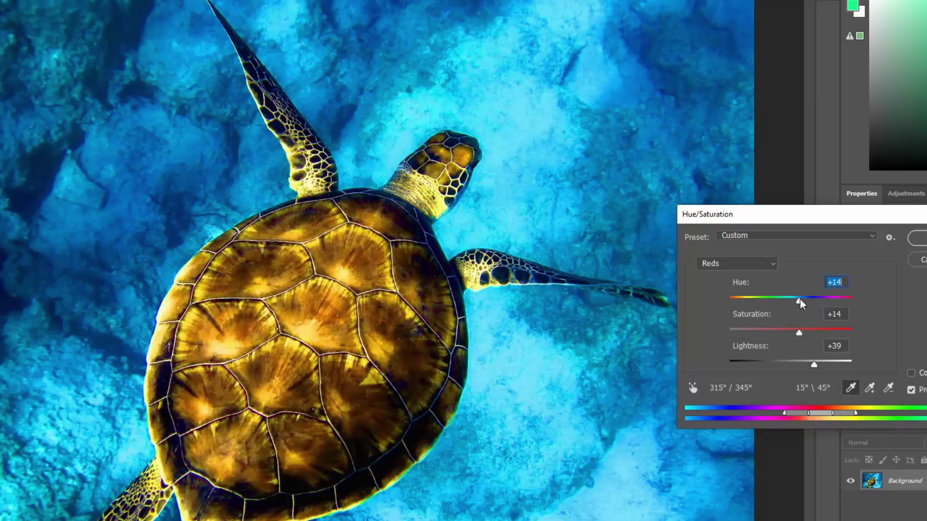
left_click(708, 263)
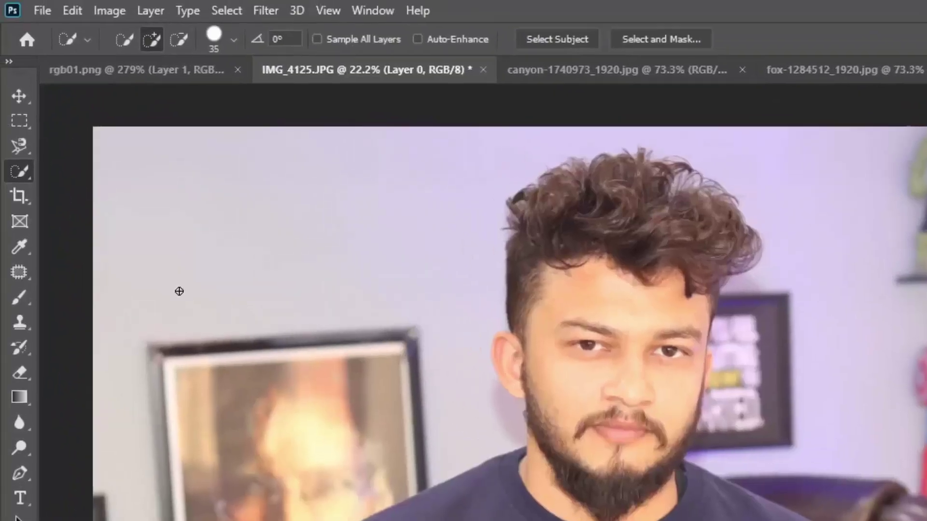
Open Vibrance for the IMG_4125.JPG portrait and try vibrance +52 with saturation levels of +31 and +13.
left_click(122, 10)
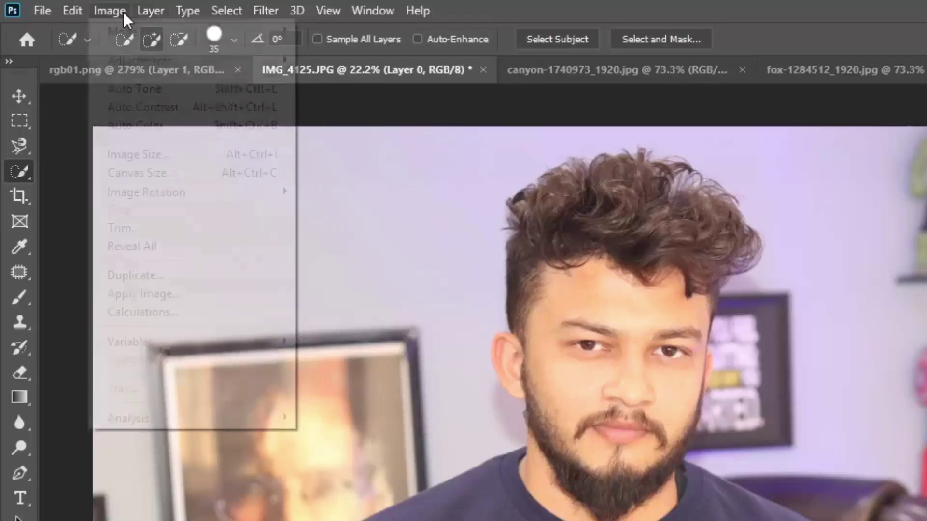
mouse_move(149, 62)
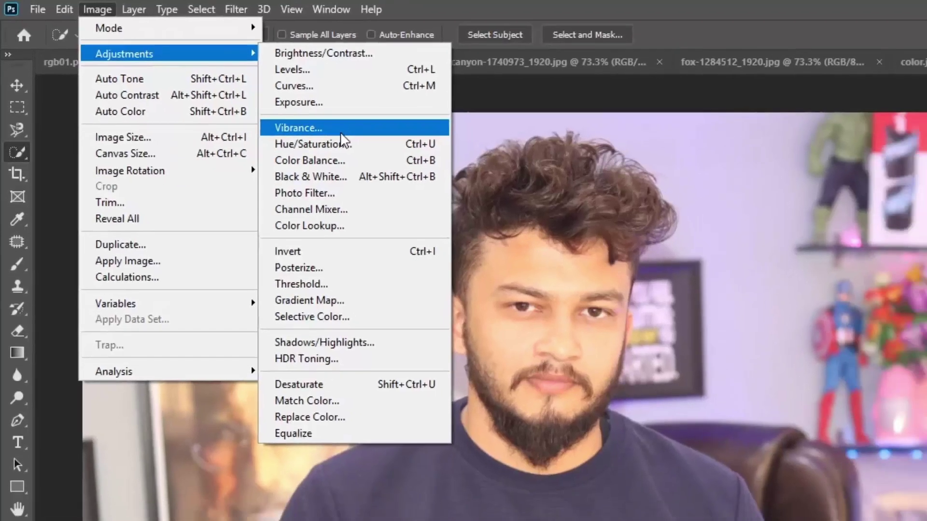
left_click(383, 147)
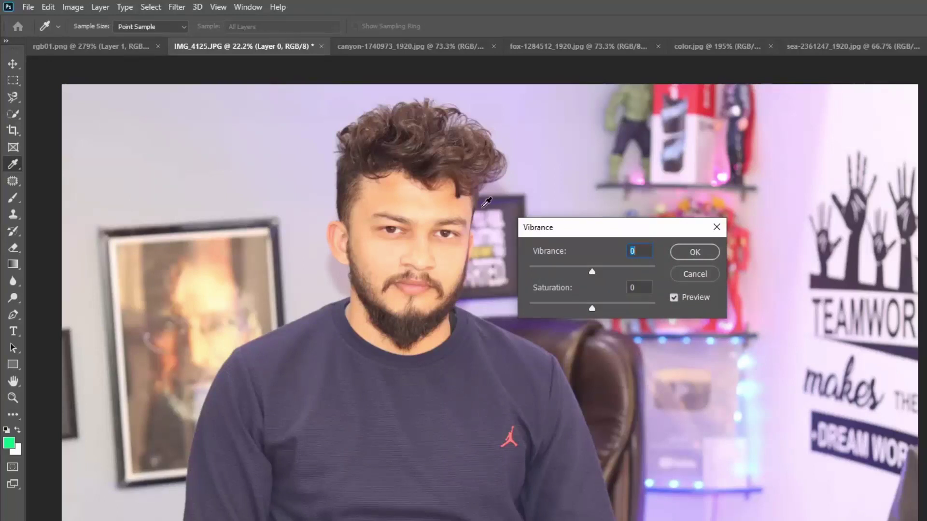
left_click_drag(590, 308, 612, 308)
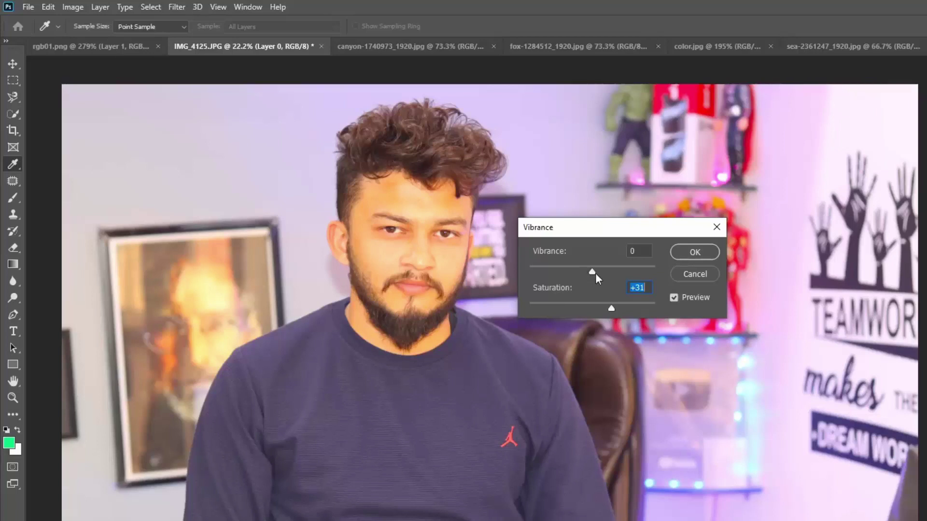
left_click_drag(589, 273, 624, 272)
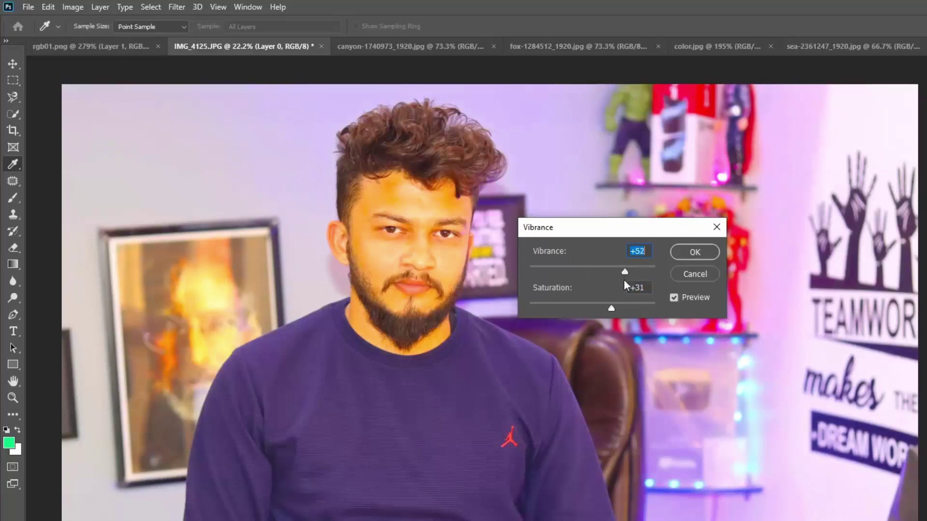
left_click(600, 308)
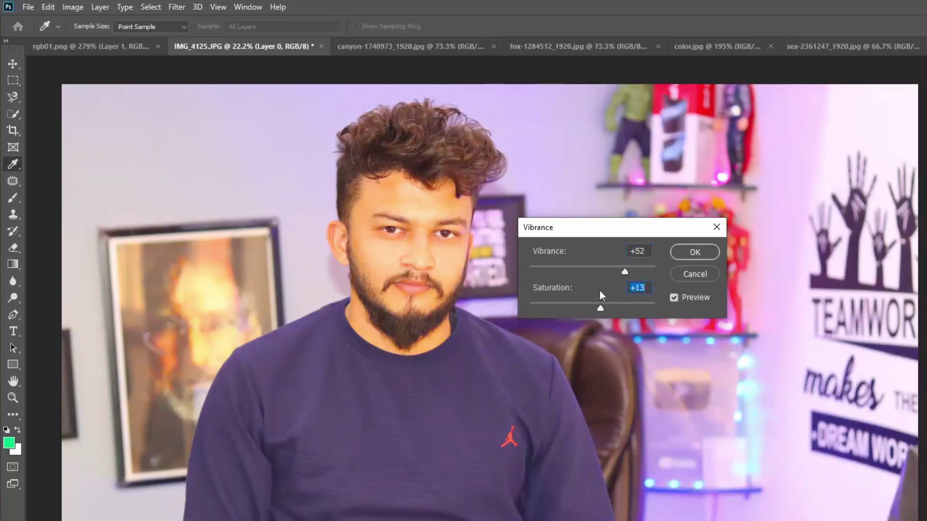
Compare vibrance levels of +89, -7 and +93 on the portrait, and cancel the Vibrance adjustment.
left_click(648, 271)
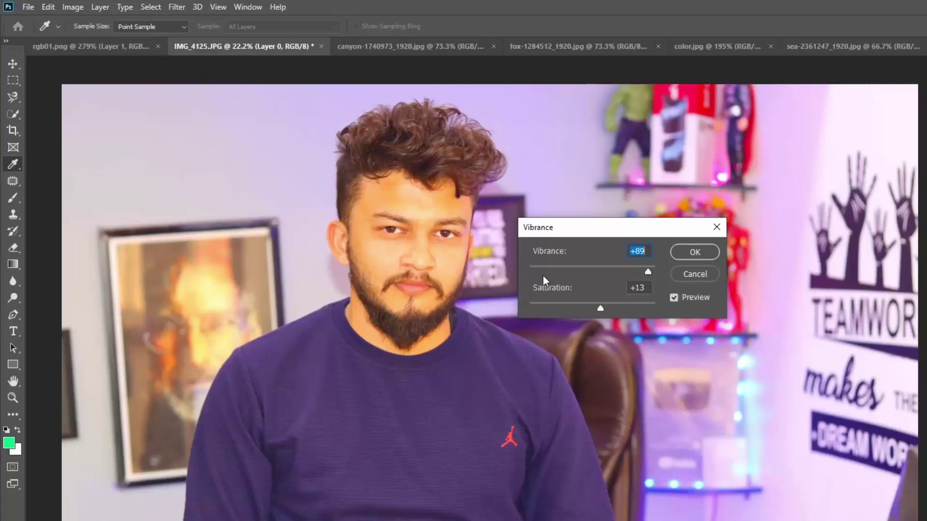
left_click(588, 274)
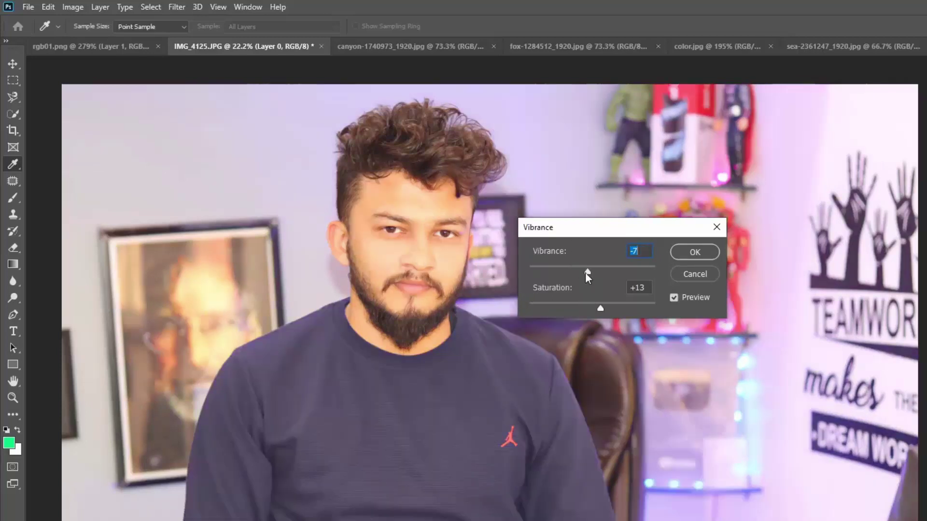
left_click(563, 271)
left_click_drag(544, 269, 530, 272)
left_click(650, 269)
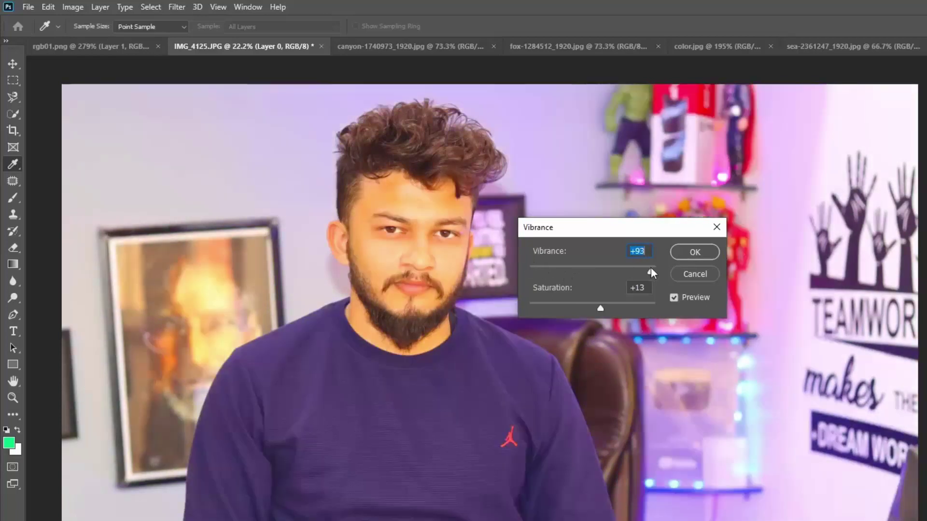
left_click(704, 272)
key("w")
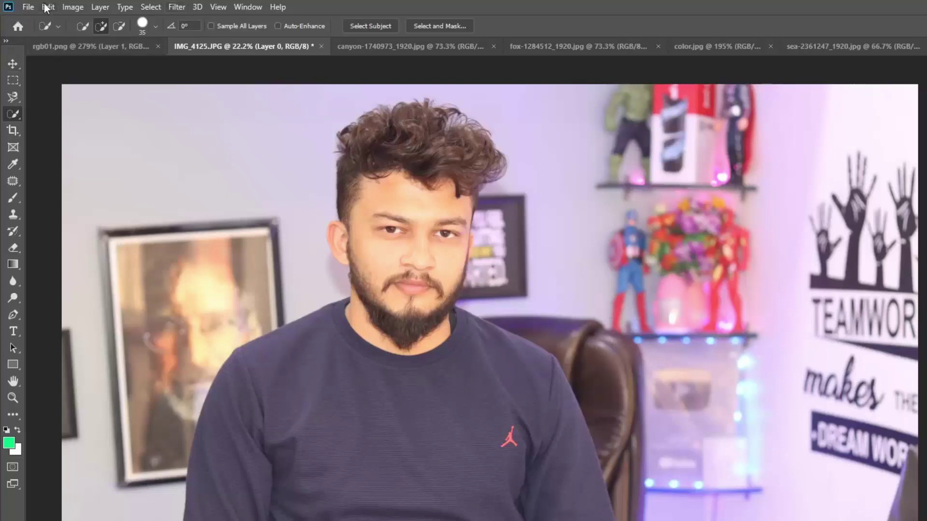
Open the cut-out portrait photo.png and bring up the sleeping fox photo.
left_click(28, 7)
left_click(52, 33)
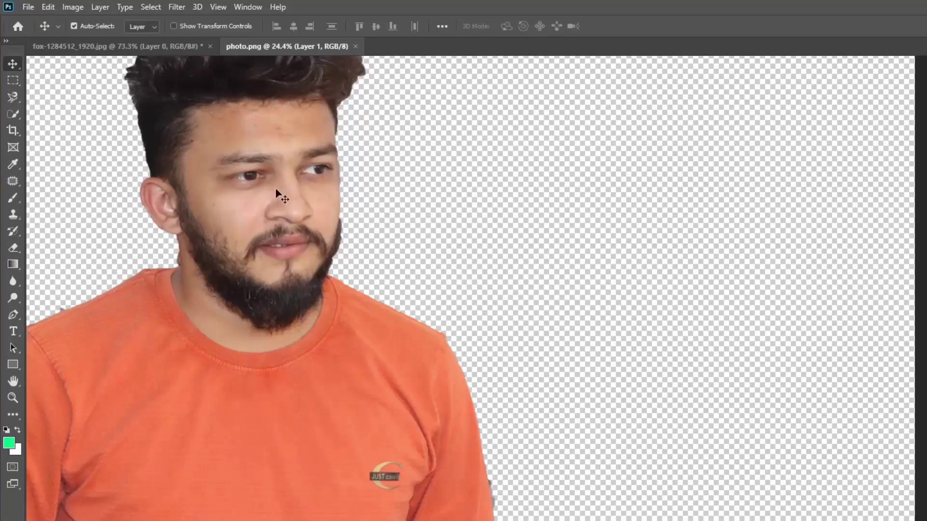
left_click(133, 58)
left_click(132, 48)
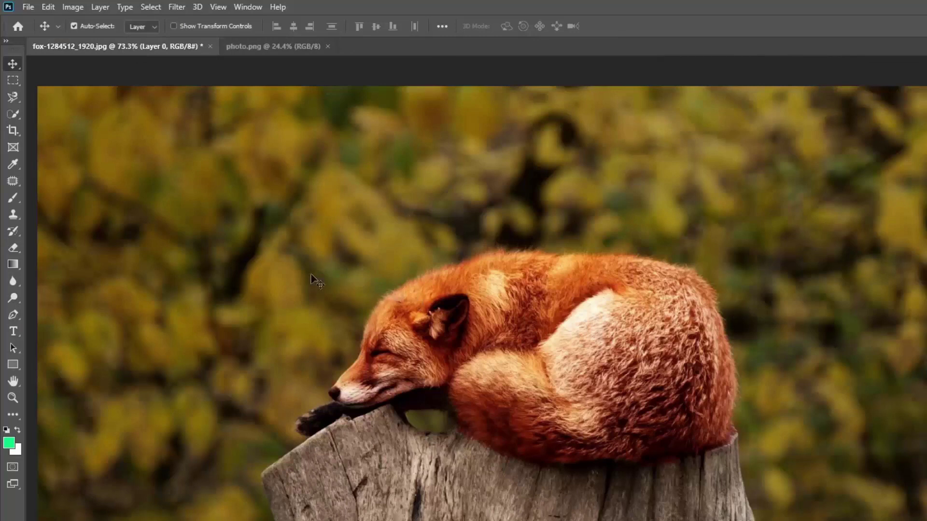
Copy the cut-out man from photo.png onto the fox photo and scale him down beside the fox.
left_click(254, 46)
left_click_drag(236, 210, 493, 387)
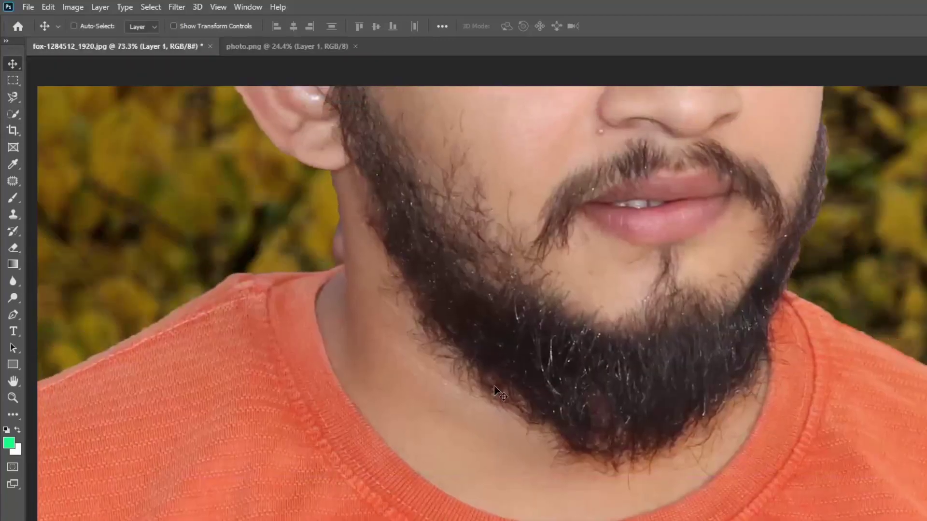
key("ctrl+t")
scroll(421, 237, "down", 6)
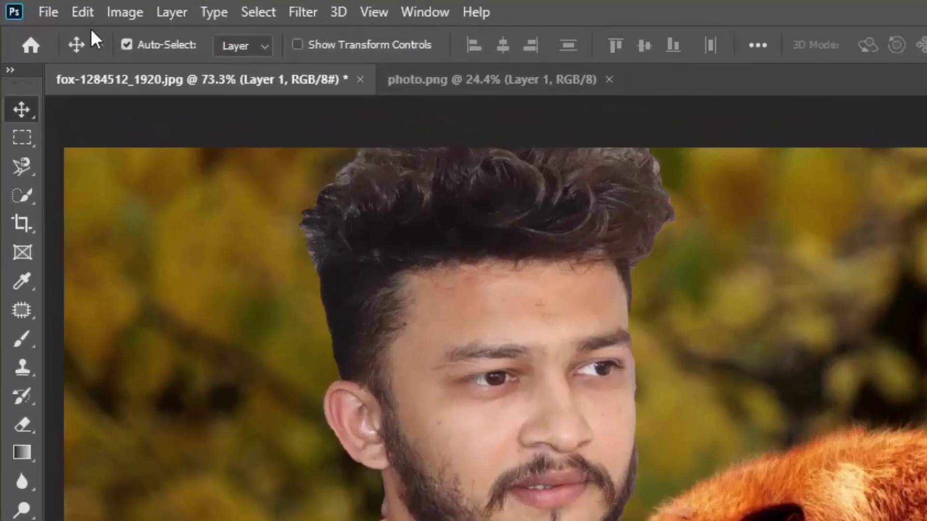
Open Match Color for the cut-out man's layer and try photo.png as the color source.
left_click(64, 7)
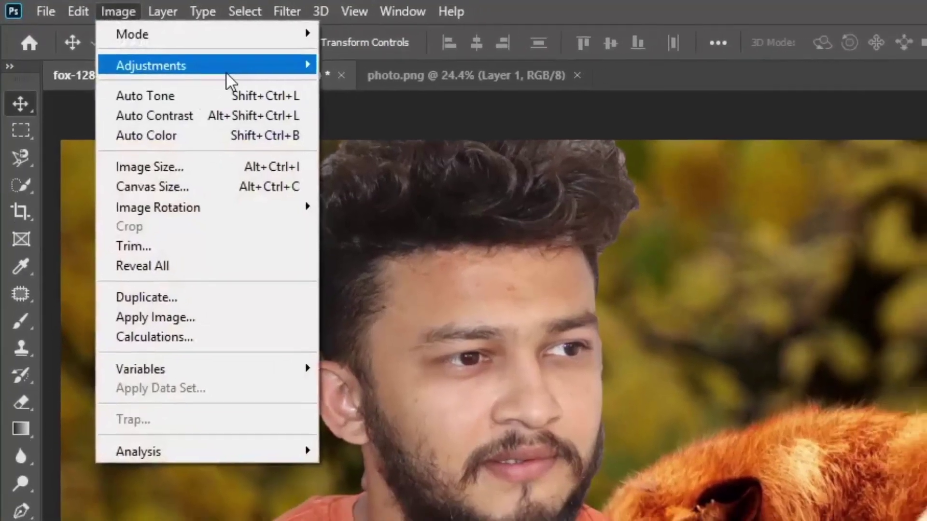
mouse_move(243, 78)
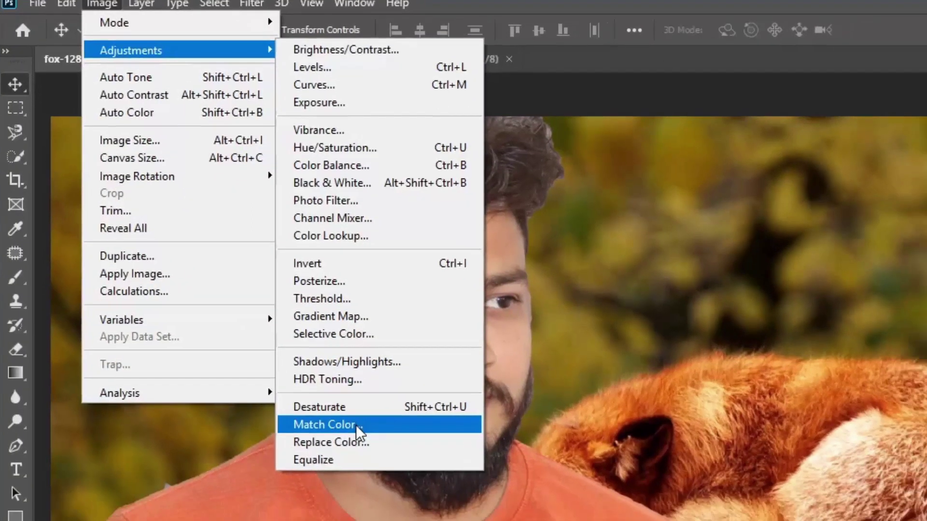
left_click(371, 446)
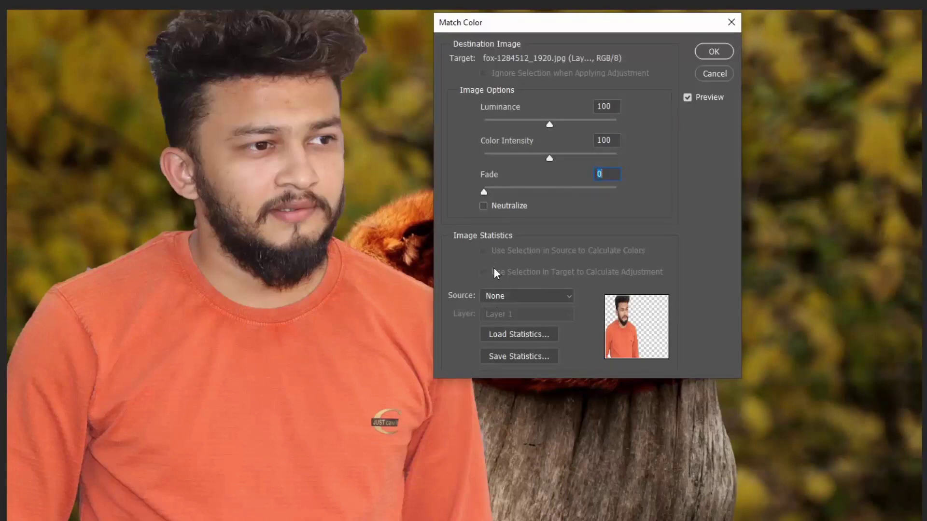
left_click(509, 298)
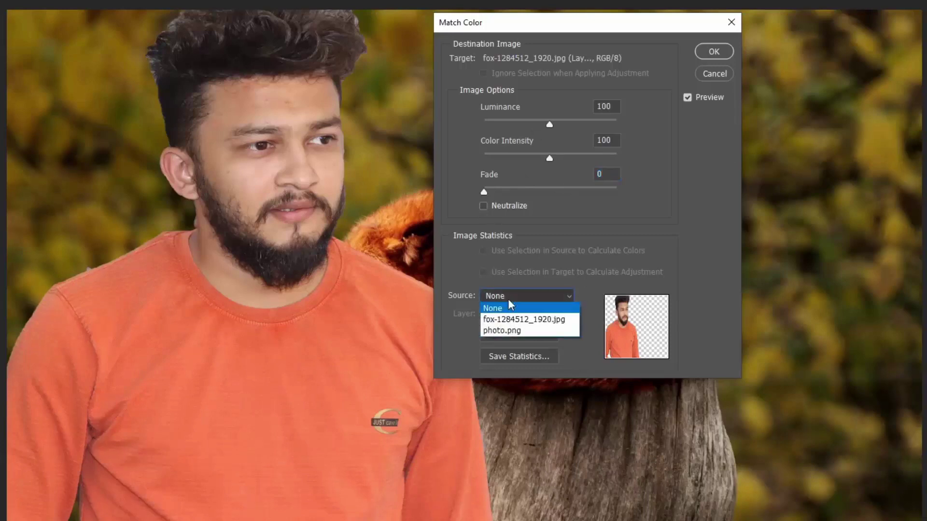
left_click(502, 330)
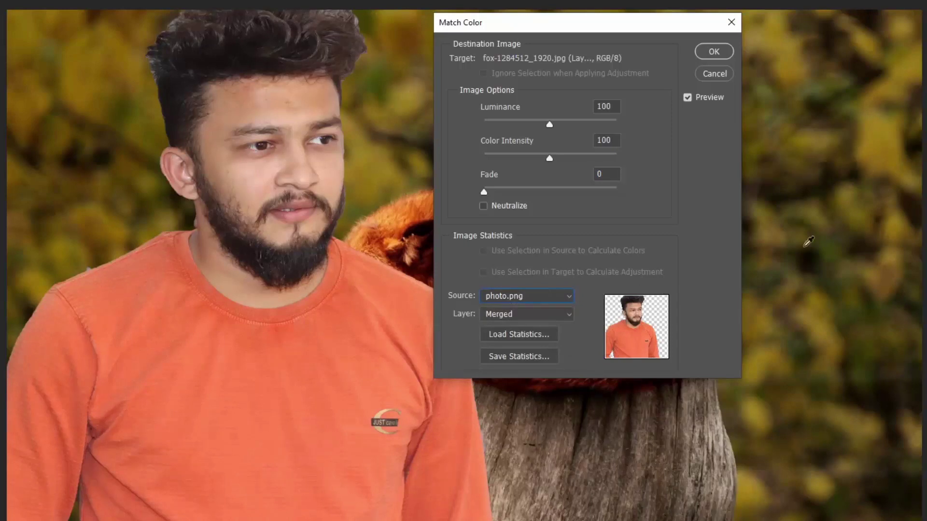
Match the man's colors to Layer 0 of fox-1284512_1920.jpg and move the dialog off the fox.
left_click(515, 297)
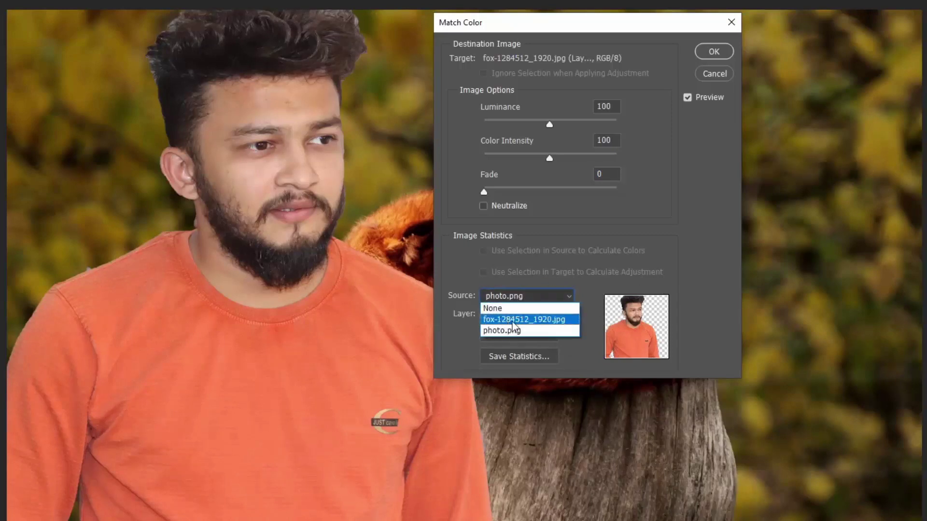
left_click(513, 320)
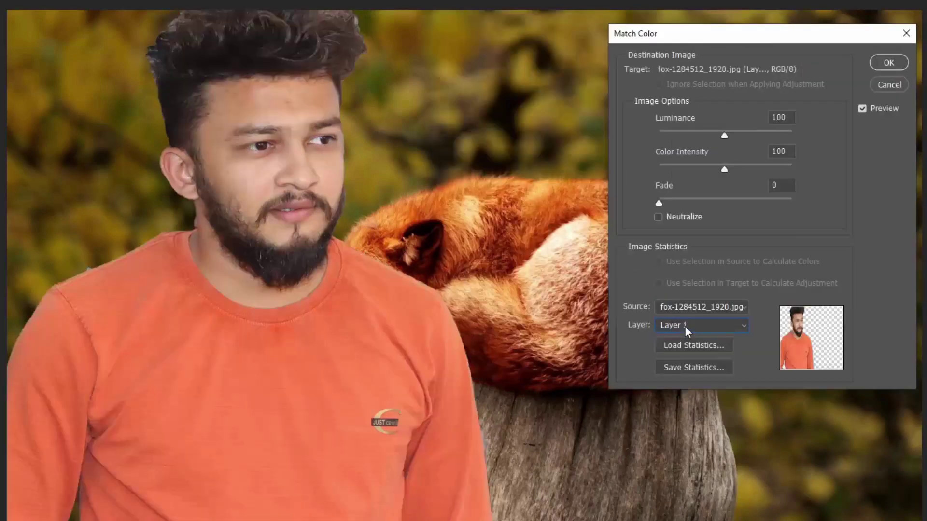
left_click(685, 326)
left_click(679, 370)
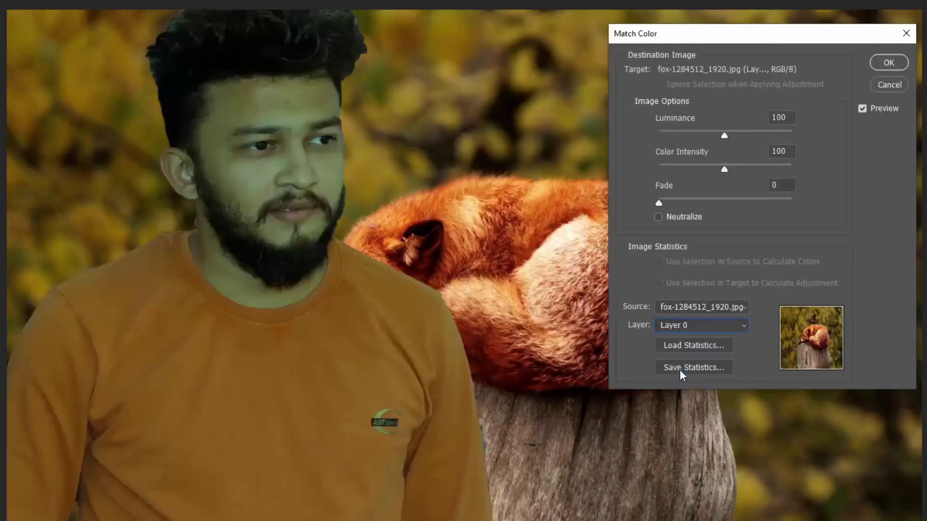
left_click_drag(791, 37, 926, 224)
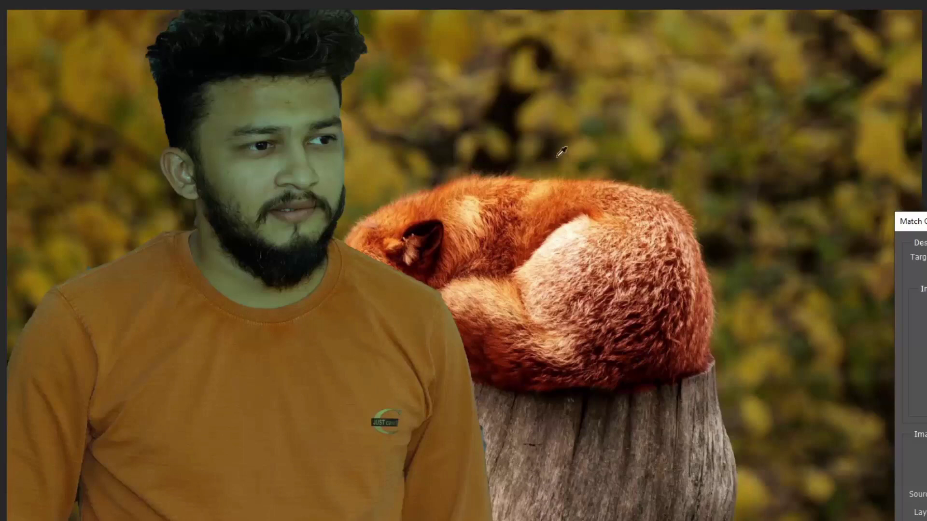
left_click_drag(925, 222, 751, 62)
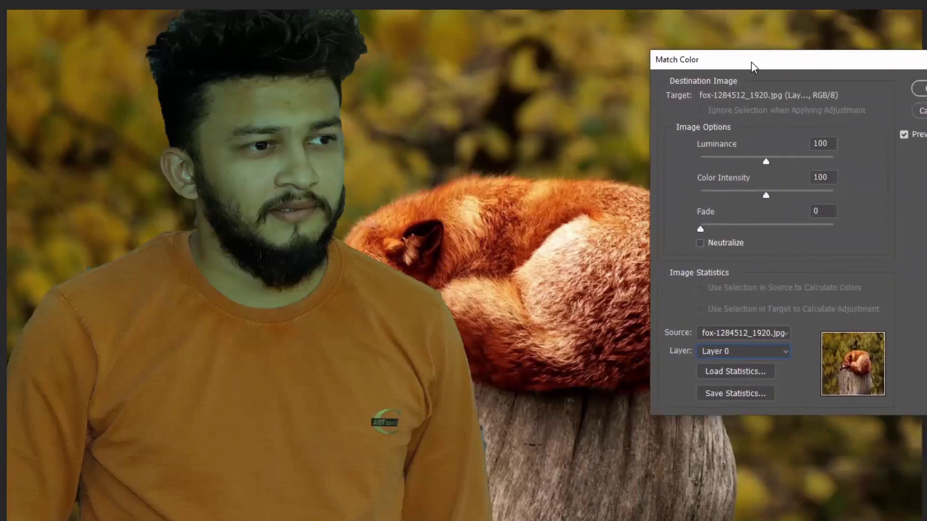
Set the Match Color luminance to 62, try a fade of 100, and set the fade to 57.
left_click_drag(741, 166, 717, 164)
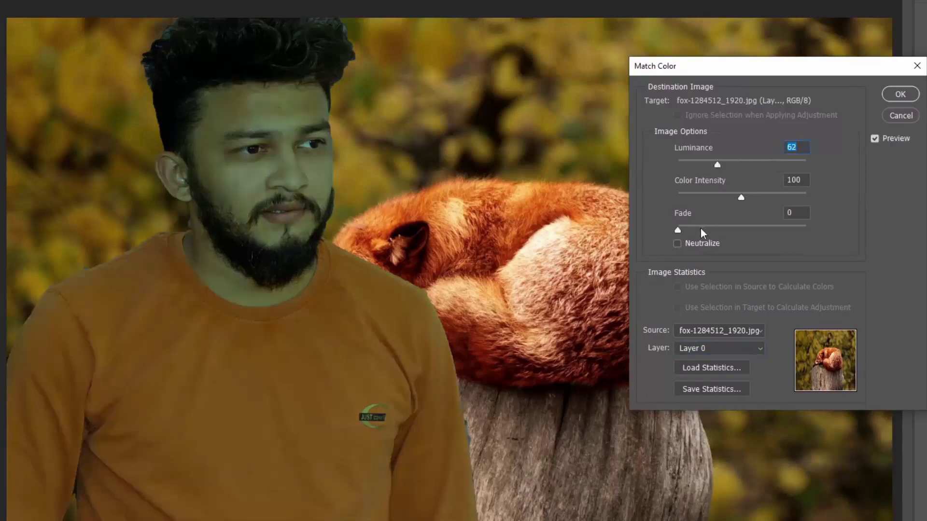
left_click_drag(678, 230, 812, 235)
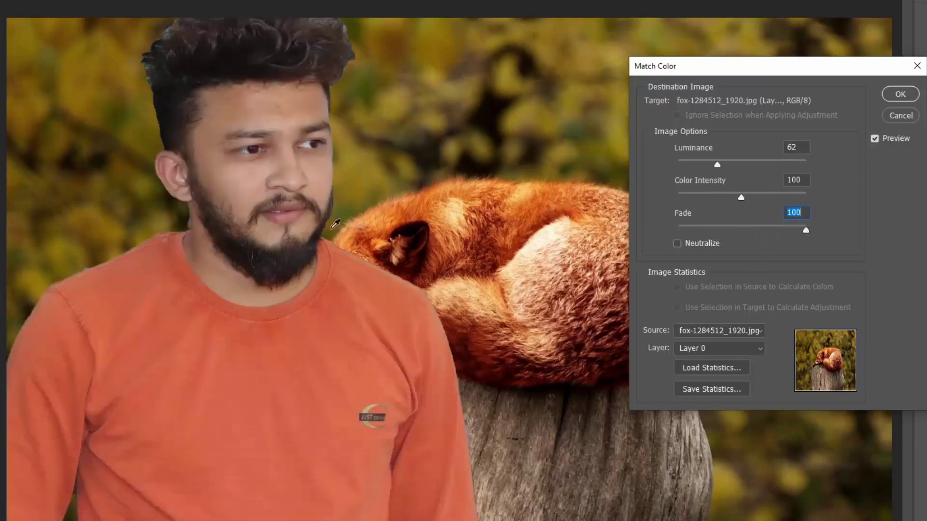
left_click_drag(769, 230, 744, 233)
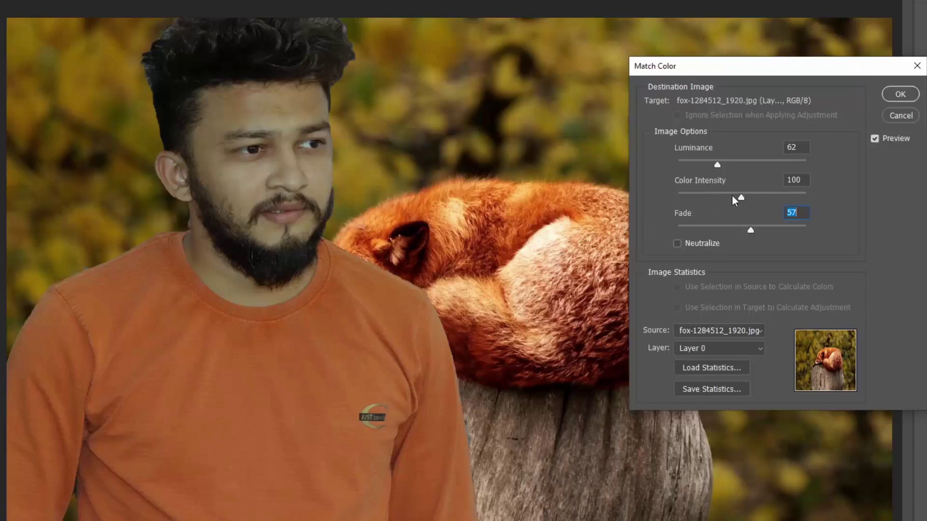
Try a higher color intensity for the man's layer and cancel the Match Color adjustment.
left_click_drag(742, 201, 766, 199)
left_click(898, 116)
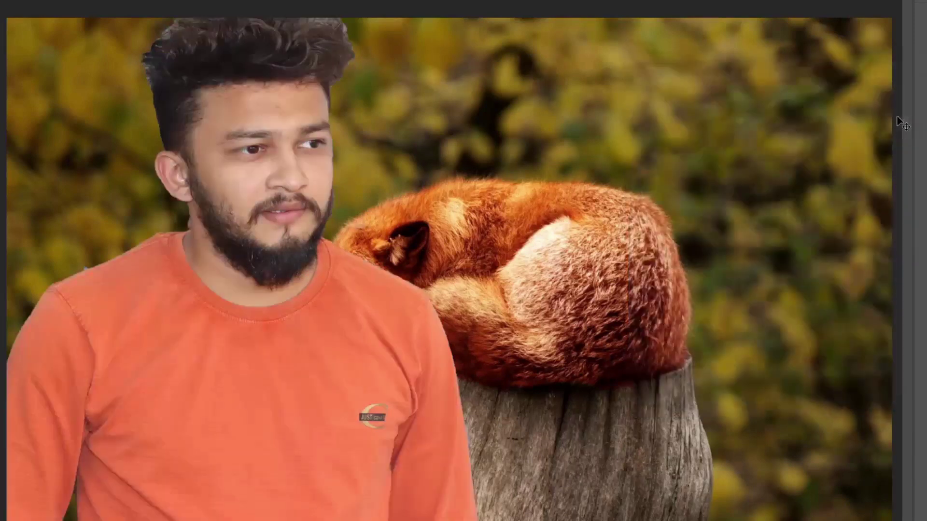
Copy the cut-out man from photo.png onto the sky photo sky-4.jpg, placing him beside the clouds.
left_click(218, 1)
left_click(184, 1)
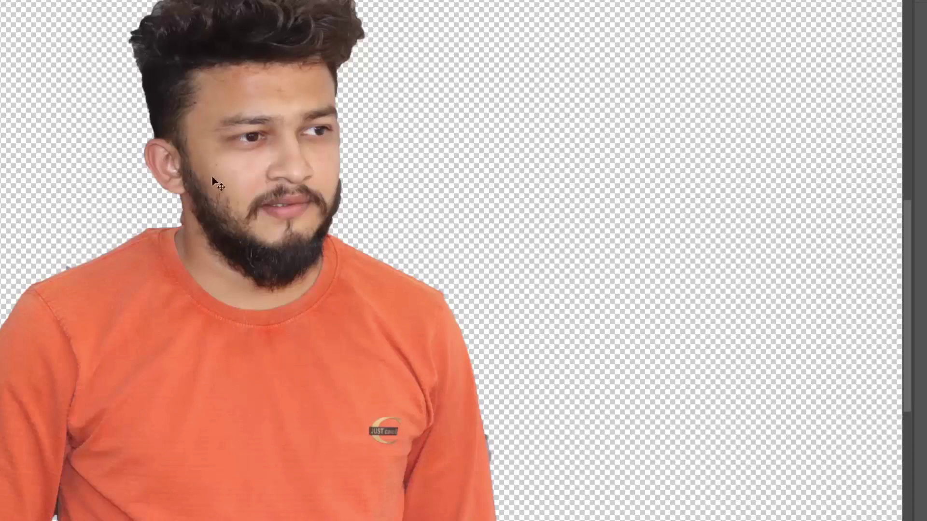
left_click_drag(206, 182, 168, 0)
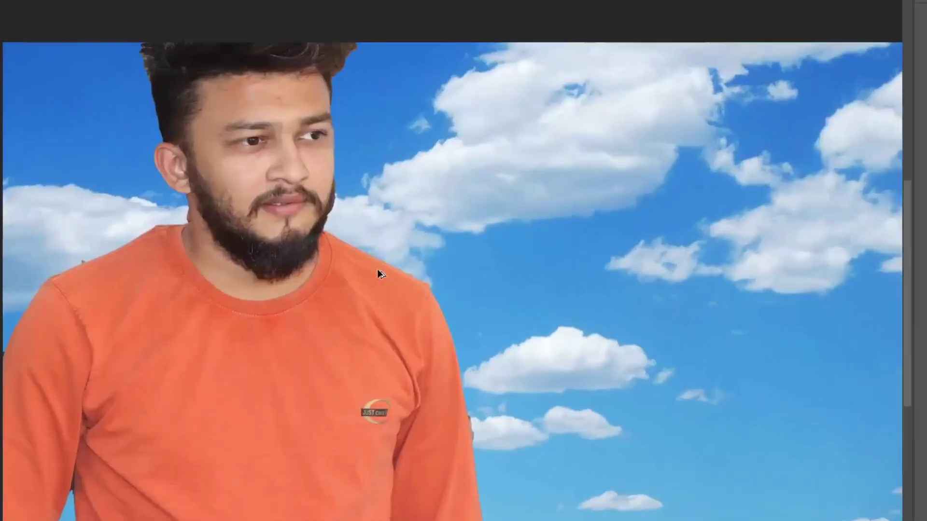
scroll(375, 274, "down", 1)
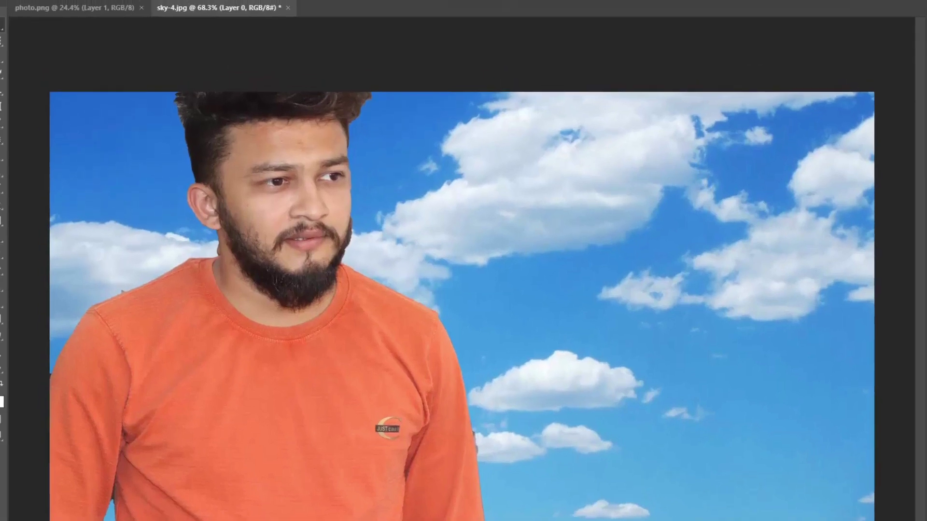
Open Match Color for the sky layer and match its colors to the man's Layer 1 of sky-4.jpg.
left_click(71, 7)
mouse_move(153, 40)
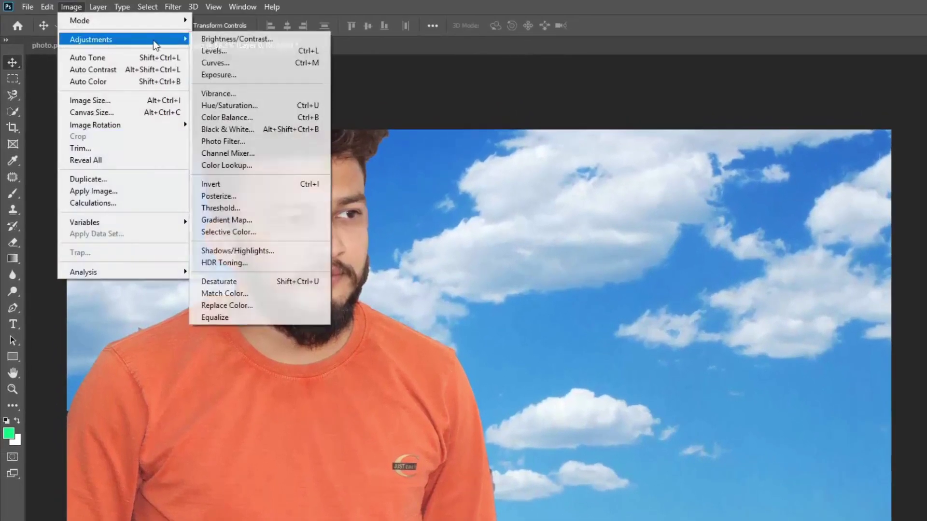
left_click(249, 296)
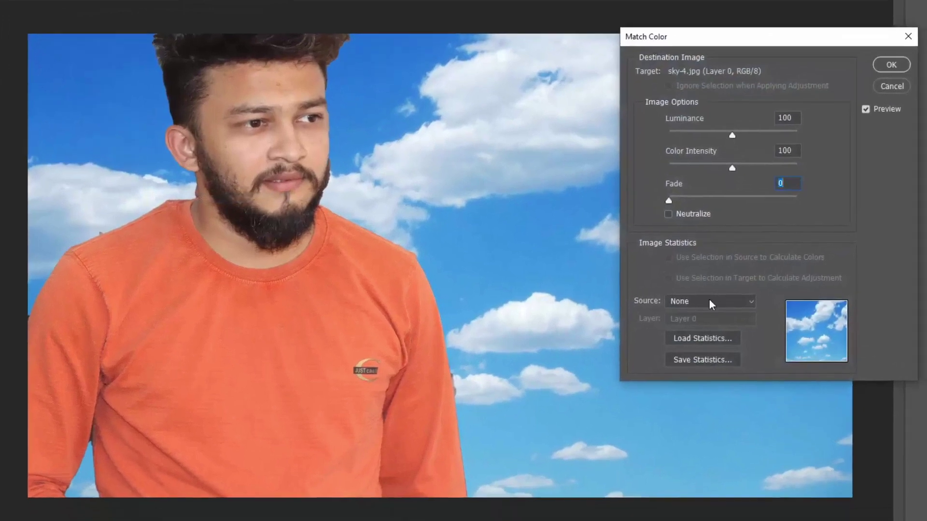
left_click(700, 302)
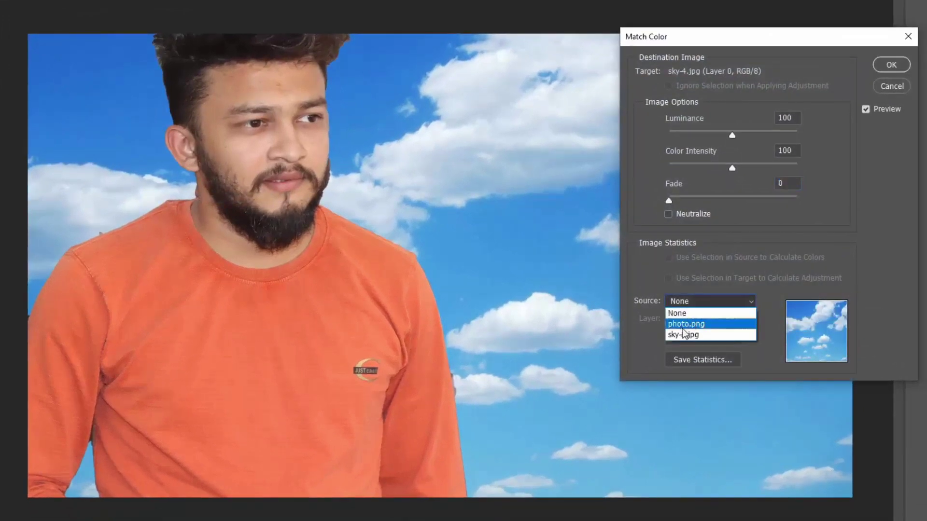
left_click(704, 323)
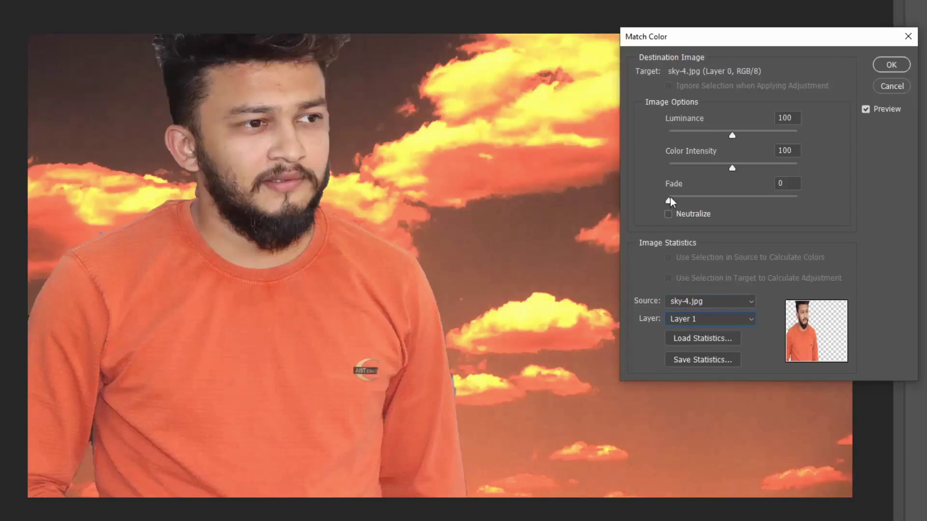
Set the Match Color fade to 31 and the luminance to 142 for the sky.
left_click_drag(668, 203, 709, 202)
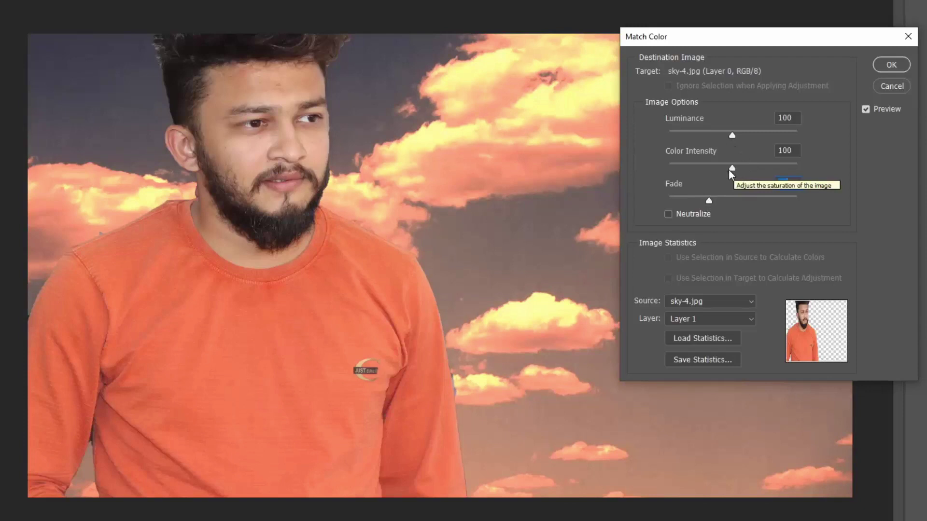
left_click_drag(734, 168, 761, 138)
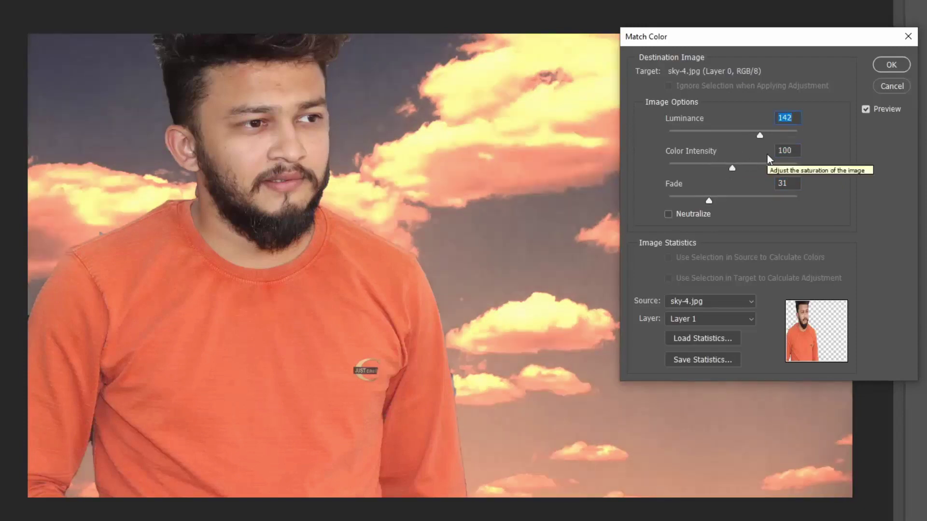